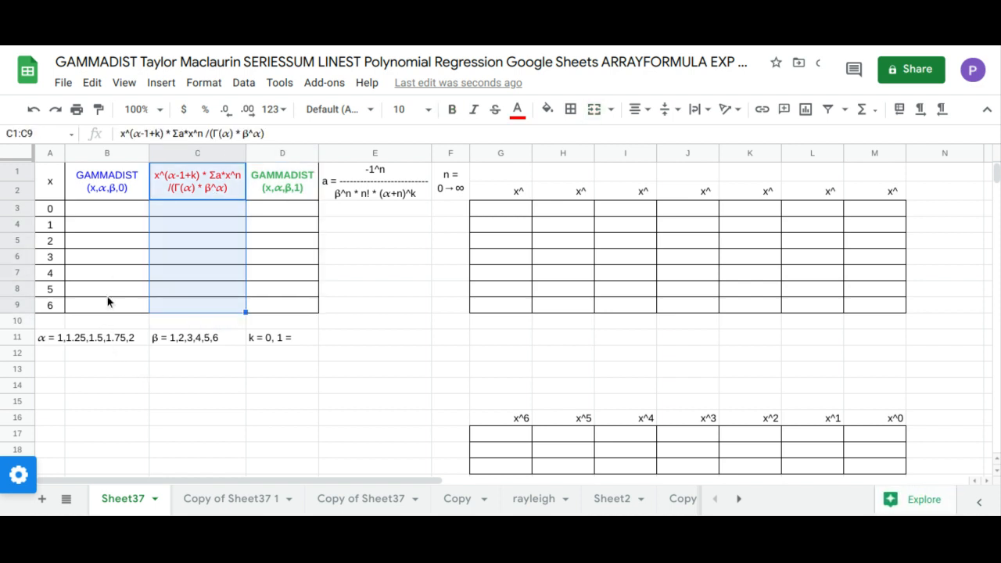
Start a data validation rule for cell B12 with a list of items as its criteria
{"action": "left_click", "coordinate": [101, 352]}
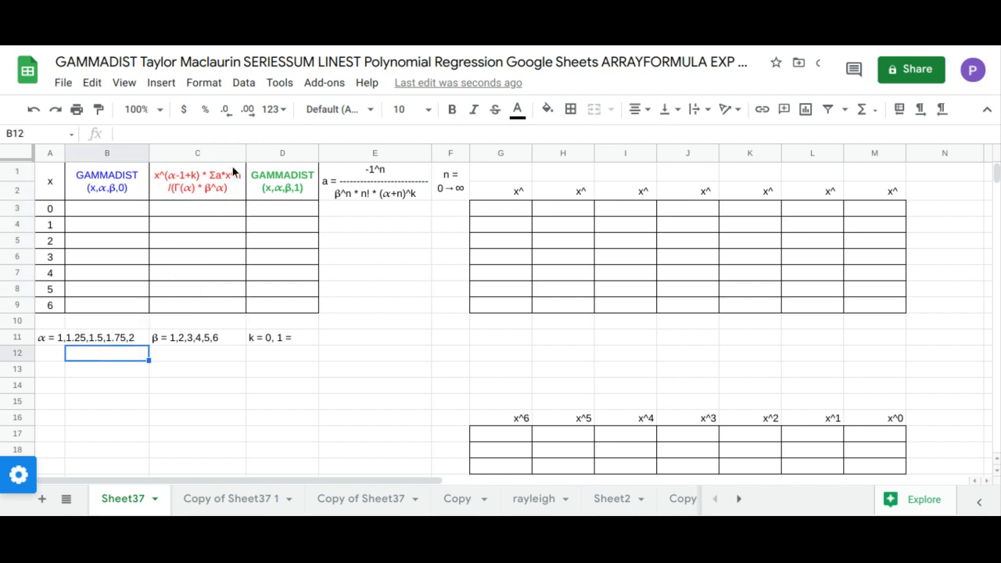
{"action": "left_click", "coordinate": [249, 86]}
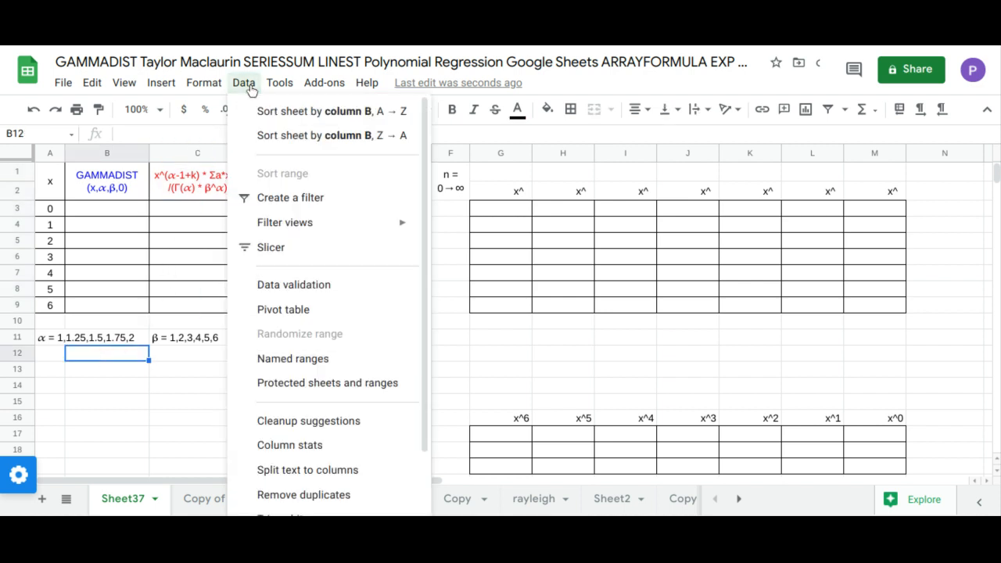
{"action": "left_click", "coordinate": [296, 285]}
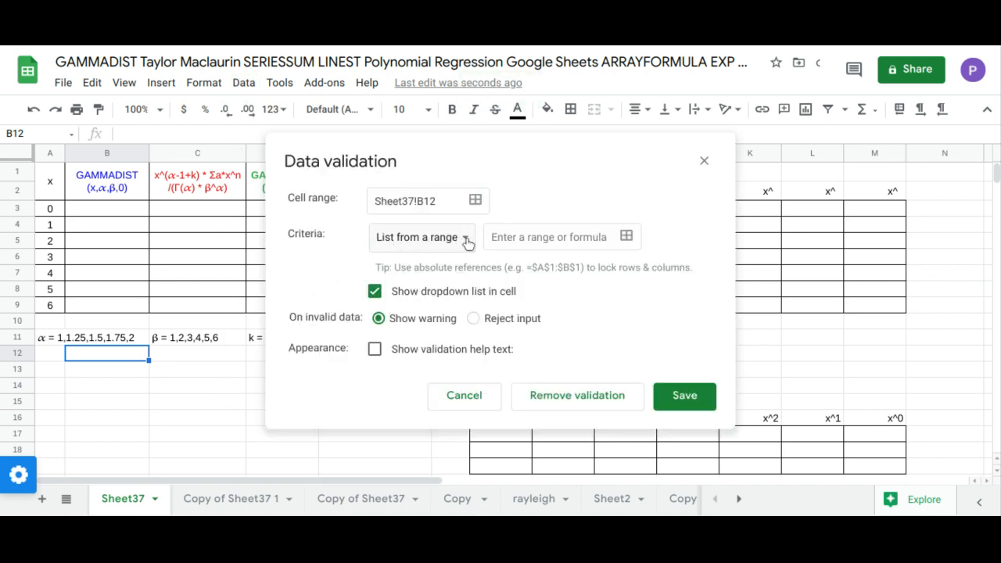
{"action": "left_click", "coordinate": [465, 239]}
{"action": "left_click", "coordinate": [460, 266]}
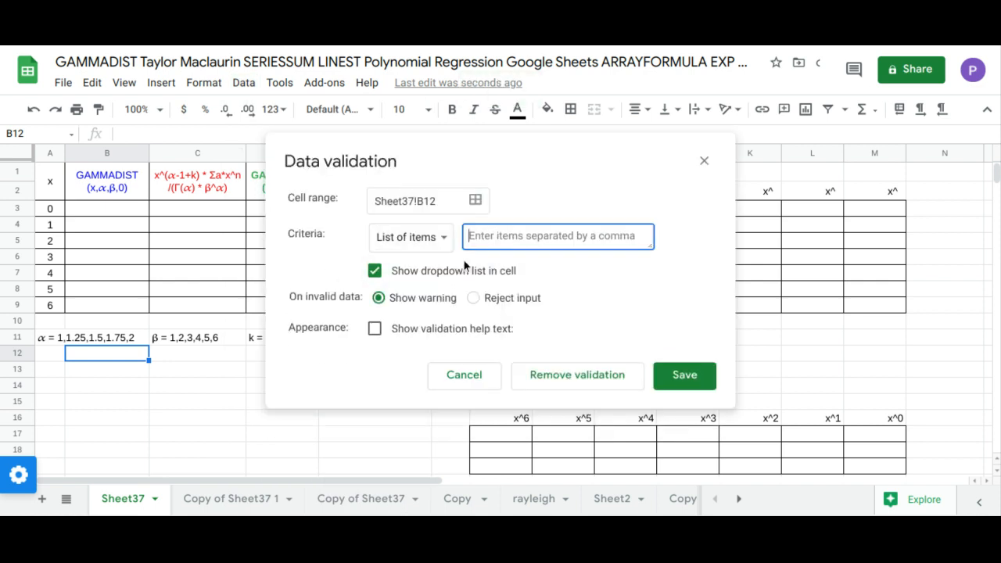
{"action": "left_click", "coordinate": [494, 236]}
Copy the α values 1,1.25,1.5,1.75,2 from A11 into the B12 rule as its list items and save it
{"action": "left_click", "coordinate": [90, 336]}
{"action": "left_click", "coordinate": [56, 338]}
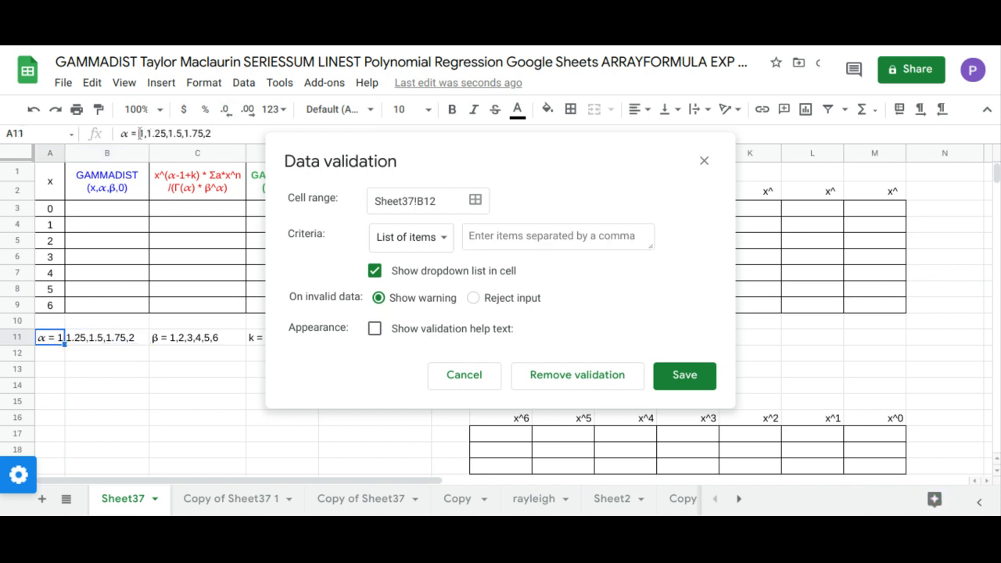
{"action": "left_click_drag", "start_coordinate": [139, 134], "coordinate": [211, 135]}
{"action": "key", "text": "ctrl+c"}
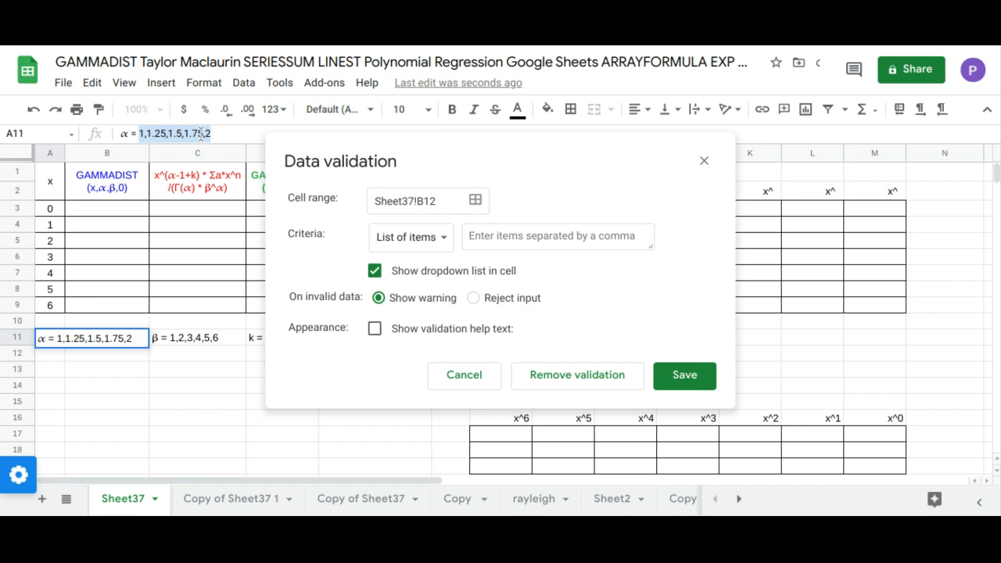
{"action": "left_click", "coordinate": [522, 234]}
{"action": "key", "text": "ctrl+v"}
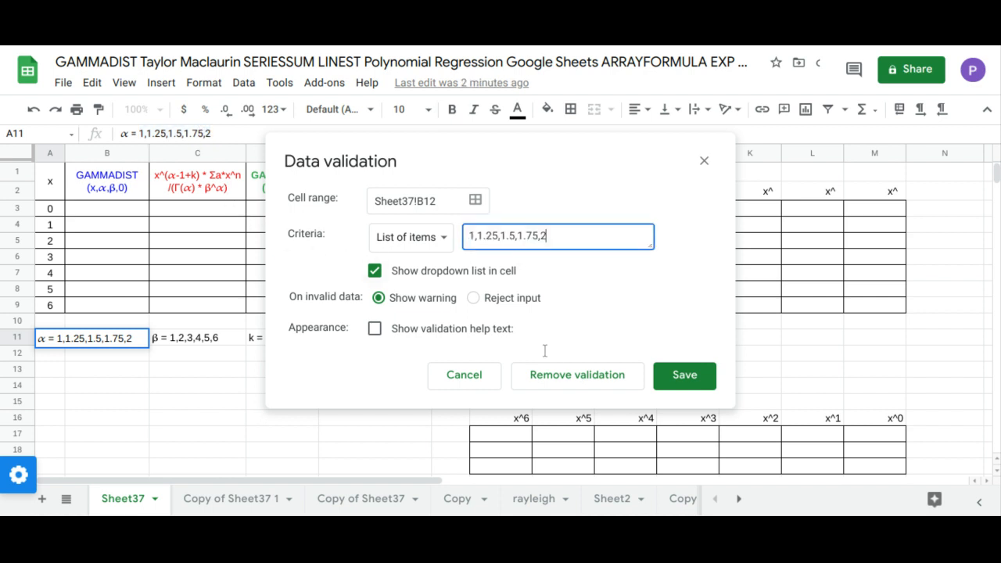
{"action": "left_click", "coordinate": [677, 388]}
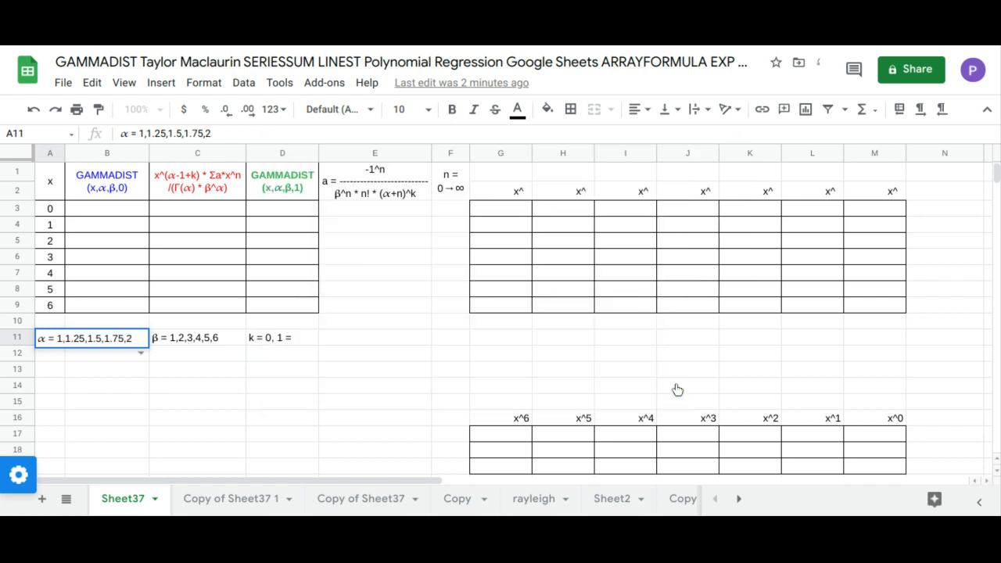
Choose 1 as the α value from the dropdown in B12
{"action": "left_click", "coordinate": [123, 367]}
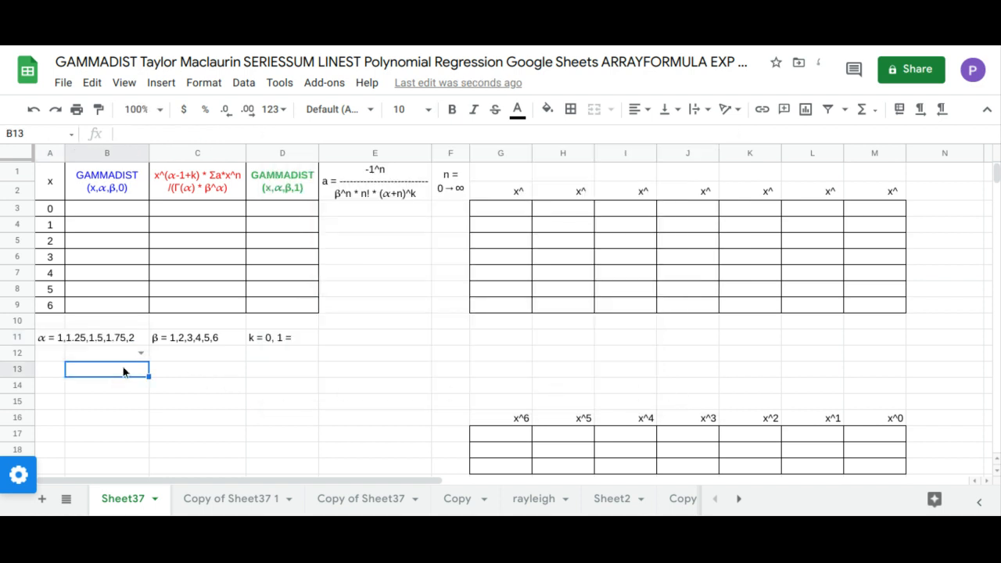
{"action": "left_click", "coordinate": [143, 353]}
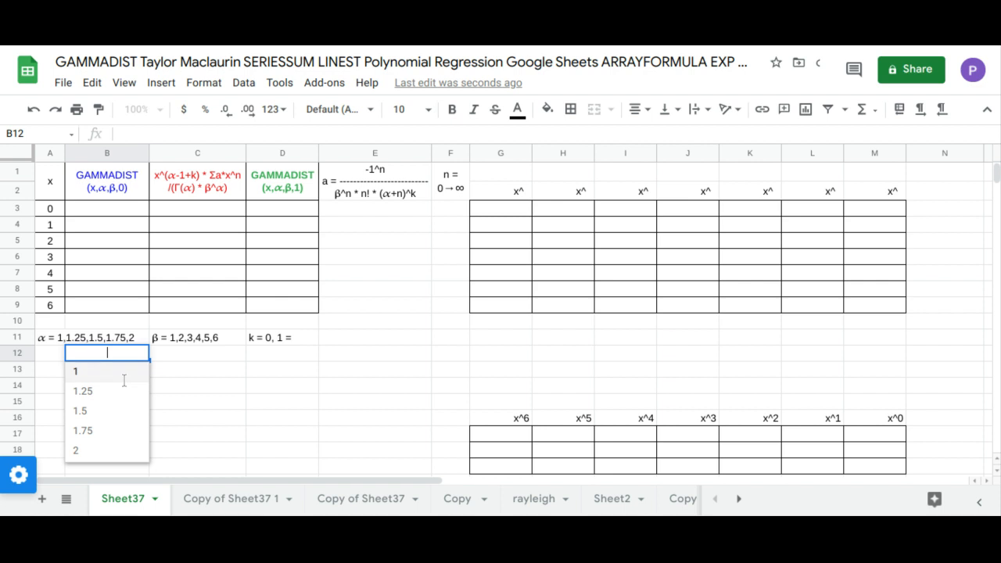
{"action": "left_click", "coordinate": [124, 376]}
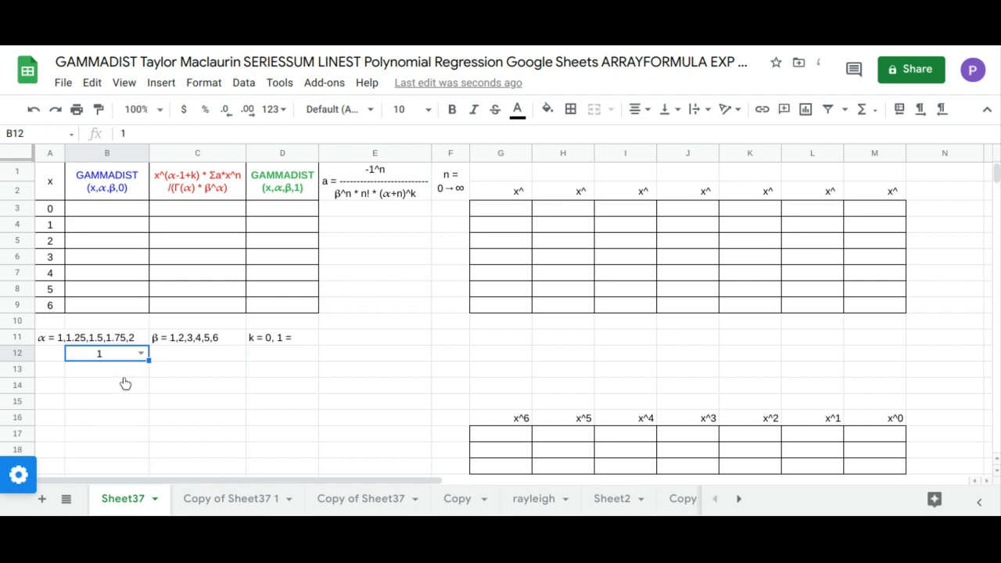
Start a data validation rule for cell C12 with a list of items as its criteria
{"action": "left_click", "coordinate": [213, 356]}
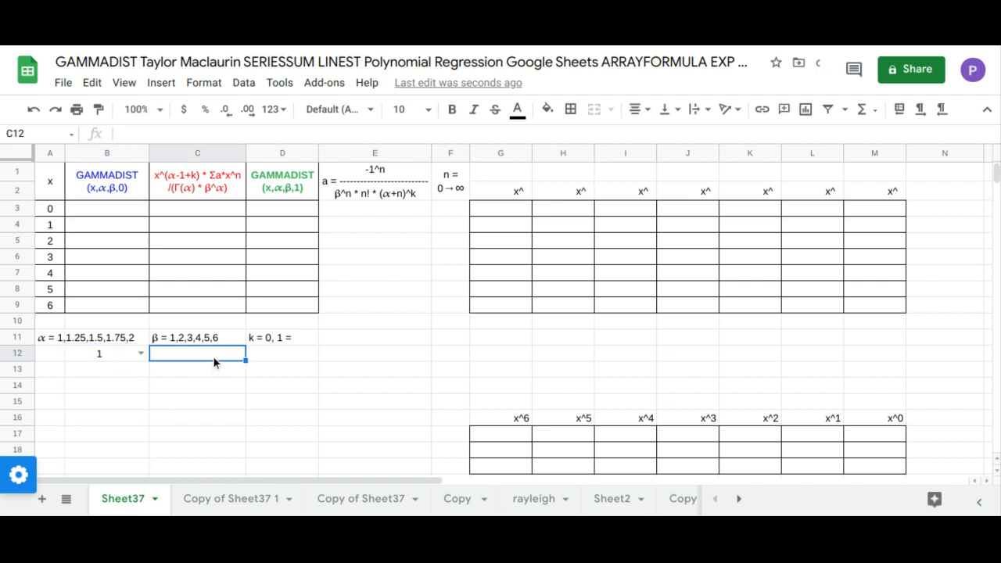
{"action": "left_click", "coordinate": [243, 83]}
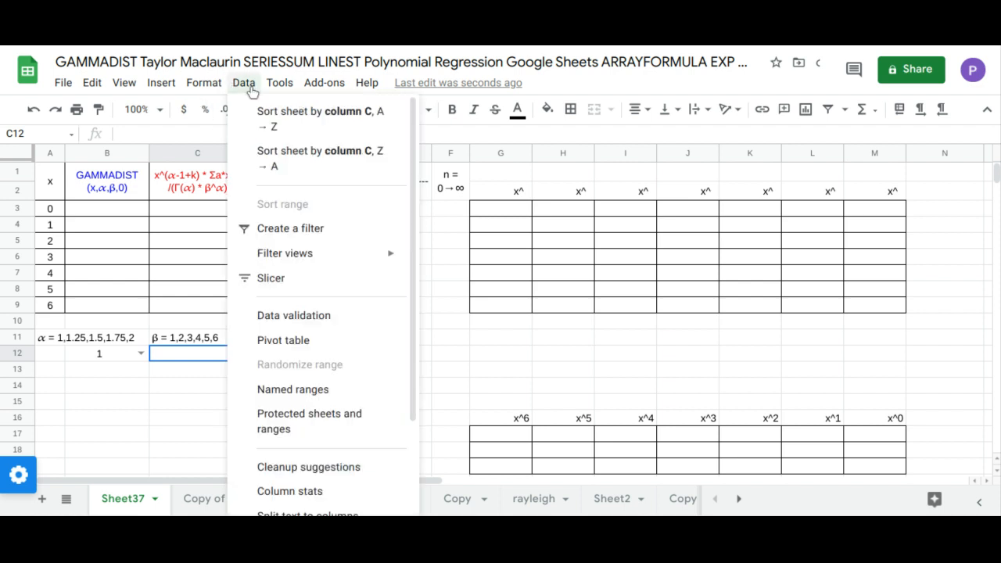
{"action": "left_click", "coordinate": [286, 294]}
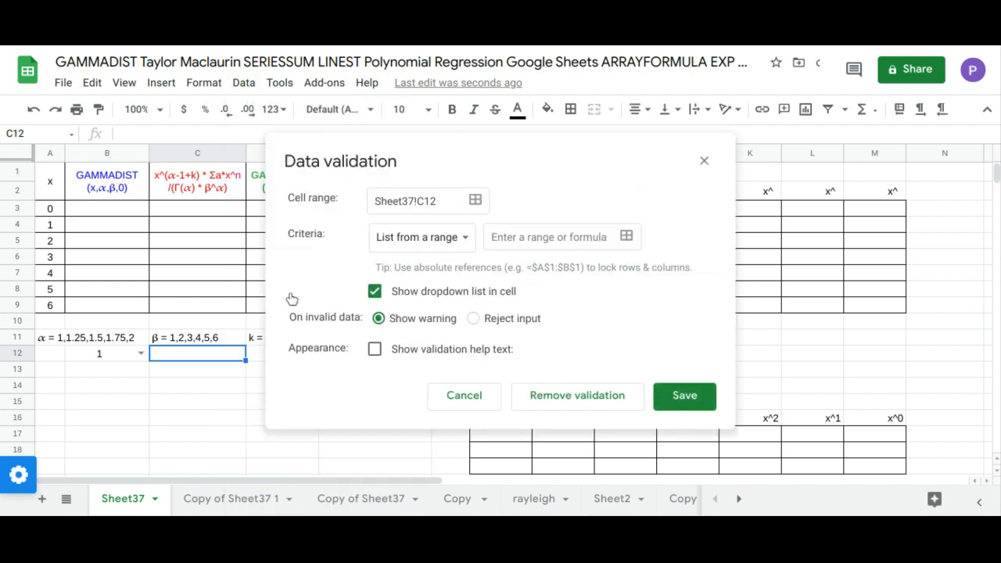
{"action": "left_click", "coordinate": [469, 238]}
{"action": "left_click", "coordinate": [462, 259]}
{"action": "left_click", "coordinate": [508, 235]}
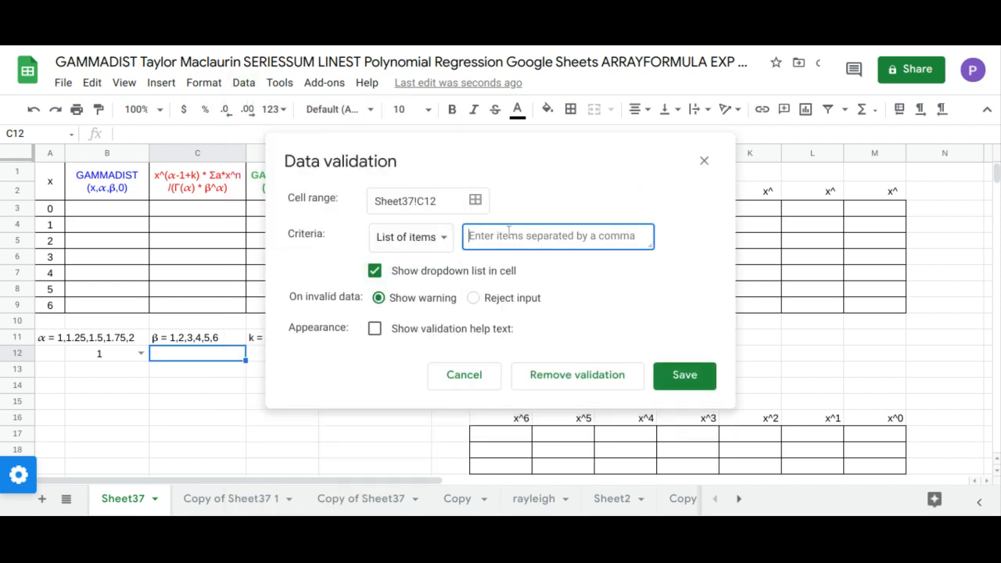
Copy the β values 1,2,3,4,5,6 from C11 into the C12 rule, save it, and choose 1 in C12
{"action": "left_click", "coordinate": [186, 338]}
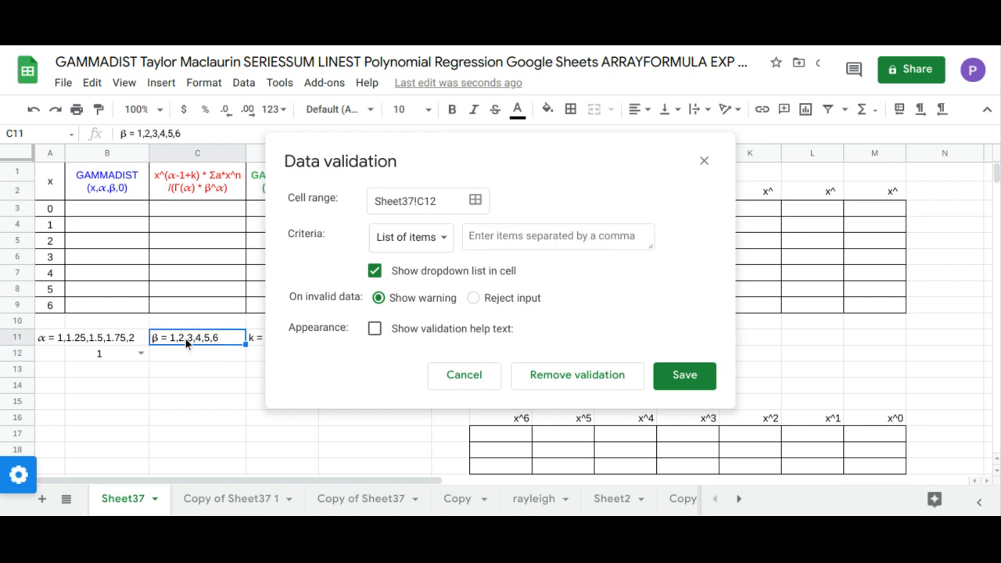
{"action": "left_click_drag", "start_coordinate": [138, 133], "coordinate": [216, 137]}
{"action": "key", "text": "ctrl+c"}
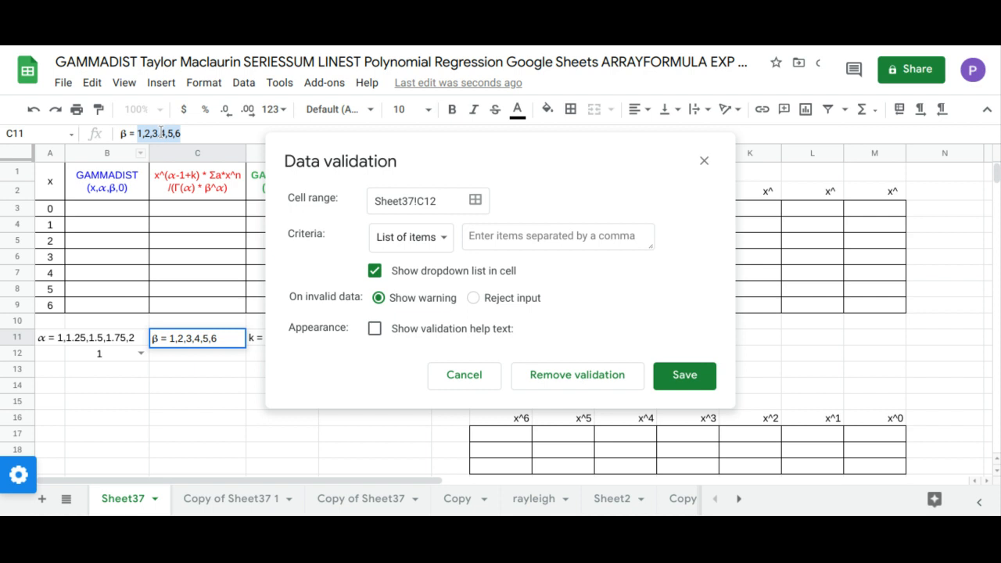
{"action": "left_click", "coordinate": [479, 237]}
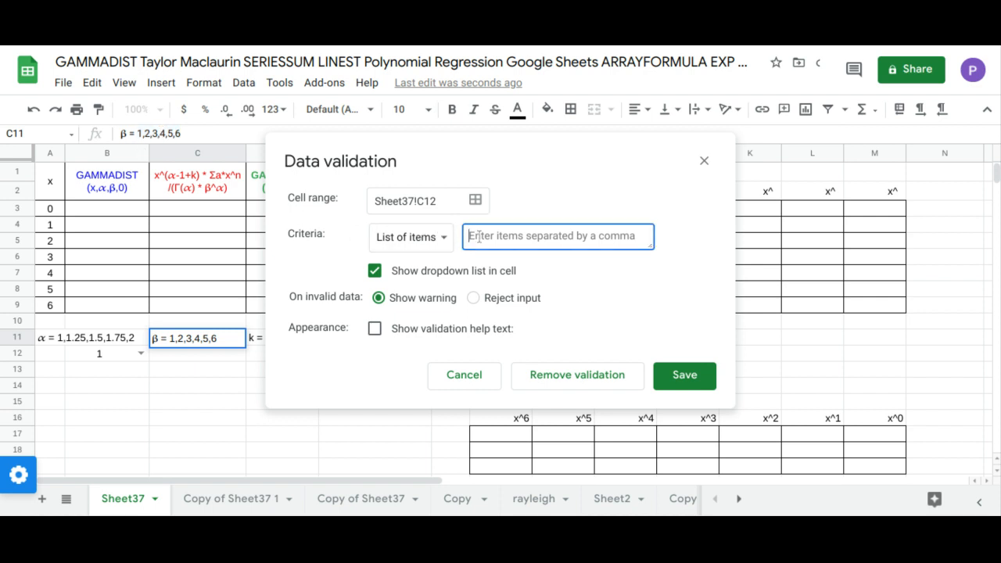
{"action": "key", "text": "ctrl+v"}
{"action": "left_click", "coordinate": [669, 379]}
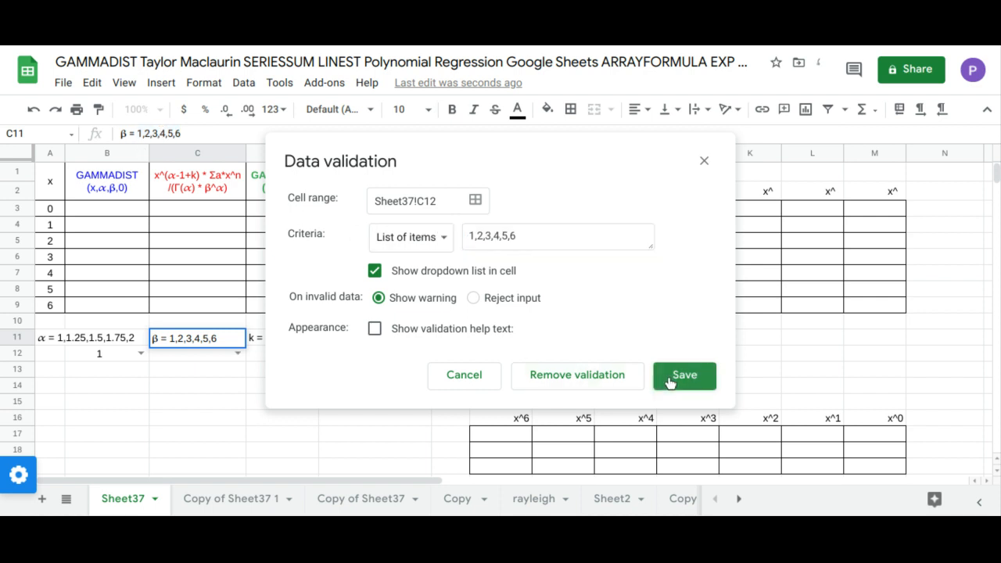
{"action": "left_click", "coordinate": [239, 355]}
{"action": "left_click", "coordinate": [219, 372]}
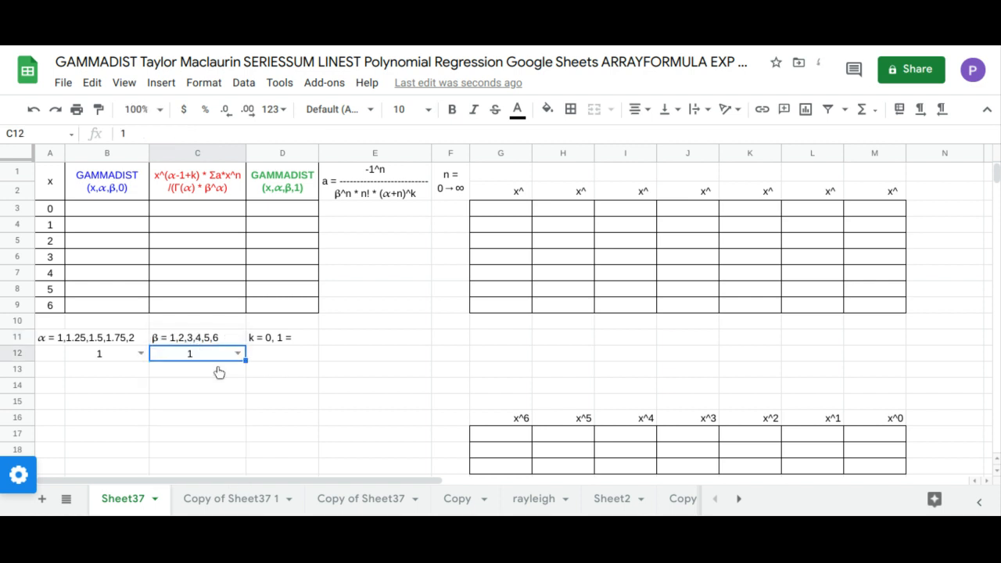
Start a data validation rule for cell D12 with a list of items as its criteria
{"action": "left_click", "coordinate": [278, 342]}
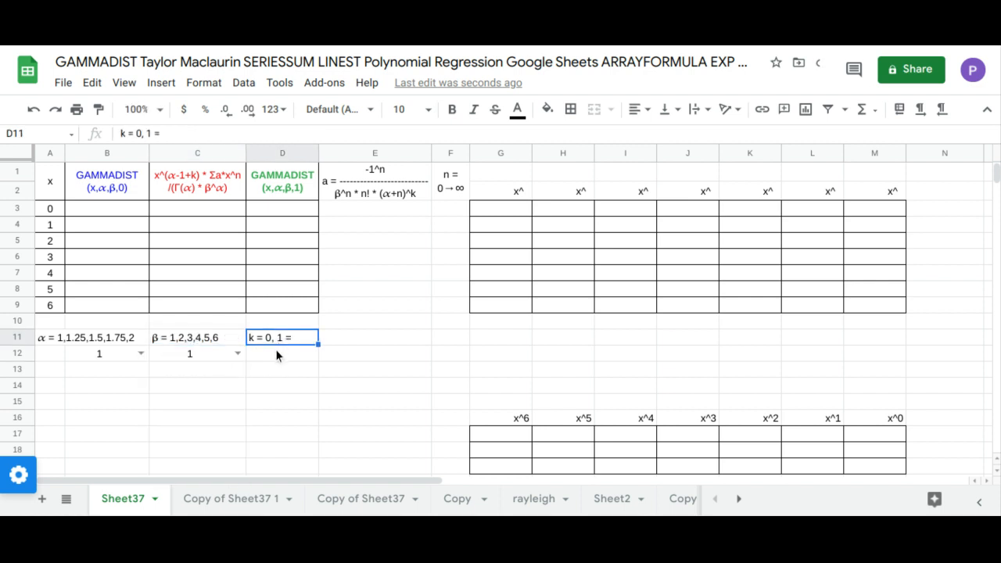
{"action": "left_click", "coordinate": [276, 349]}
{"action": "left_click", "coordinate": [241, 83]}
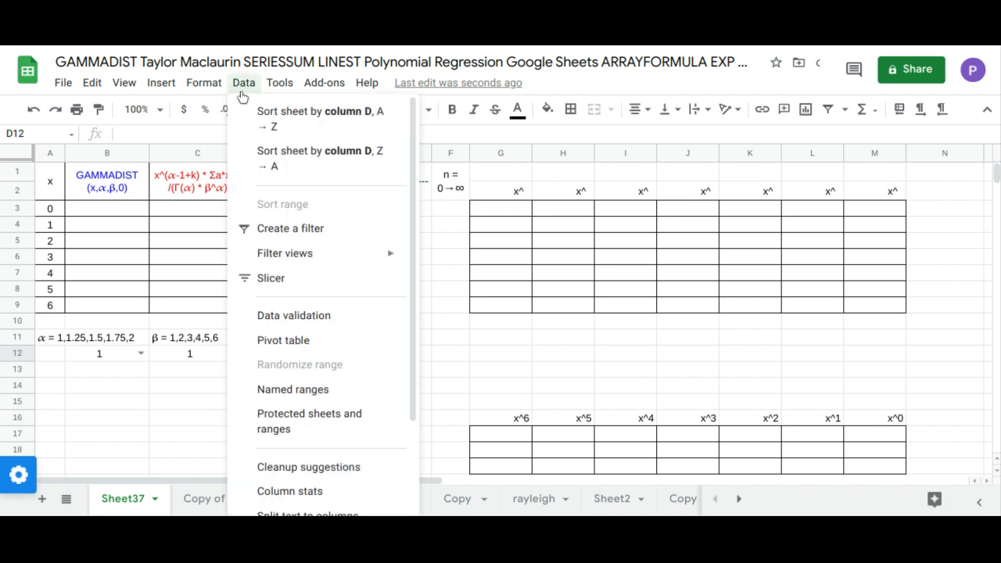
{"action": "left_click", "coordinate": [278, 290]}
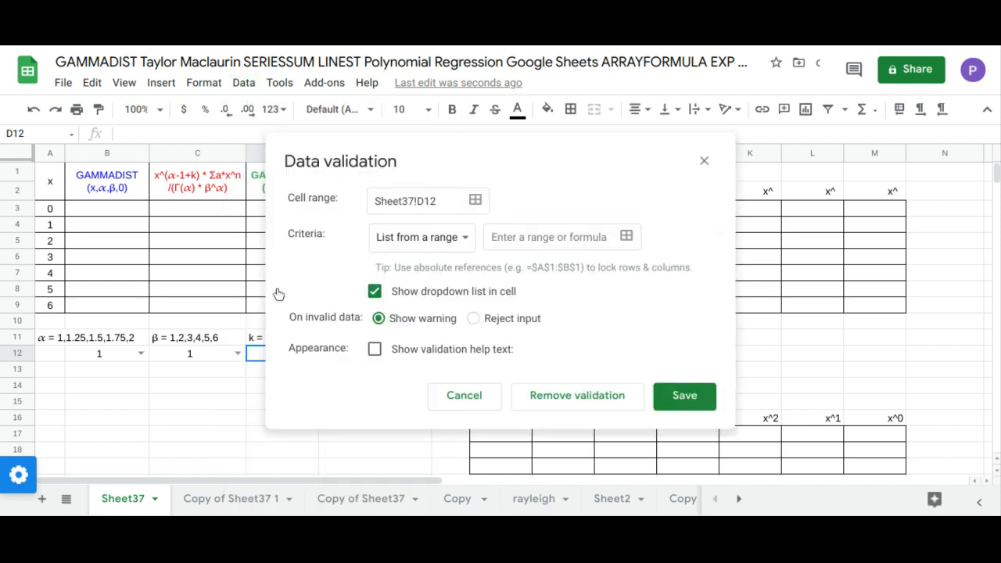
{"action": "left_click", "coordinate": [439, 243]}
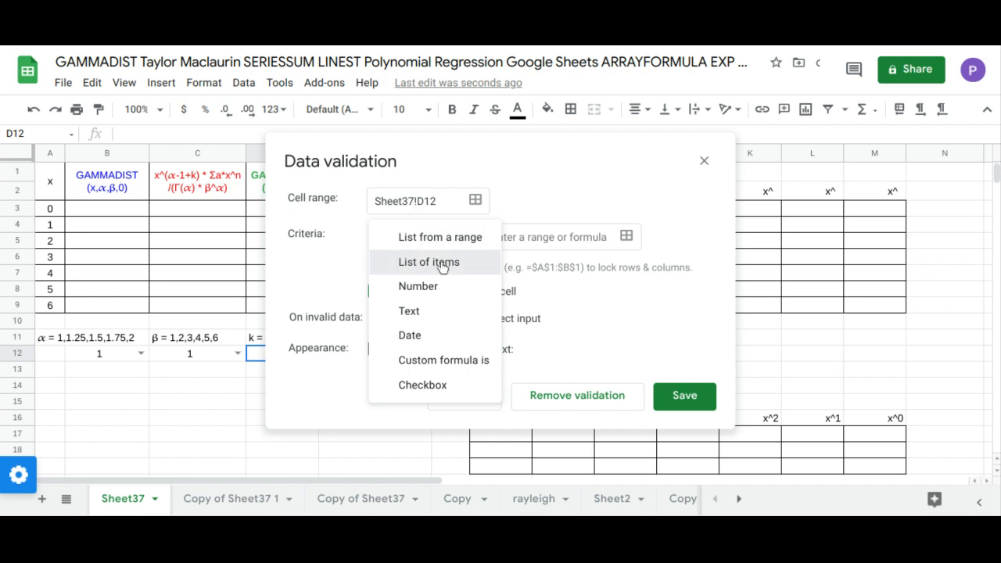
{"action": "left_click", "coordinate": [440, 261]}
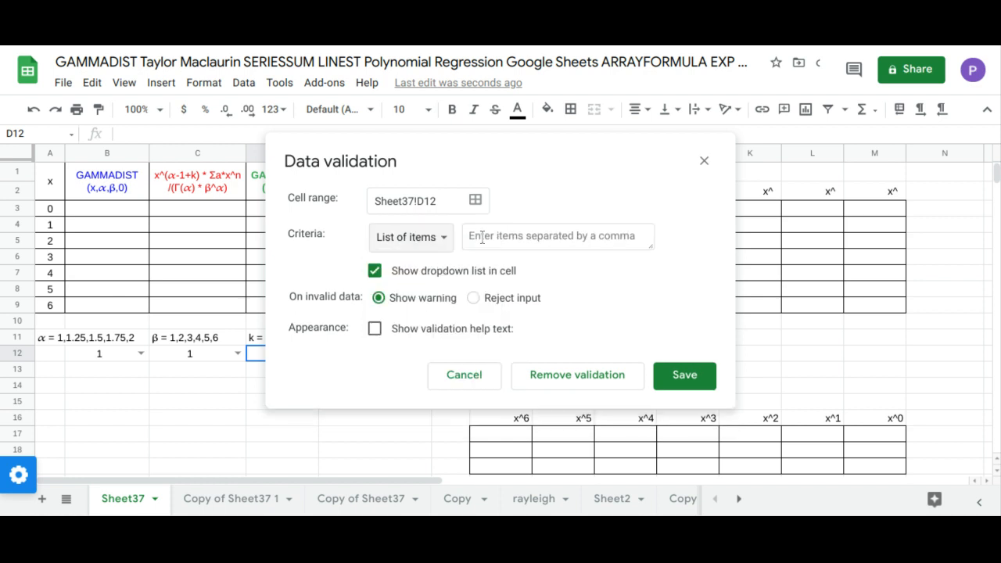
Copy the k values 0, 1 from D11 into the D12 rule as its list items and save it
{"action": "left_click", "coordinate": [255, 338]}
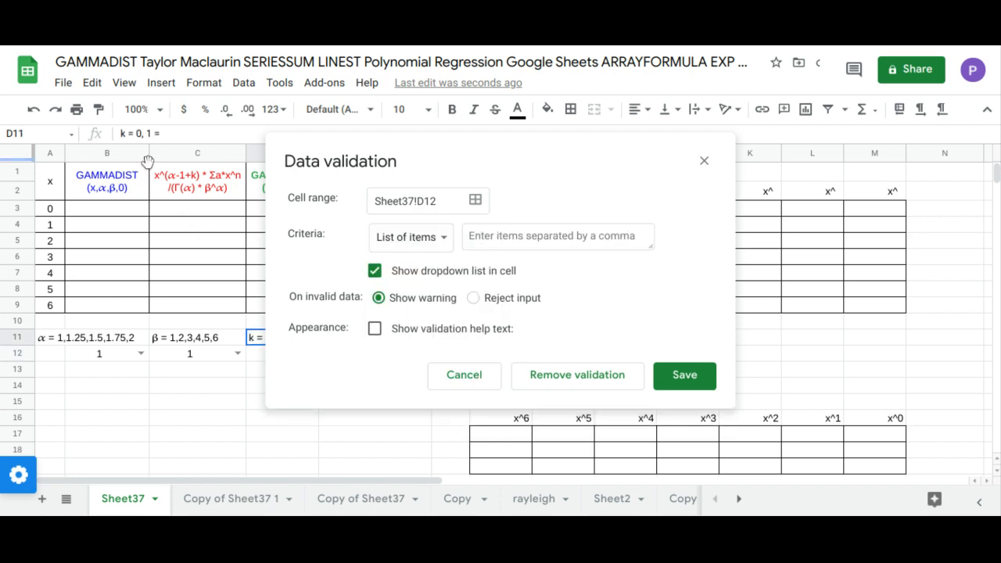
{"action": "left_click_drag", "start_coordinate": [136, 135], "coordinate": [150, 137]}
{"action": "key", "text": "ctrl+c"}
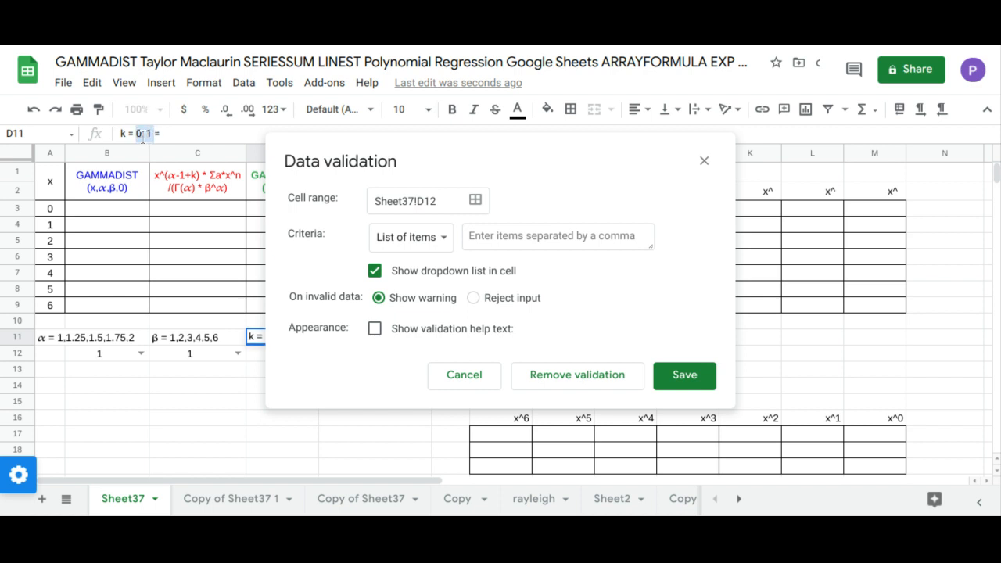
{"action": "left_click", "coordinate": [524, 238]}
{"action": "key", "text": "ctrl+v"}
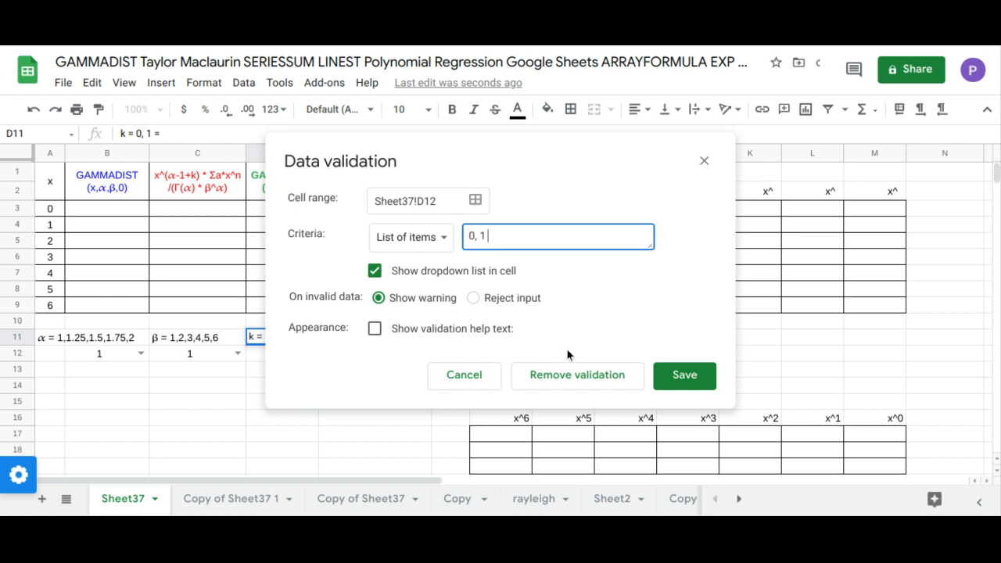
{"action": "left_click", "coordinate": [675, 388]}
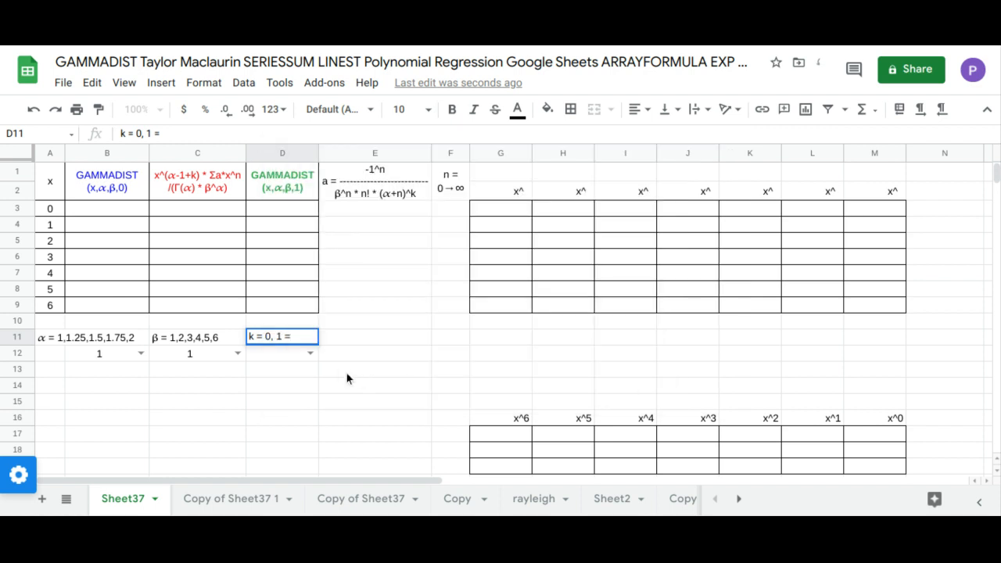
Choose 0 as the k value from the dropdown in D12
{"action": "left_click", "coordinate": [313, 357]}
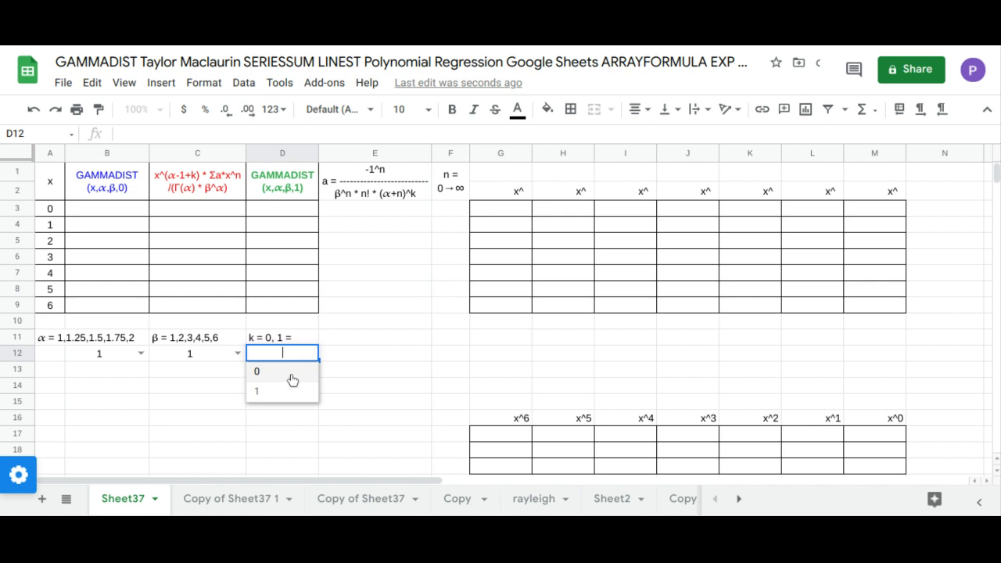
{"action": "left_click", "coordinate": [291, 379]}
{"action": "left_click", "coordinate": [295, 391]}
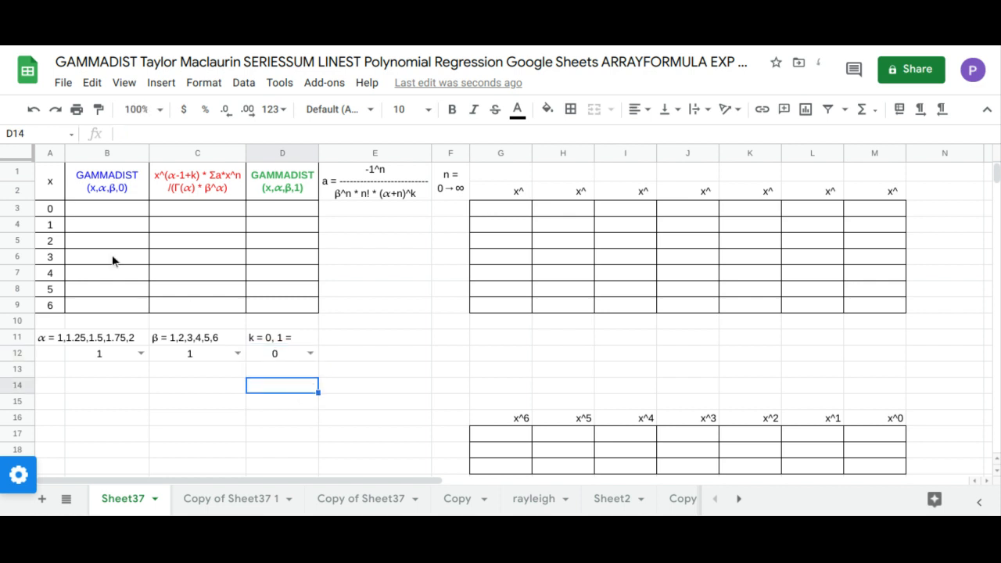
Enter =ARRAYFORMULA(GAMMADIST(A3:A9,B12,C12,0)) in B3 to fill the GAMMADIST (x,α,β,0) column
{"action": "left_click", "coordinate": [109, 210]}
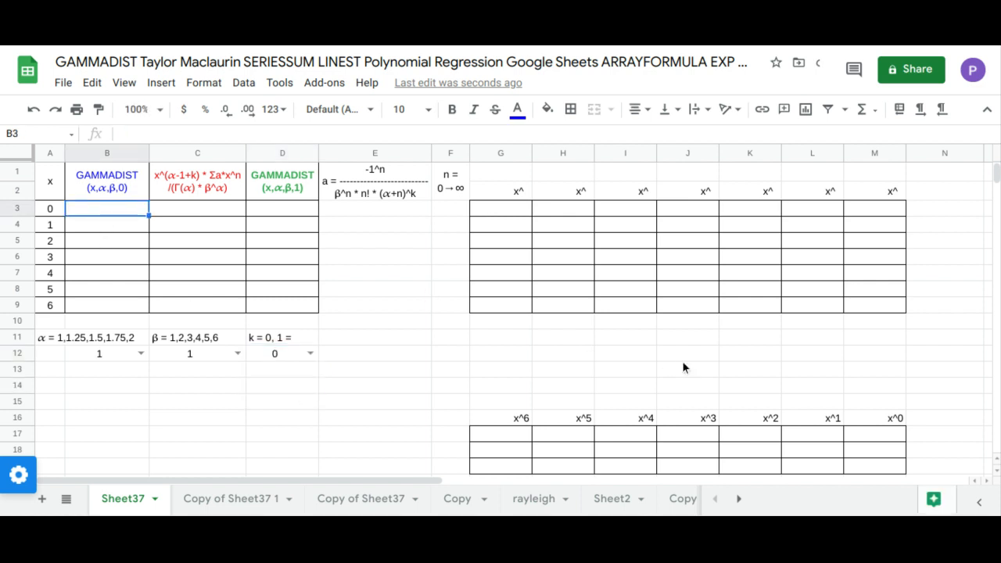
{"action": "type", "text": "=arr"}
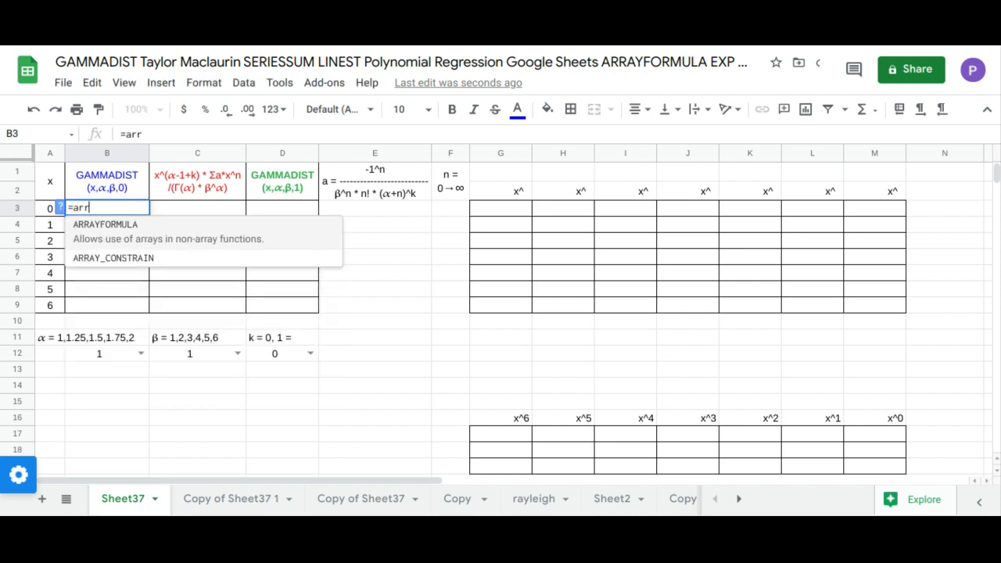
{"action": "key", "text": "Tab"}
{"action": "type", "text": "gammad"}
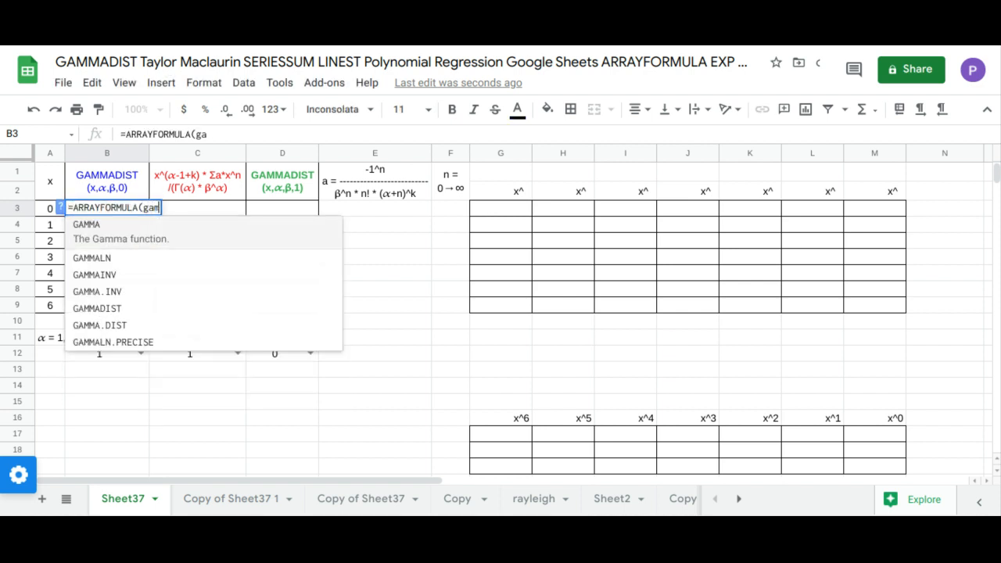
{"action": "key", "text": "Tab"}
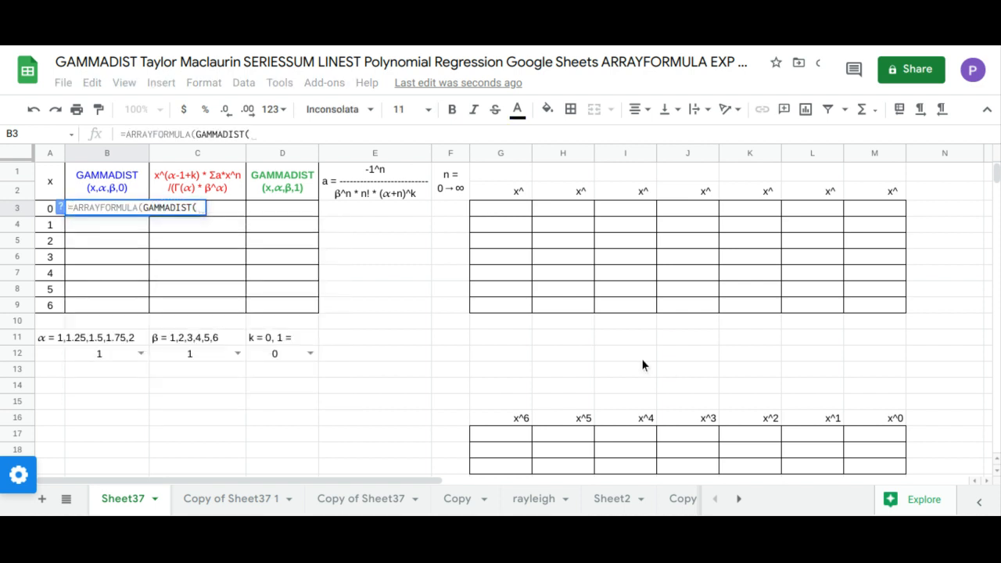
{"action": "left_click_drag", "start_coordinate": [50, 211], "coordinate": [49, 306]}
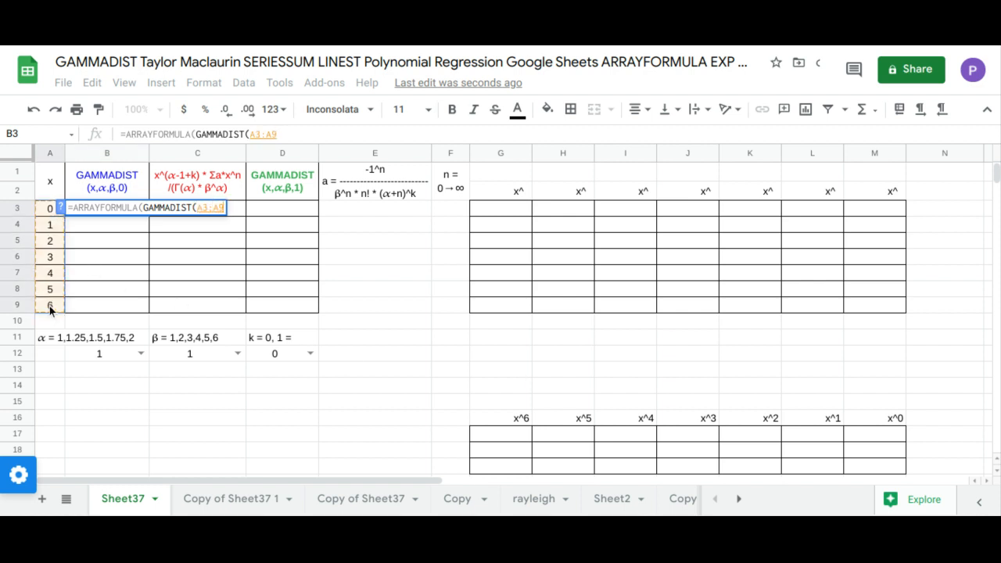
{"action": "type", "text": ","}
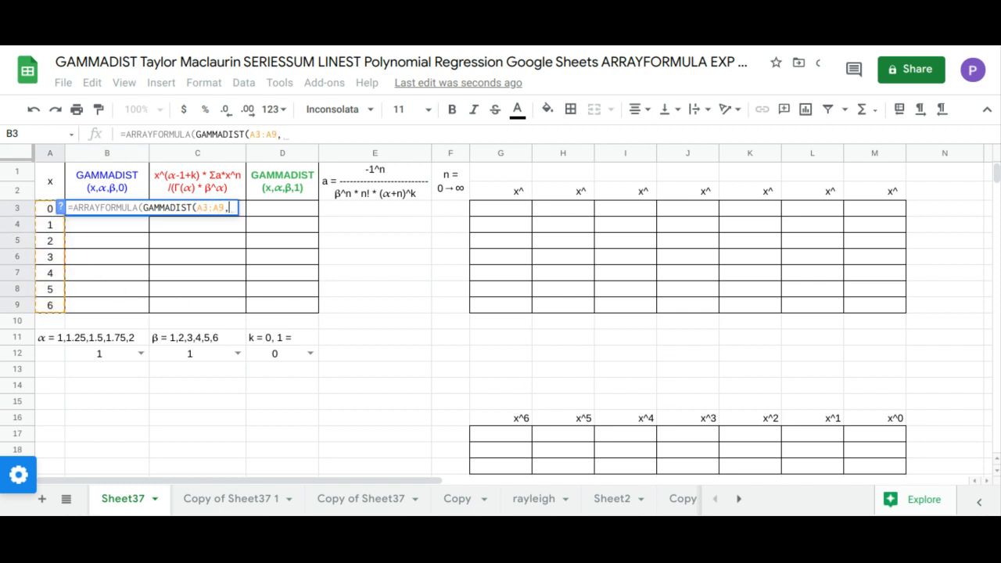
{"action": "left_click", "coordinate": [100, 356]}
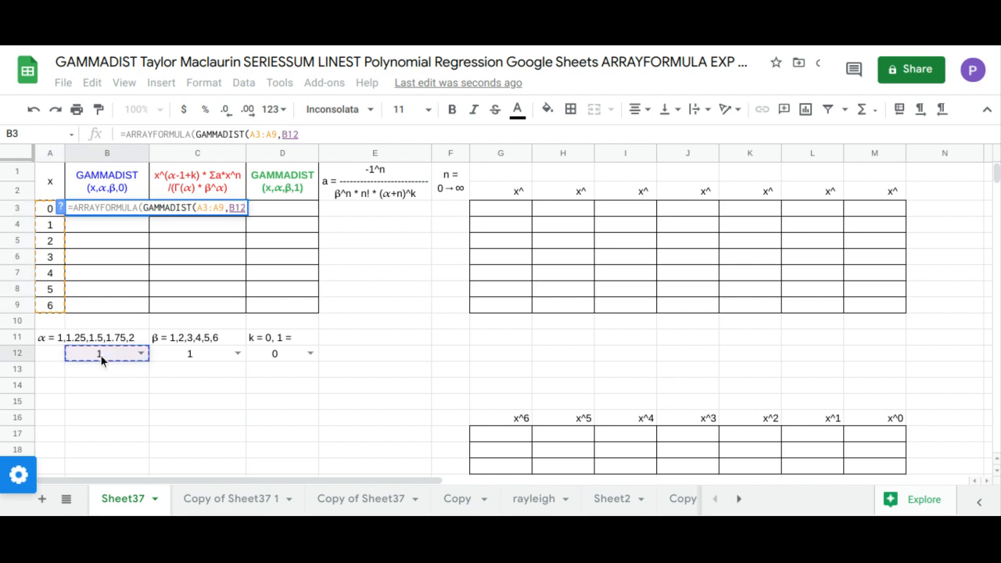
{"action": "type", "text": ","}
{"action": "left_click", "coordinate": [172, 356]}
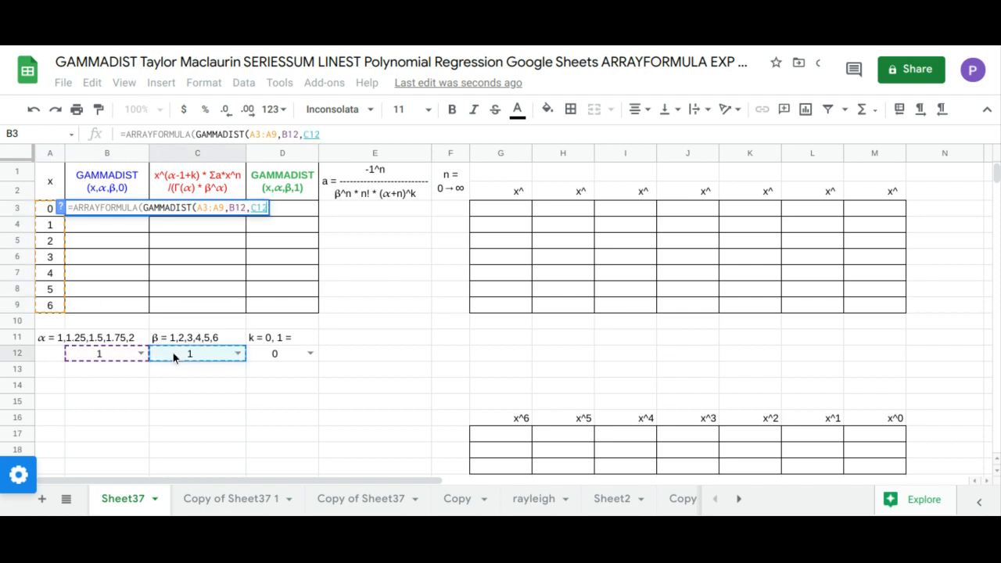
{"action": "type", "text": ","}
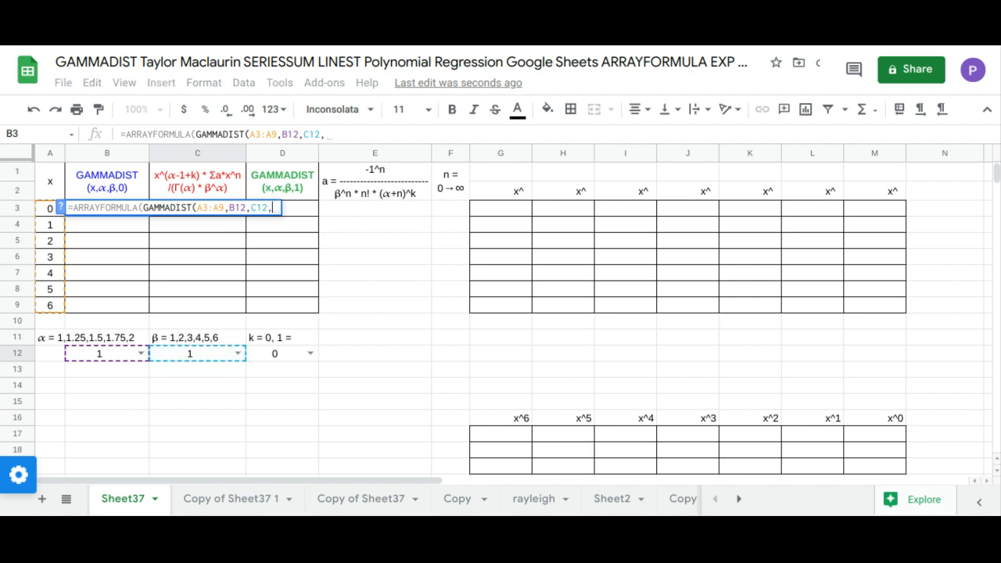
{"action": "type", "text": "0)"}
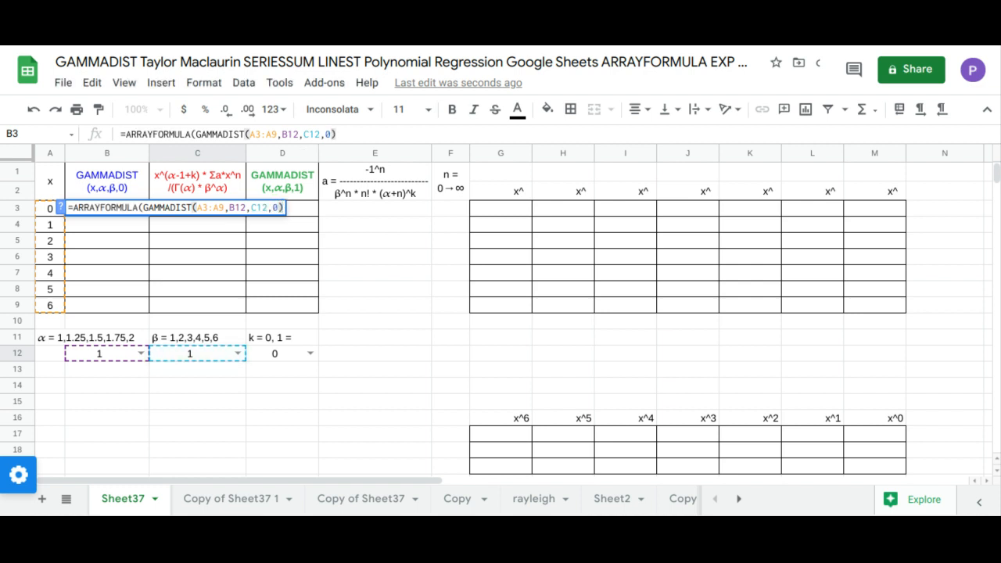
{"action": "key", "text": "Return"}
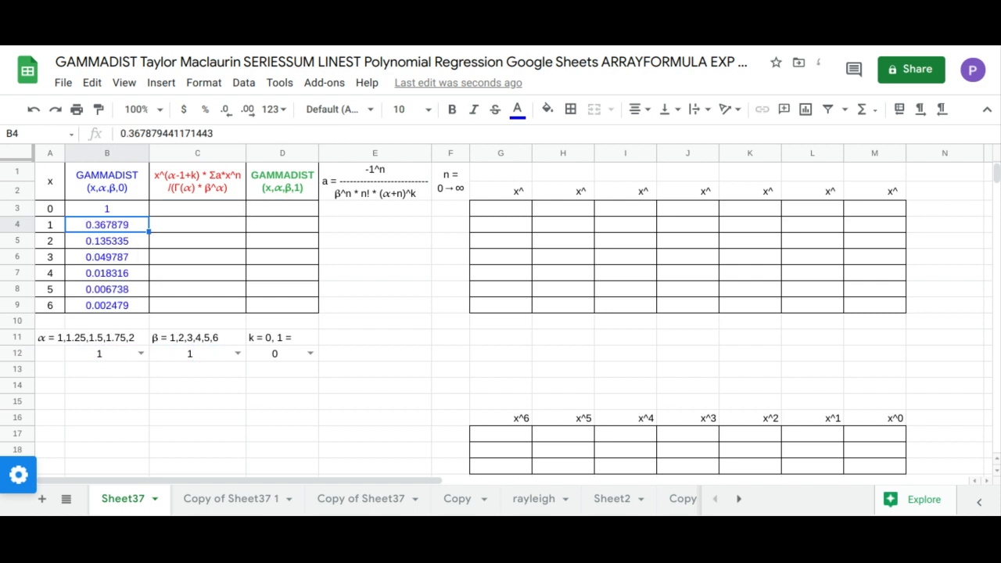
Enter =ARRAYFORMULA(GAMMADIST(A3:A9,B12,C12,1)) in D3 to fill the GAMMADIST (x,α,β,1) column
{"action": "left_click", "coordinate": [278, 216]}
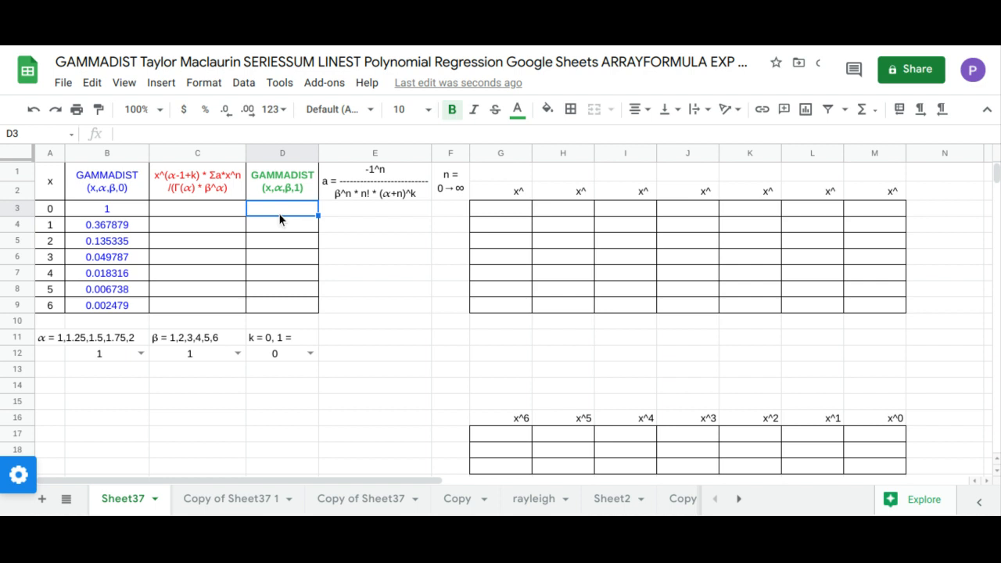
{"action": "type", "text": "=ARRAYFORMULA("}
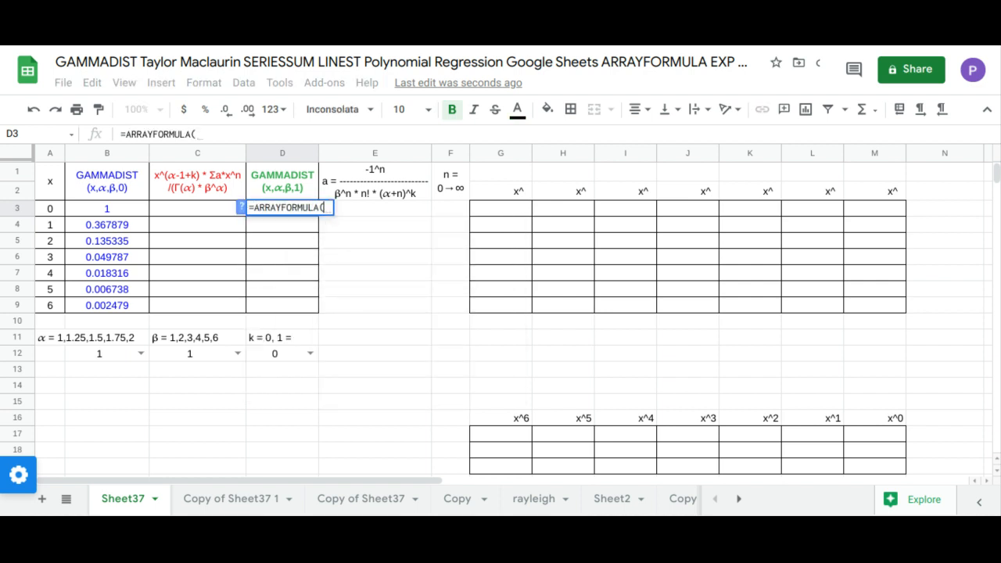
{"action": "type", "text": "gammad"}
{"action": "key", "text": "Tab"}
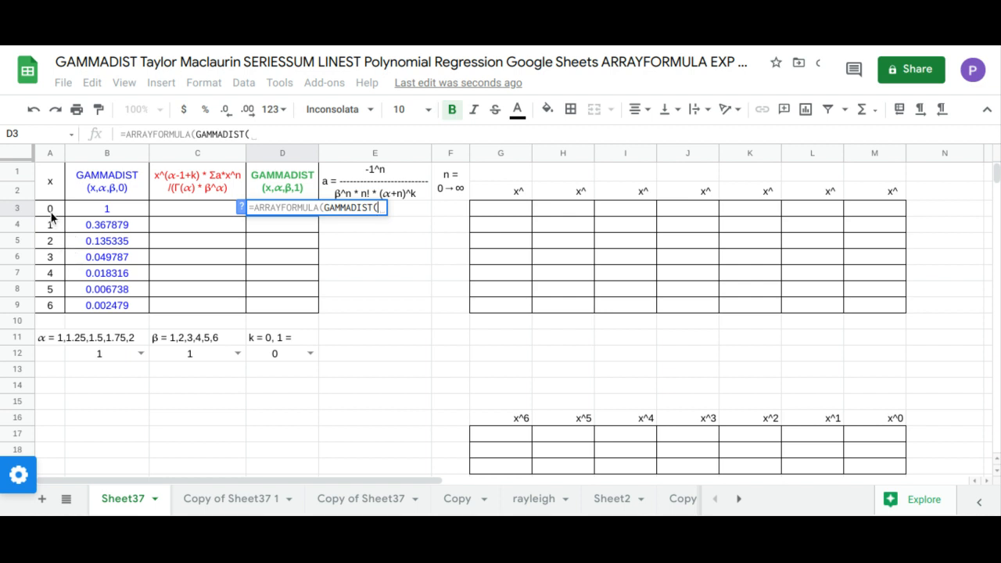
{"action": "left_click_drag", "start_coordinate": [51, 212], "coordinate": [51, 302]}
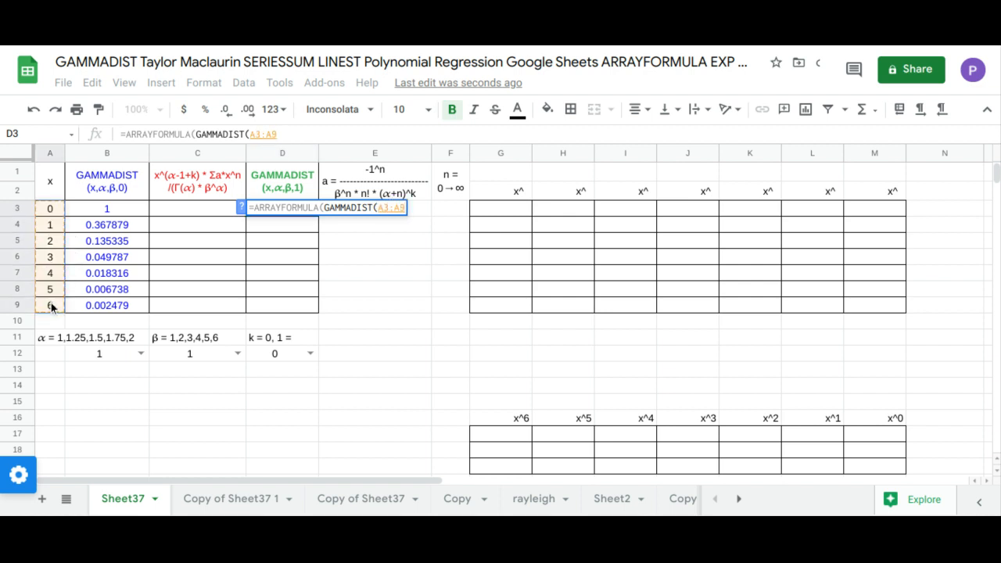
{"action": "type", "text": ","}
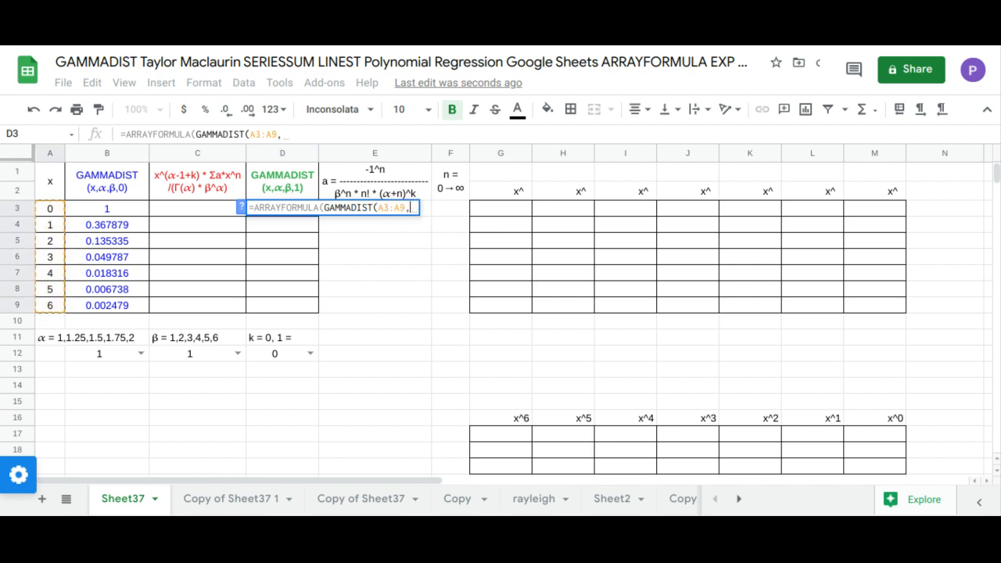
{"action": "left_click", "coordinate": [122, 357]}
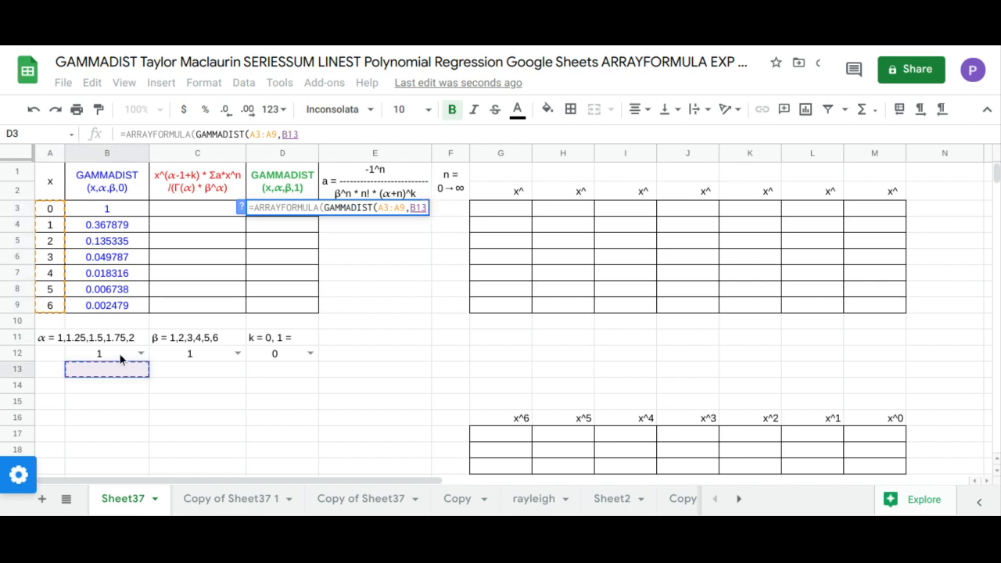
{"action": "type", "text": ","}
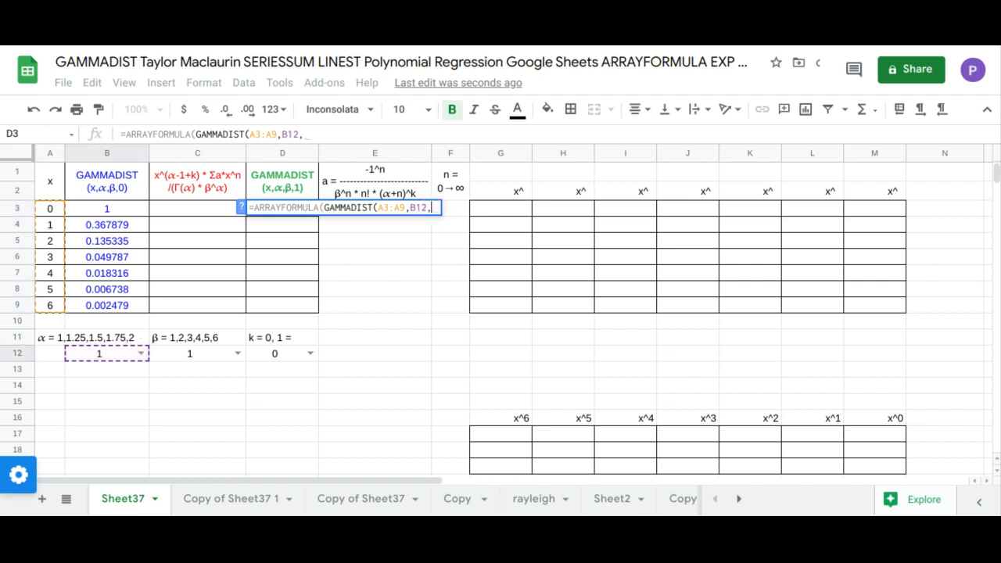
{"action": "left_click", "coordinate": [182, 353]}
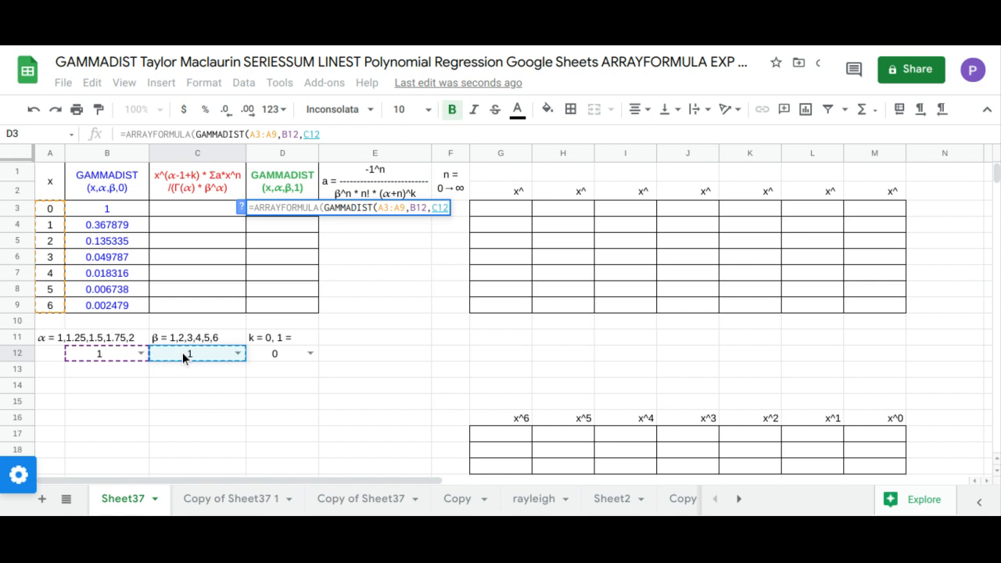
{"action": "type", "text": ",1"}
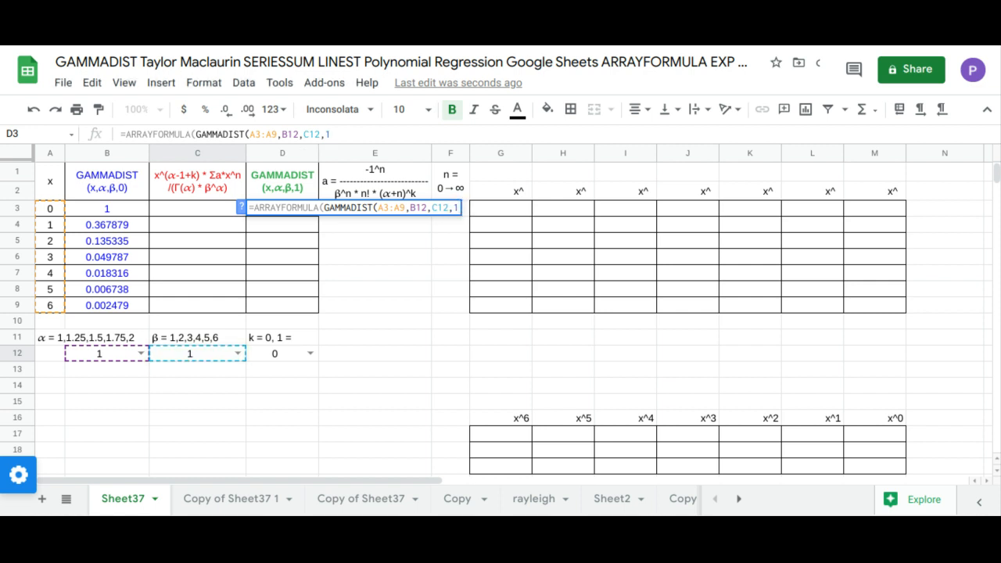
{"action": "type", "text": "))"}
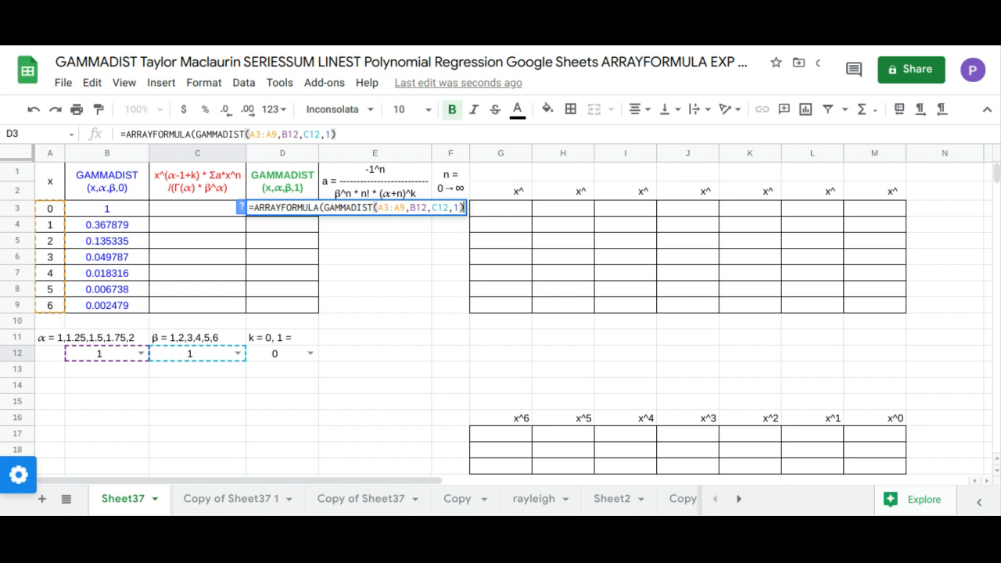
{"action": "key", "text": "Return"}
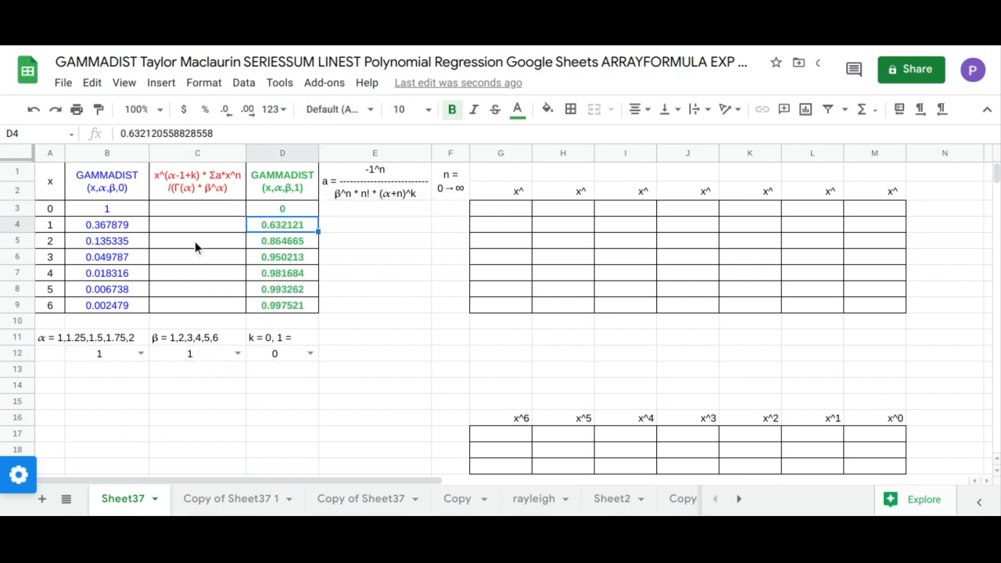
Enter 0 in F3 as the starting value of the n column
{"action": "left_click", "coordinate": [206, 208]}
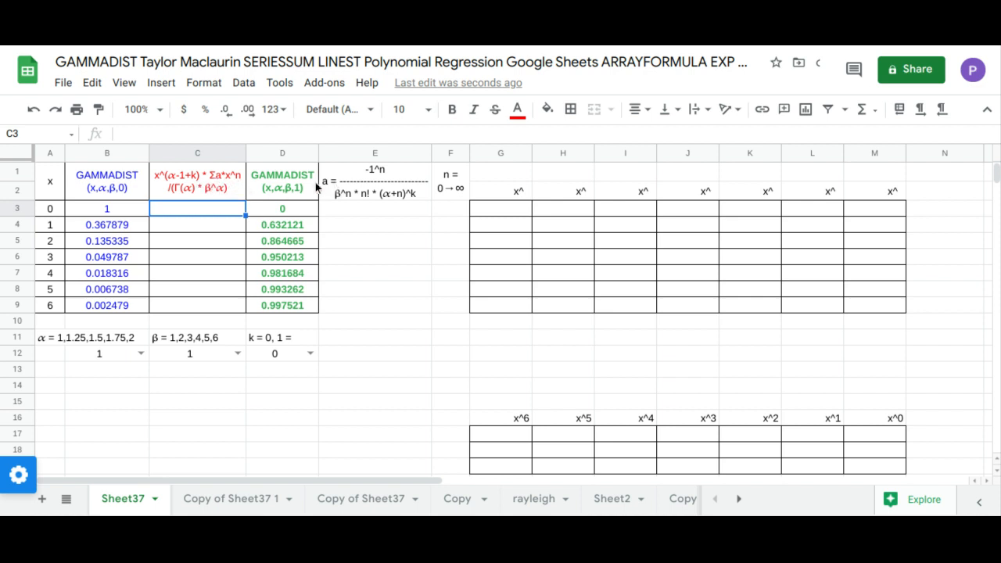
{"action": "left_click", "coordinate": [361, 179]}
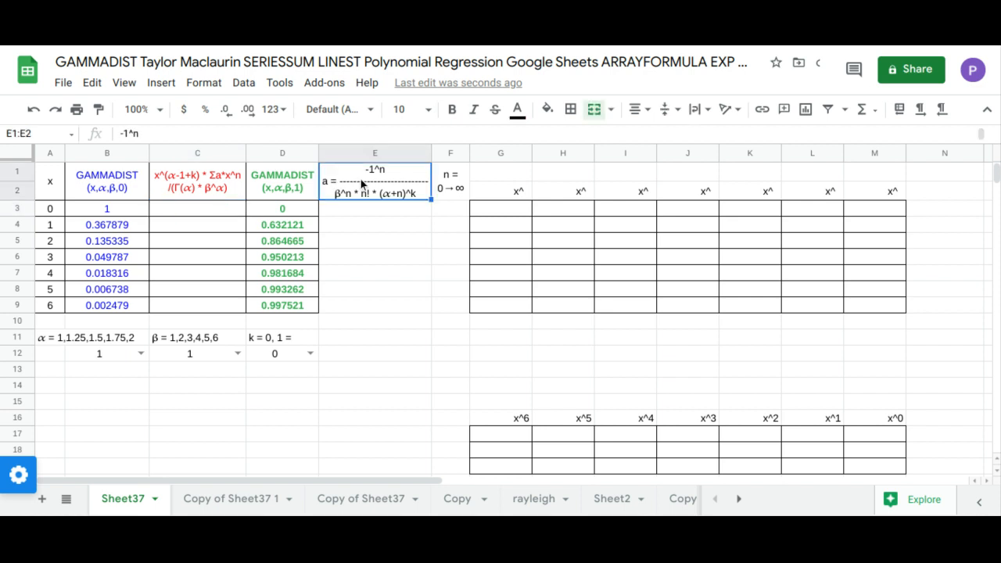
{"action": "left_click", "coordinate": [448, 208]}
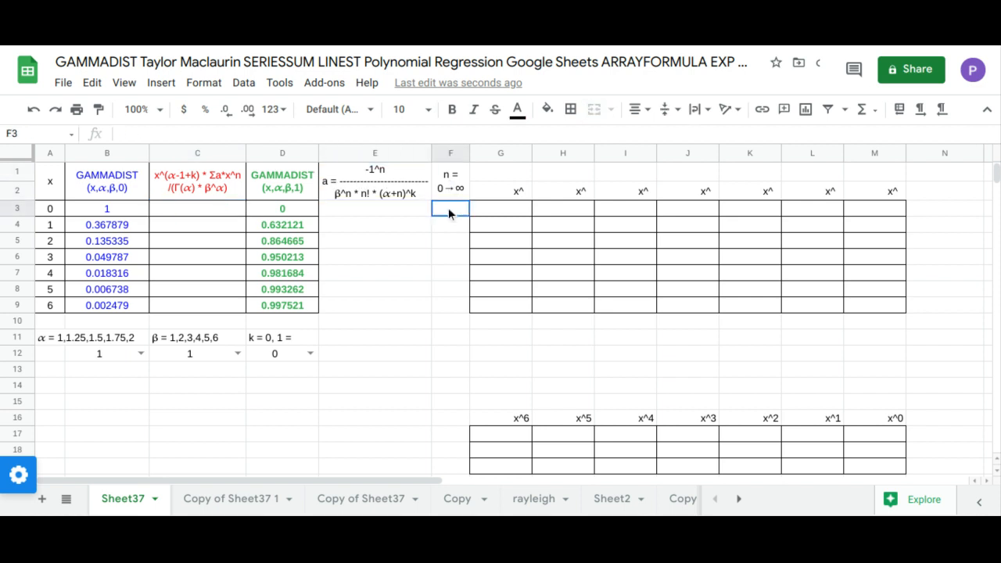
{"action": "type", "text": "0"}
{"action": "key", "text": "Return"}
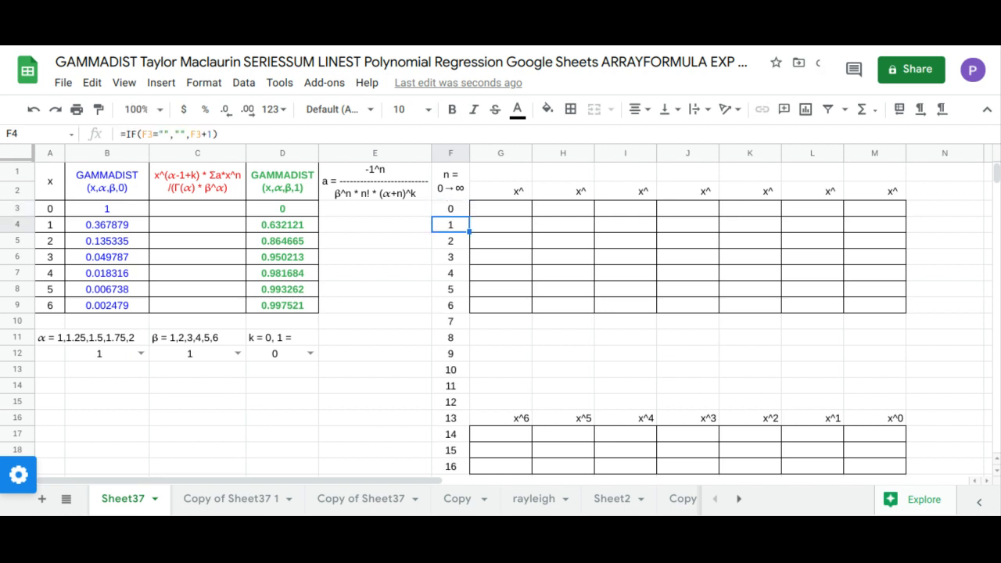
Start the coefficient formula in E3 with =ARRAYFORMULA(-1^F3:F19 as the numerator over the n column
{"action": "left_click", "coordinate": [392, 215]}
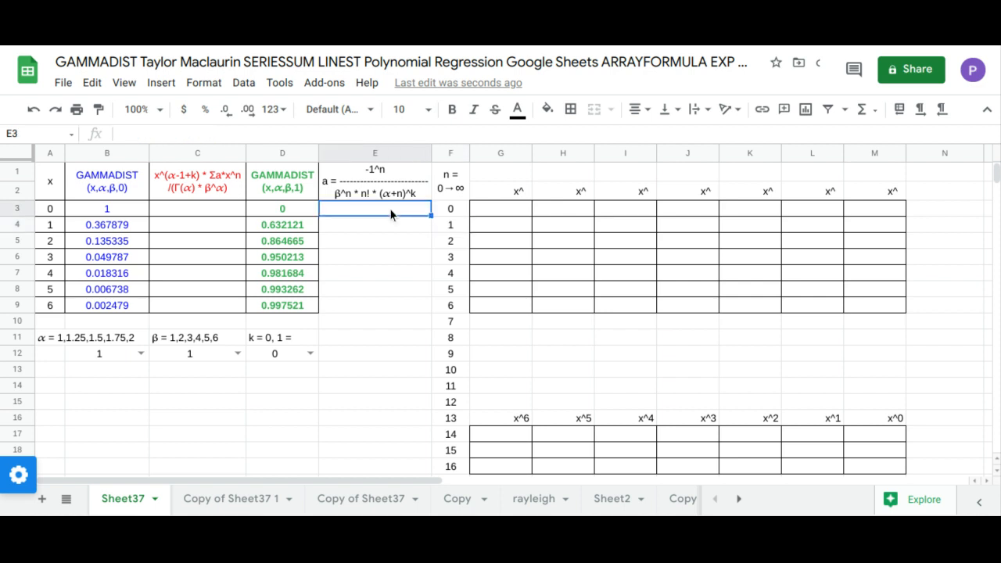
{"action": "type", "text": "=ARRAYFORMULA("}
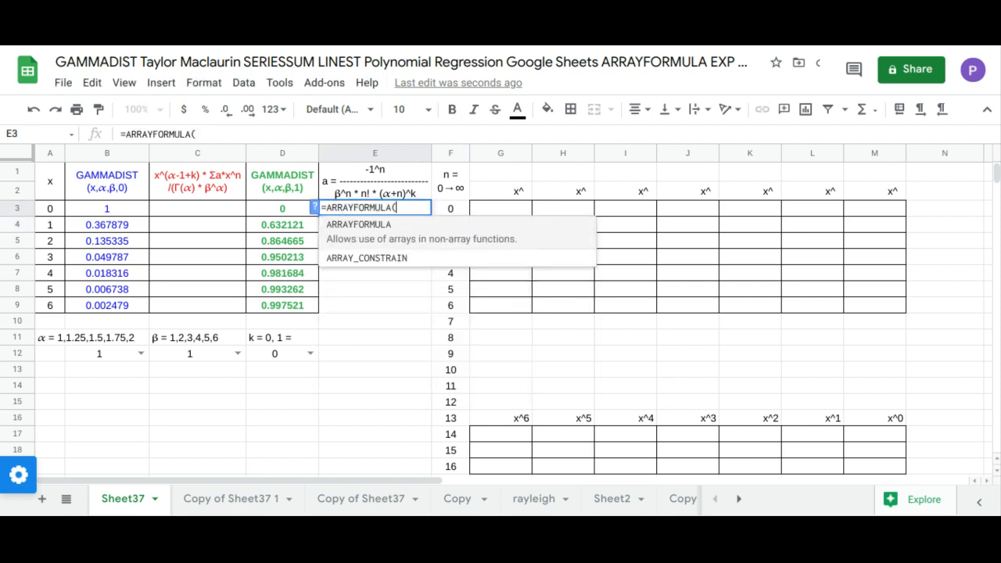
{"action": "type", "text": "-1"}
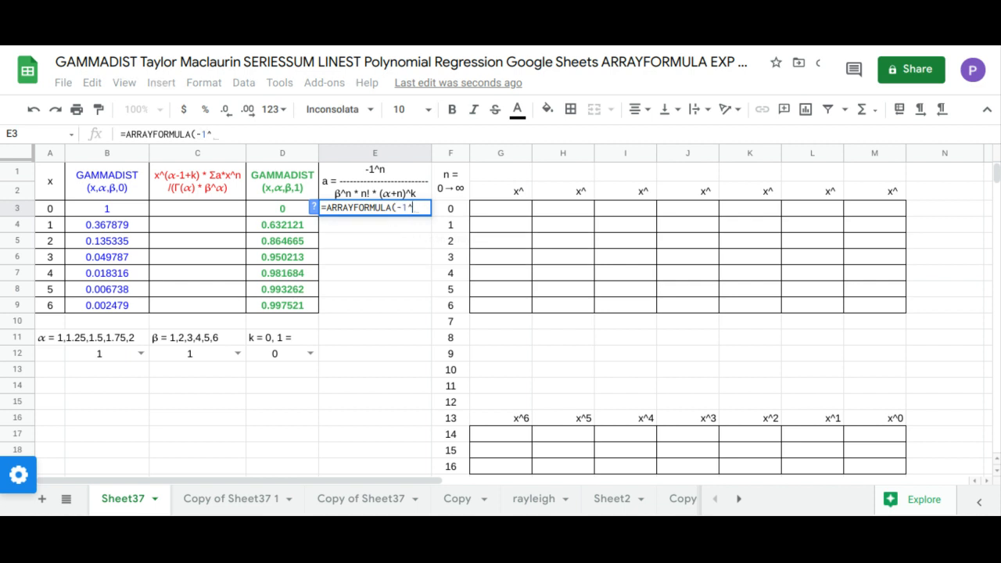
{"action": "type", "text": "^"}
{"action": "left_click_drag", "start_coordinate": [454, 208], "coordinate": [464, 465]}
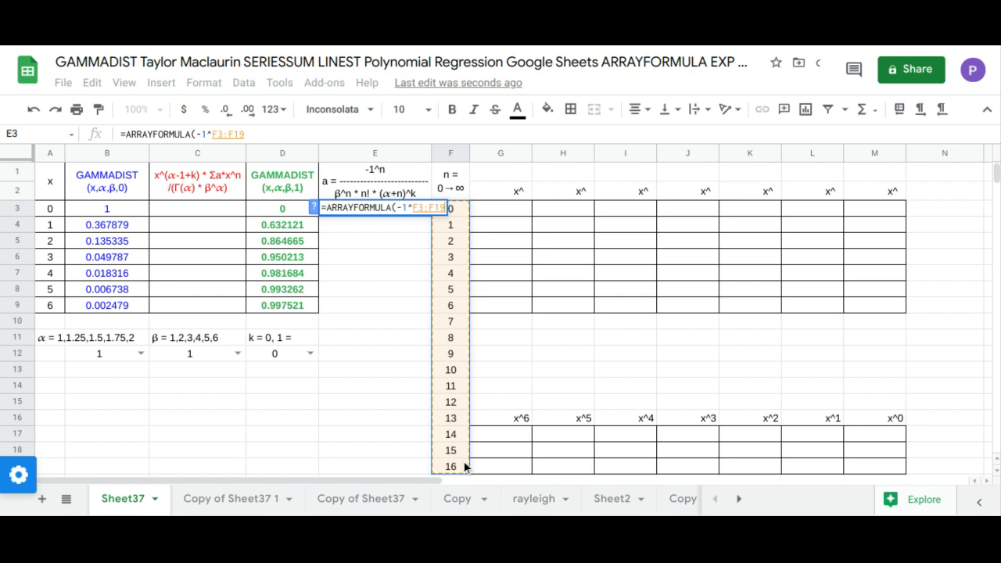
Extend the E3 formula with the denominator's β^n and n! factors, /(C12^F3:F19*FACT(F3:F19)*
{"action": "type", "text": "/("}
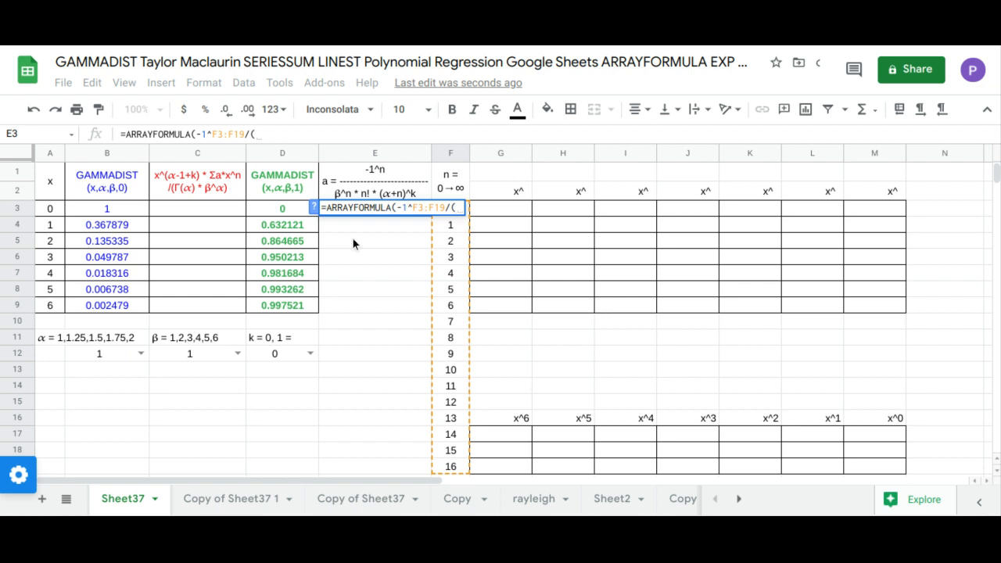
{"action": "left_click", "coordinate": [195, 353]}
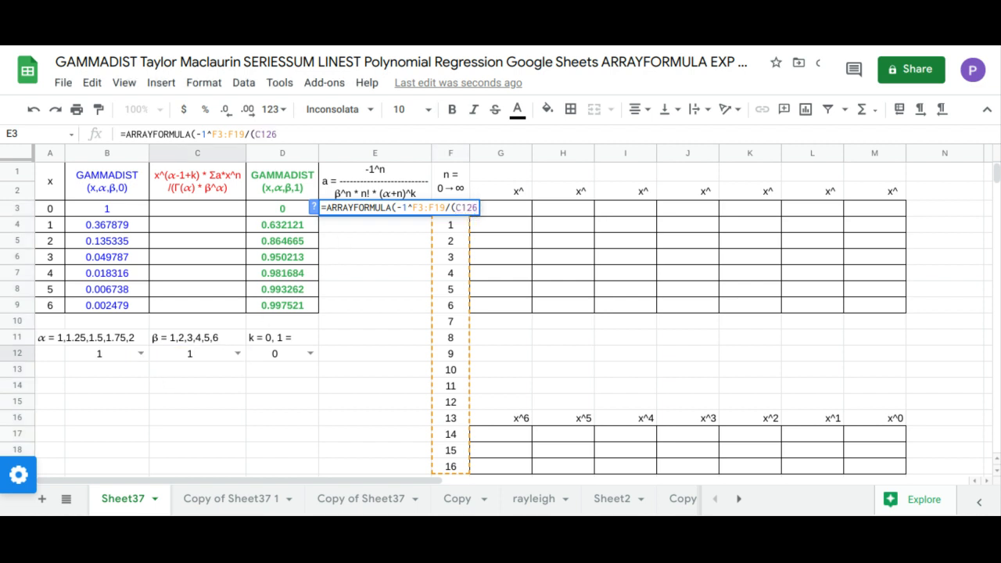
{"action": "type", "text": "^"}
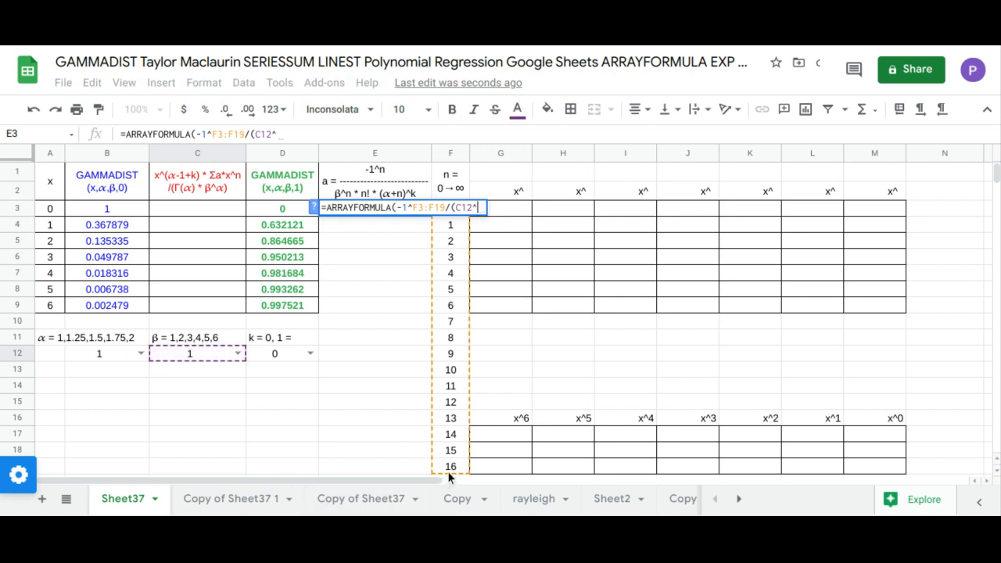
{"action": "left_click_drag", "start_coordinate": [449, 469], "coordinate": [453, 215]}
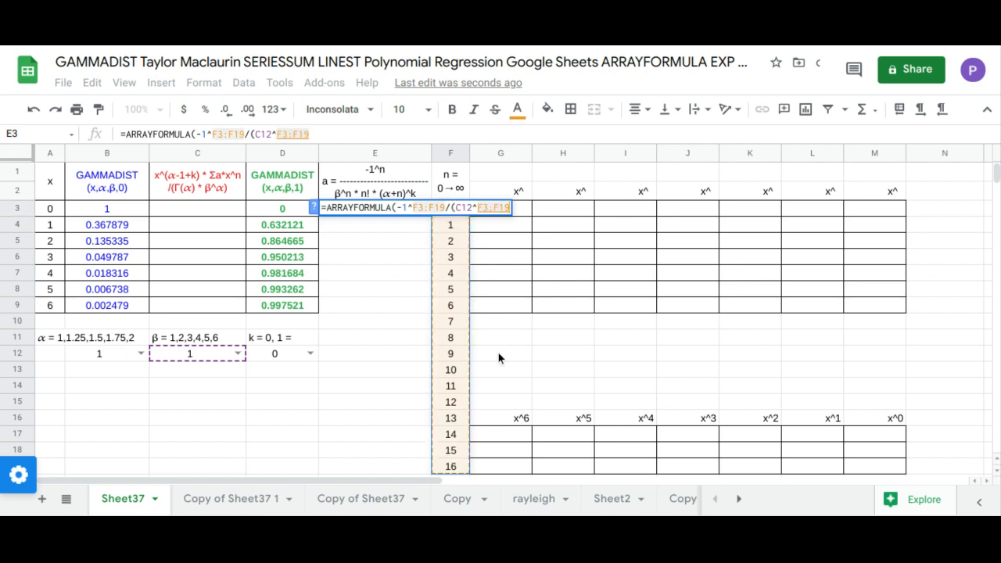
{"action": "type", "text": "*"}
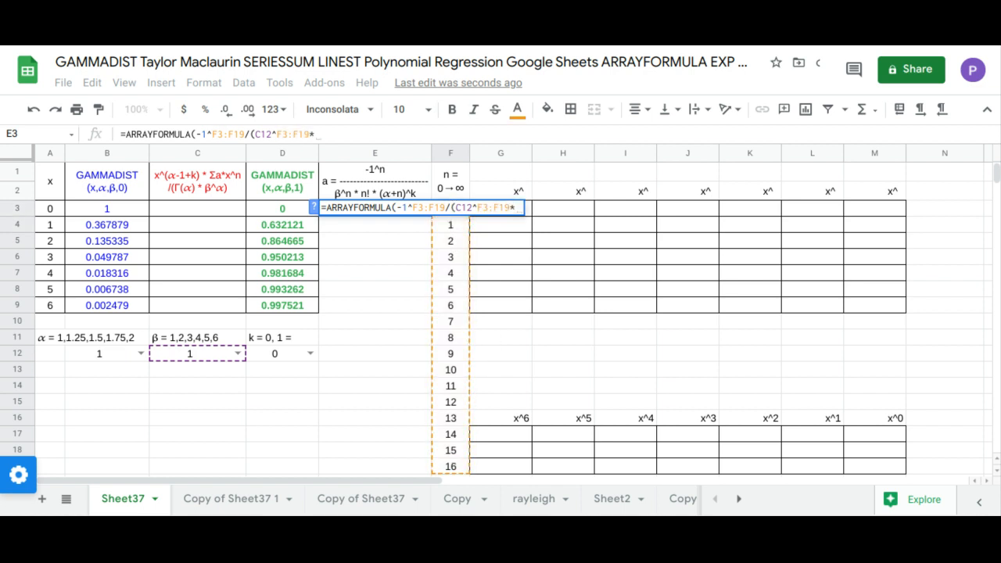
{"action": "type", "text": "FACT("}
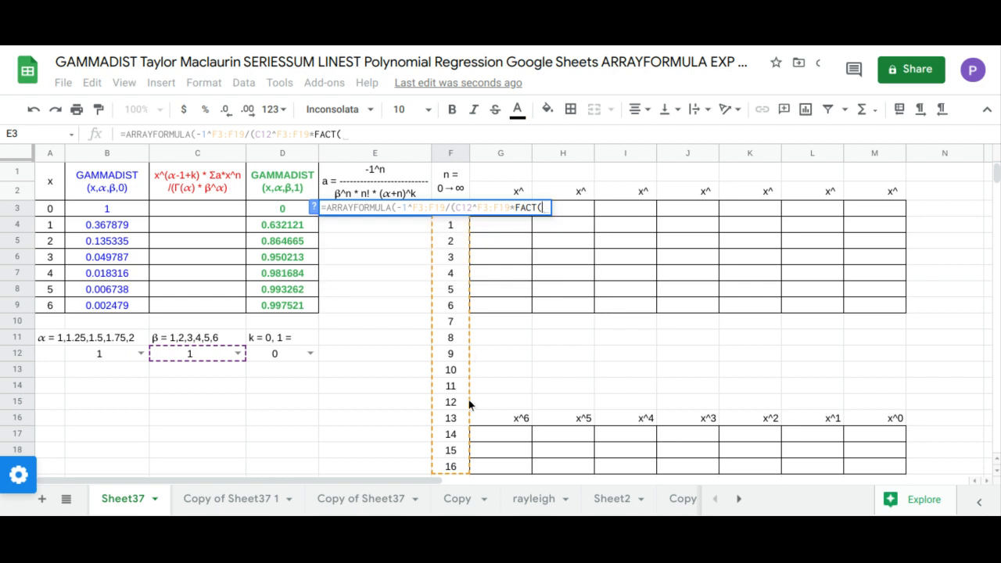
{"action": "left_click_drag", "start_coordinate": [451, 361], "coordinate": [441, 221]}
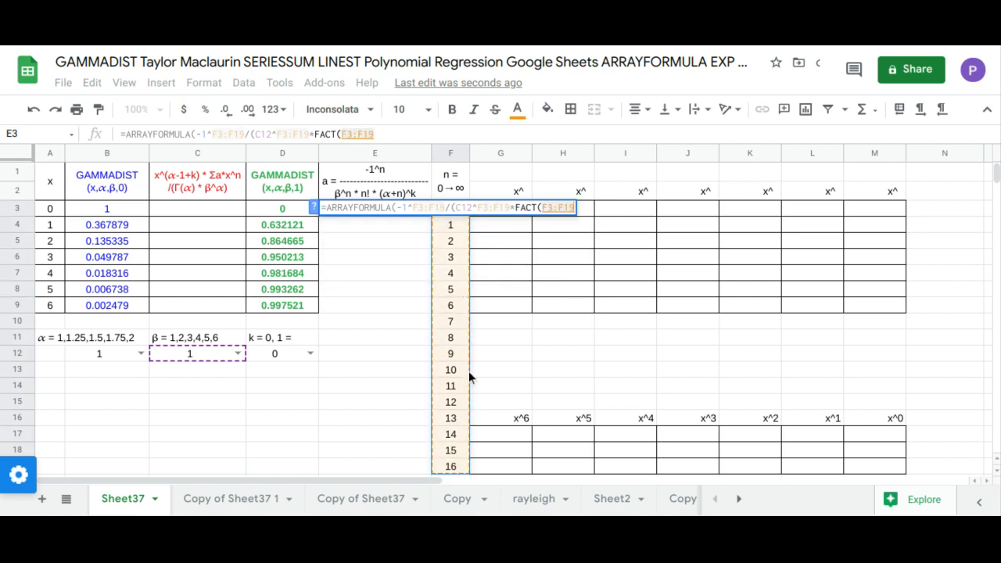
{"action": "type", "text": ")*"}
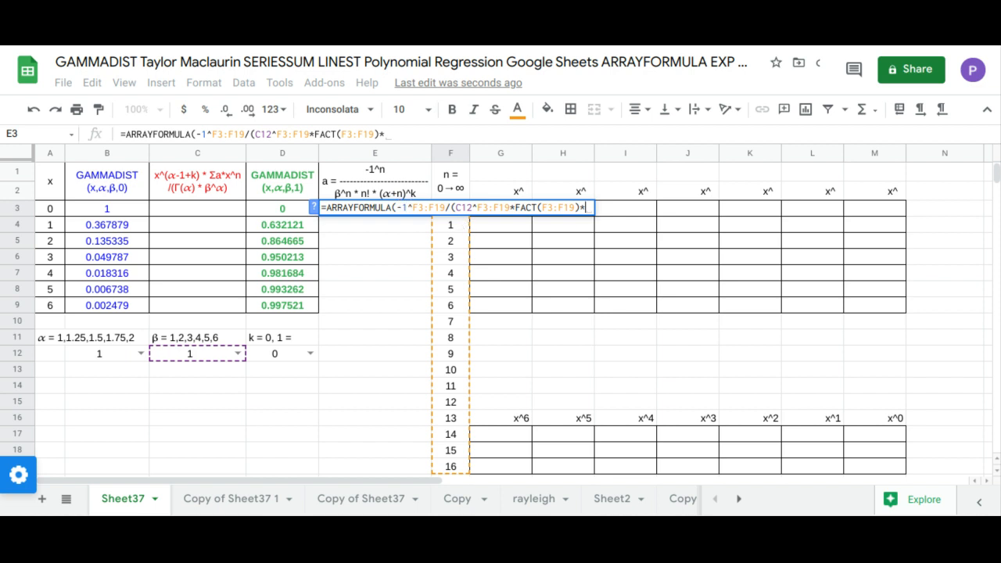
Complete the E3 denominator with the (α+n)^k factor, (B12+F3:F19)^D12), and commit the coefficient formula
{"action": "type", "text": "("}
{"action": "left_click", "coordinate": [104, 355]}
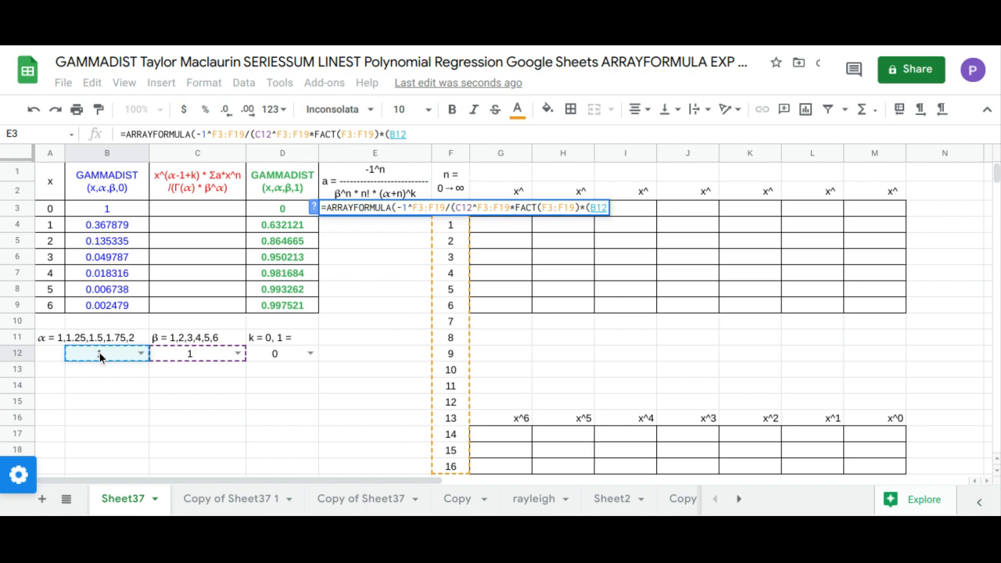
{"action": "type", "text": "+"}
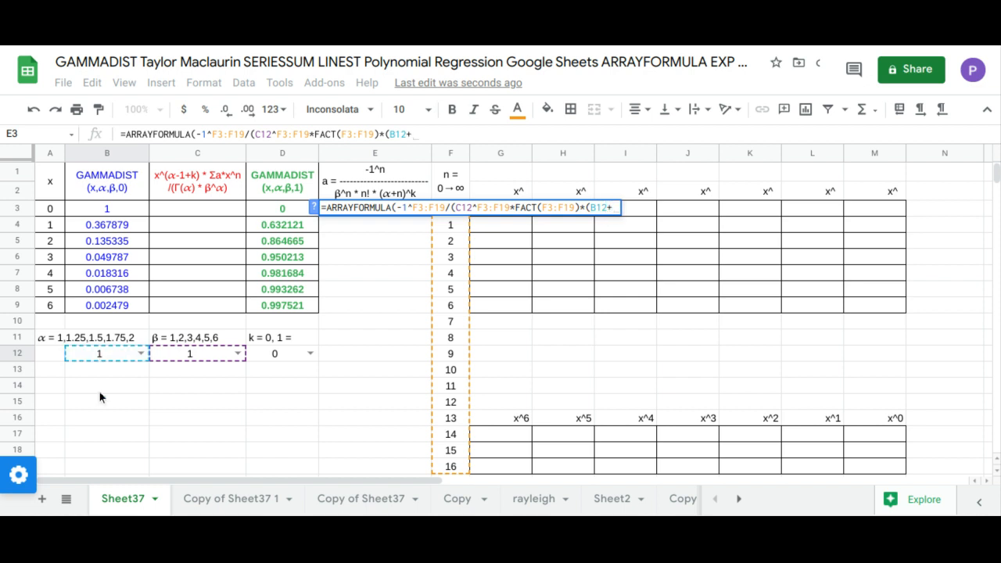
{"action": "left_click", "coordinate": [450, 467]}
{"action": "left_click_drag", "start_coordinate": [448, 440], "coordinate": [449, 220]}
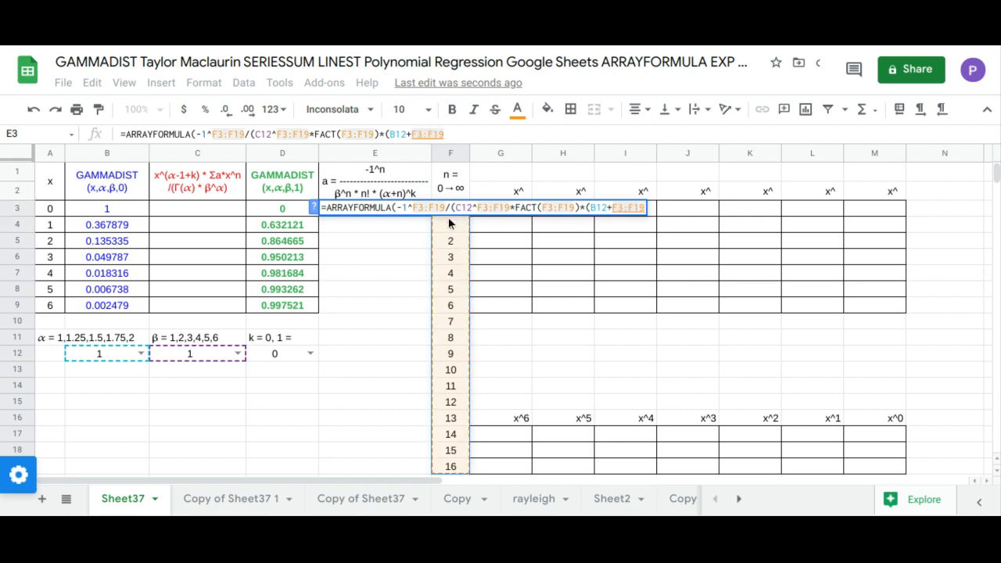
{"action": "type", "text": ")"}
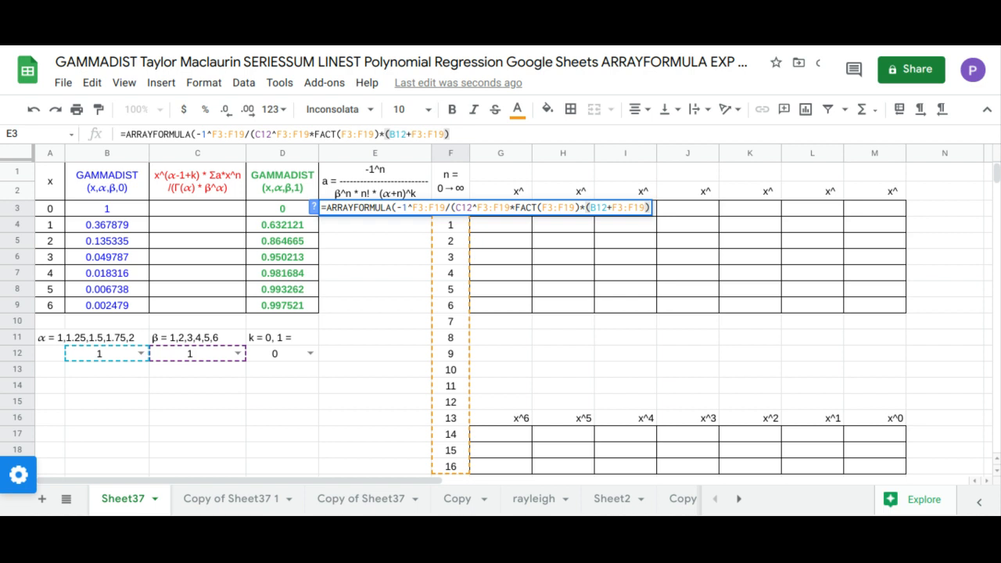
{"action": "type", "text": "^"}
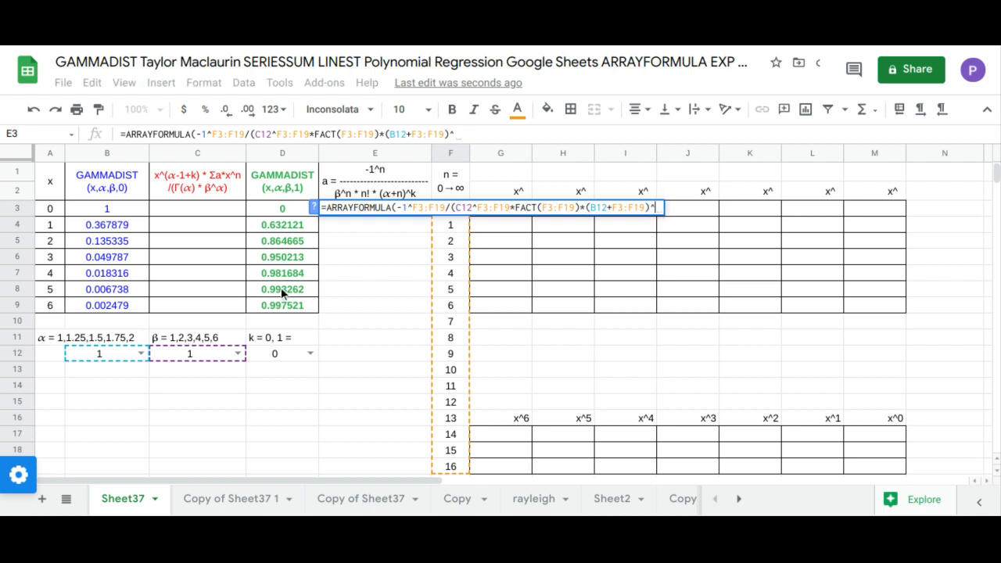
{"action": "left_click", "coordinate": [290, 354]}
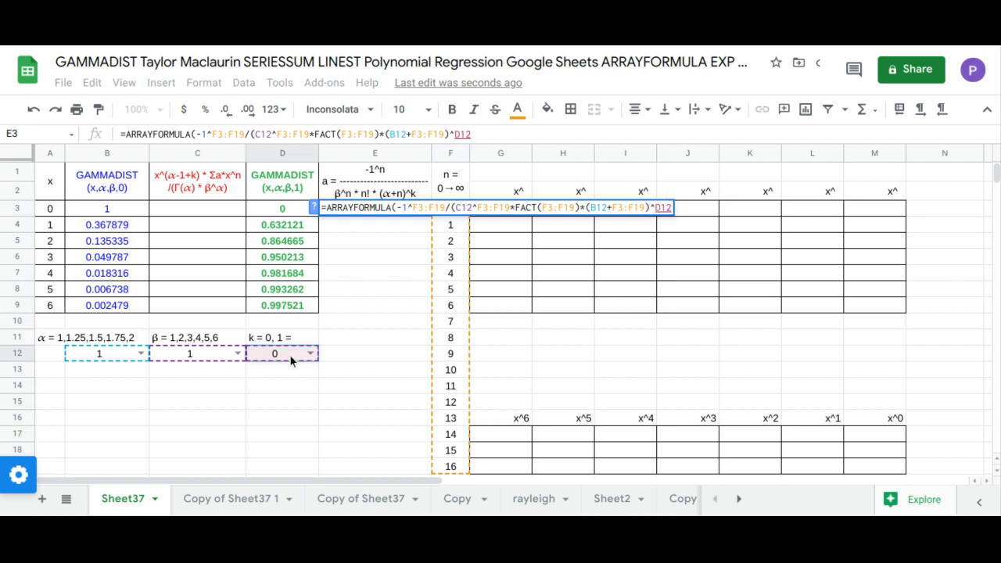
{"action": "type", "text": ")"}
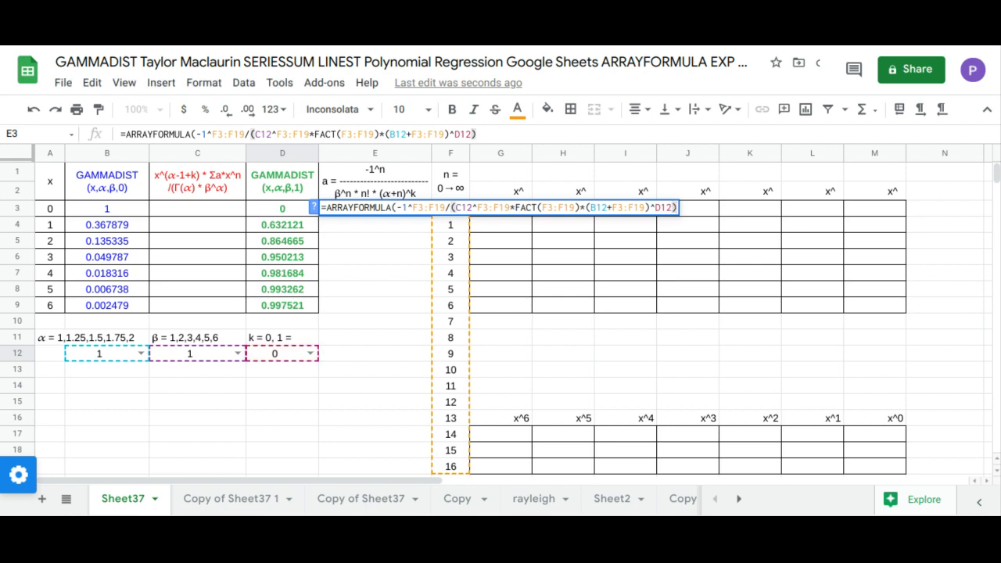
{"action": "key", "text": "Return"}
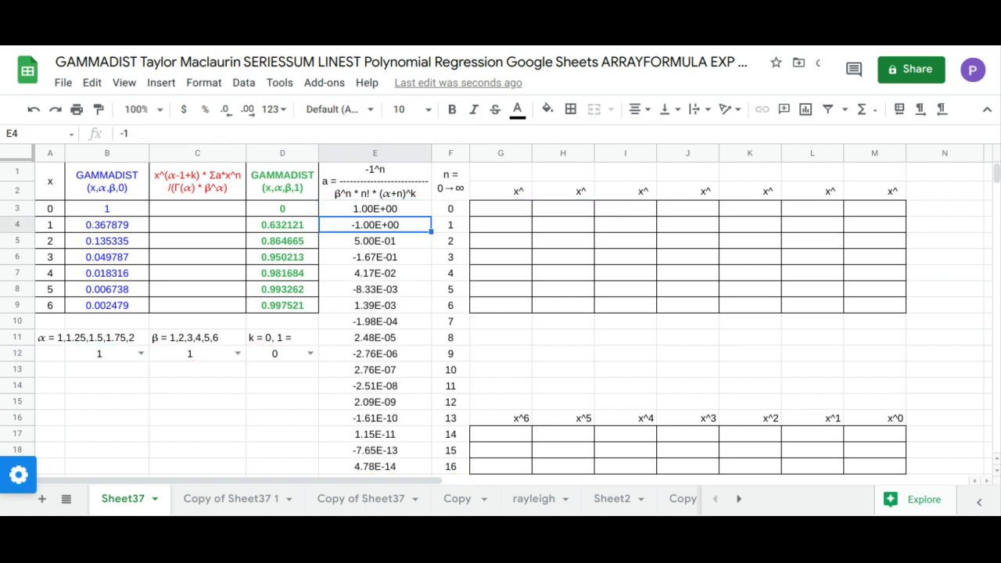
Start the series formula in C3 with the x^(α-1+k) factor, =ARRAYFORMULA(A3:A9^(B12-1+D12)
{"action": "left_click", "coordinate": [179, 212]}
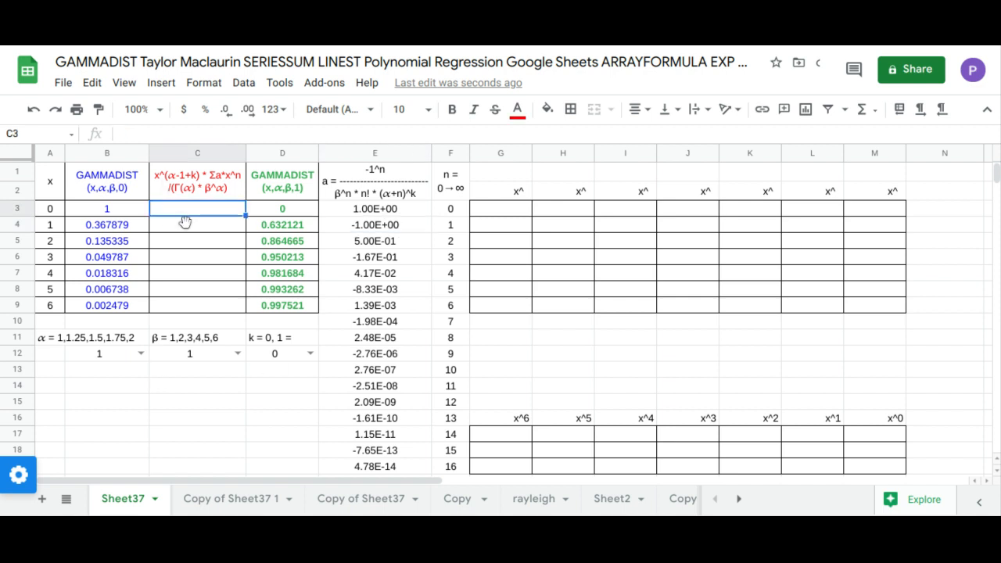
{"action": "type", "text": "="}
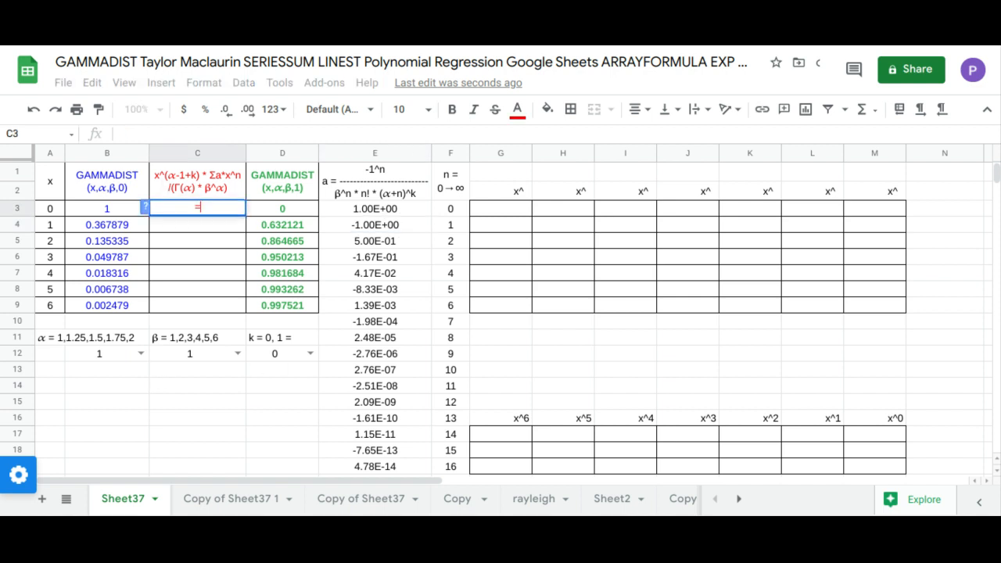
{"action": "type", "text": "arr"}
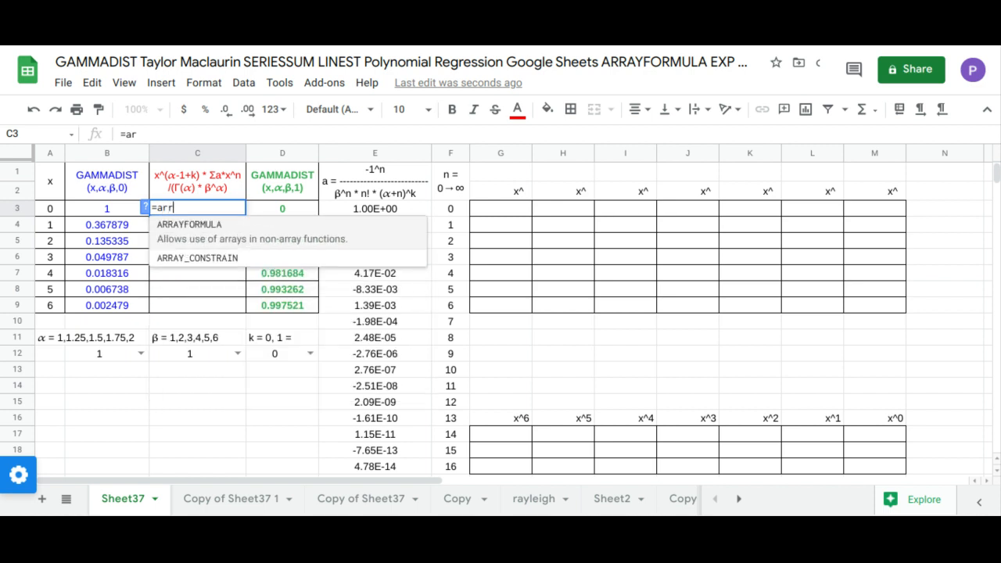
{"action": "key", "text": "Tab"}
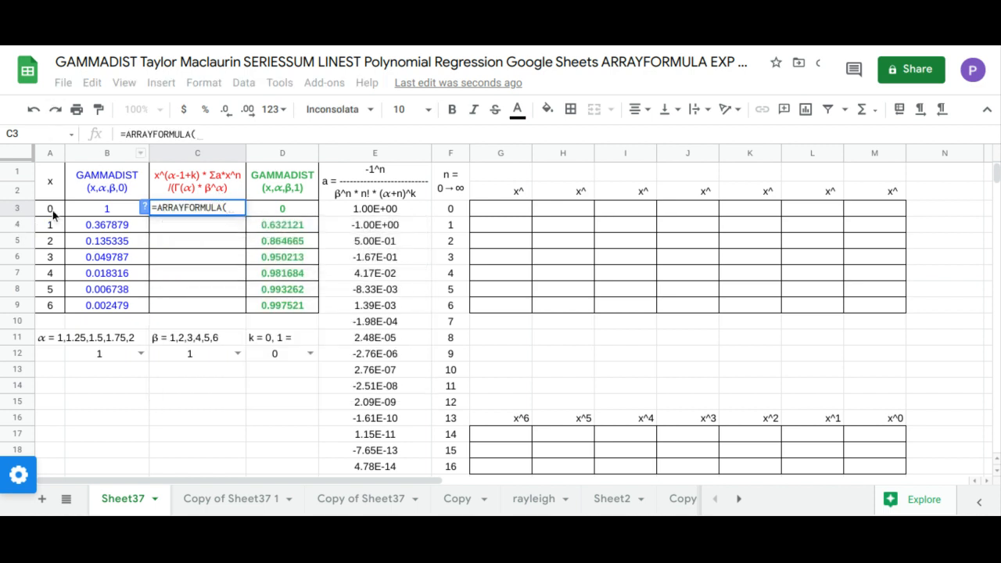
{"action": "left_click_drag", "start_coordinate": [52, 211], "coordinate": [52, 307]}
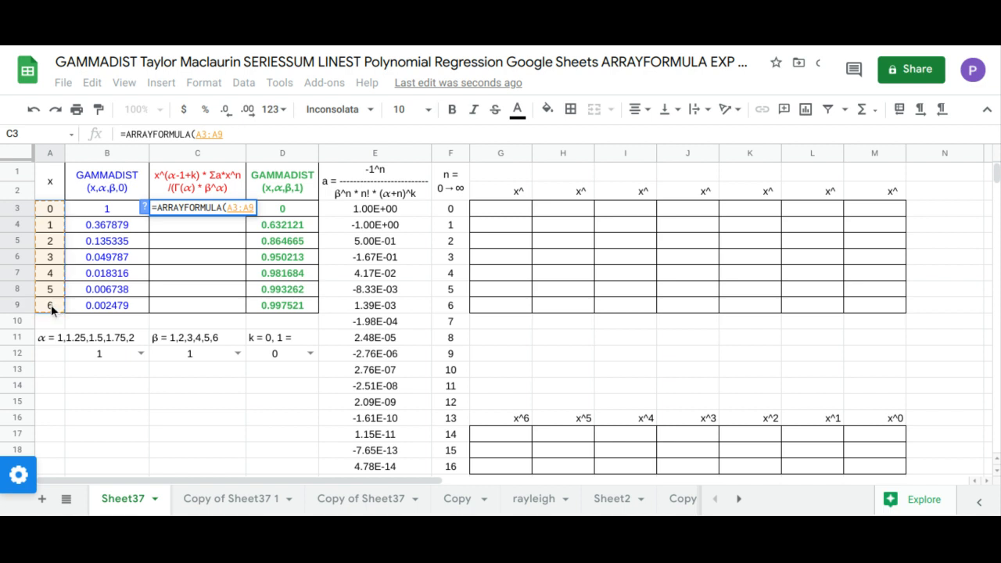
{"action": "type", "text": "^("}
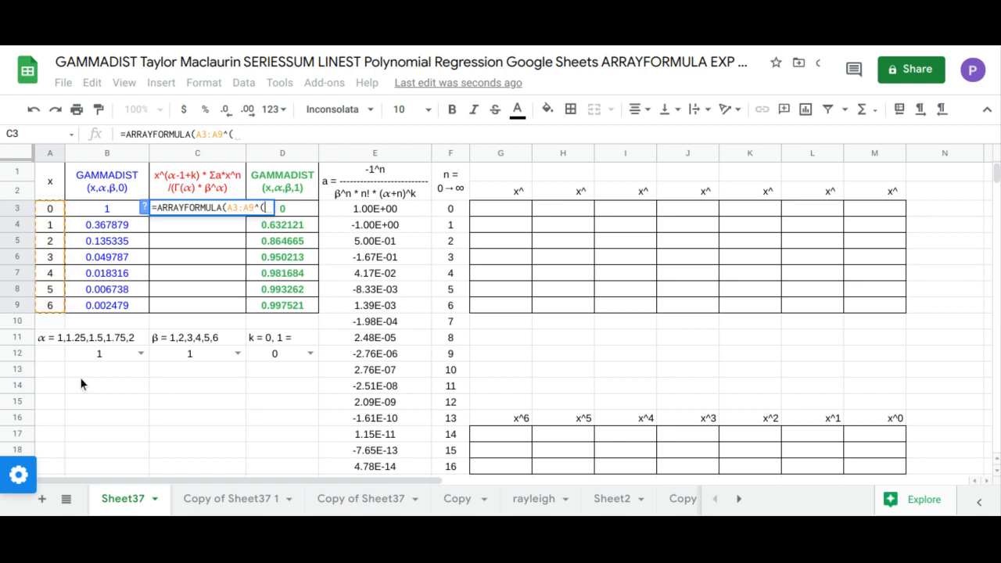
{"action": "left_click", "coordinate": [106, 353]}
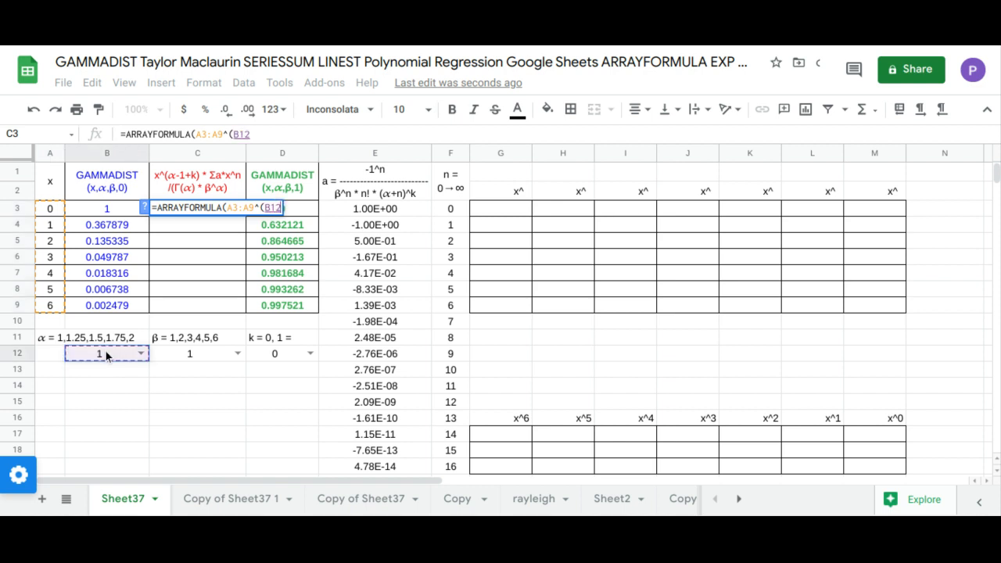
{"action": "type", "text": "-1"}
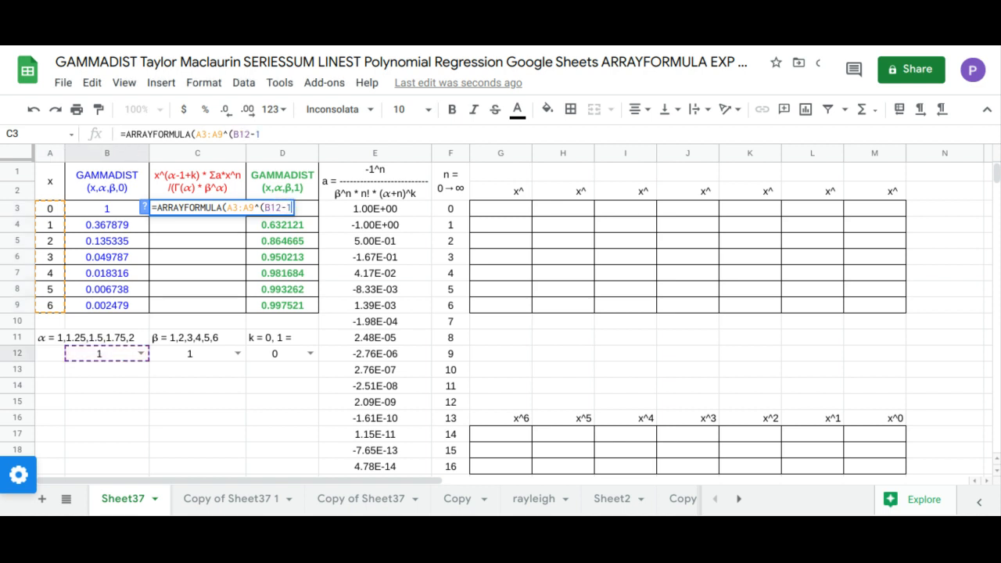
{"action": "type", "text": "+"}
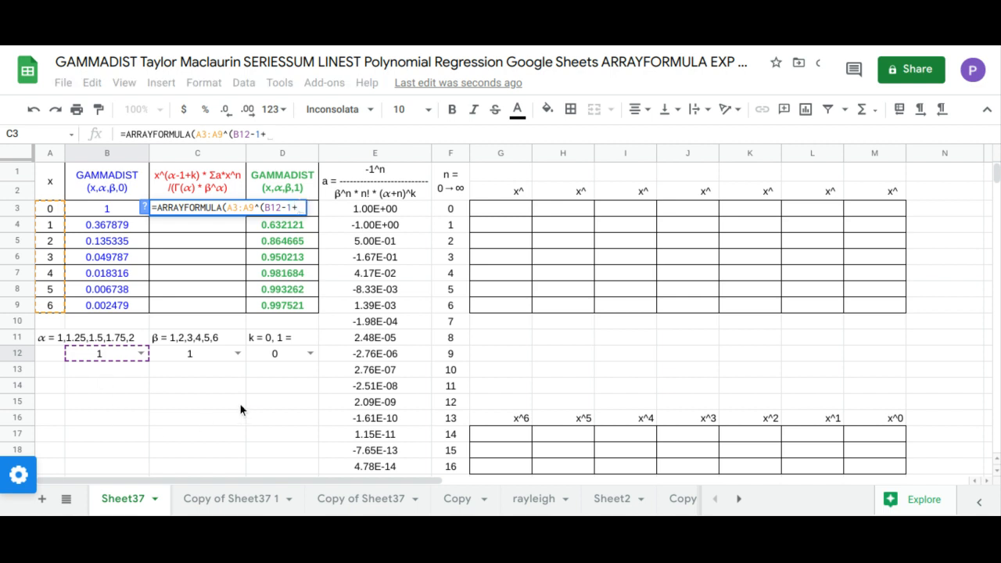
{"action": "left_click", "coordinate": [291, 353]}
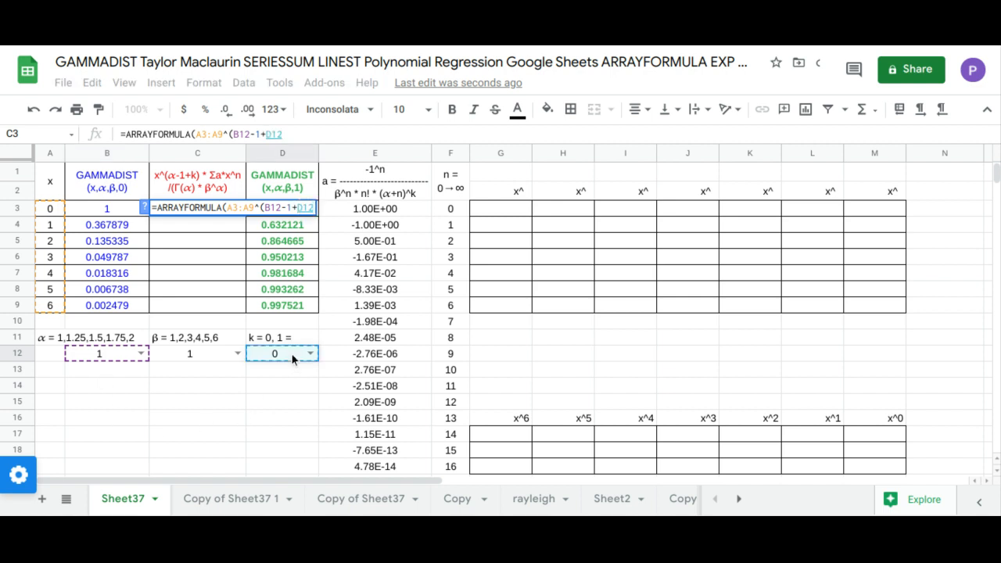
{"action": "type", "text": ")"}
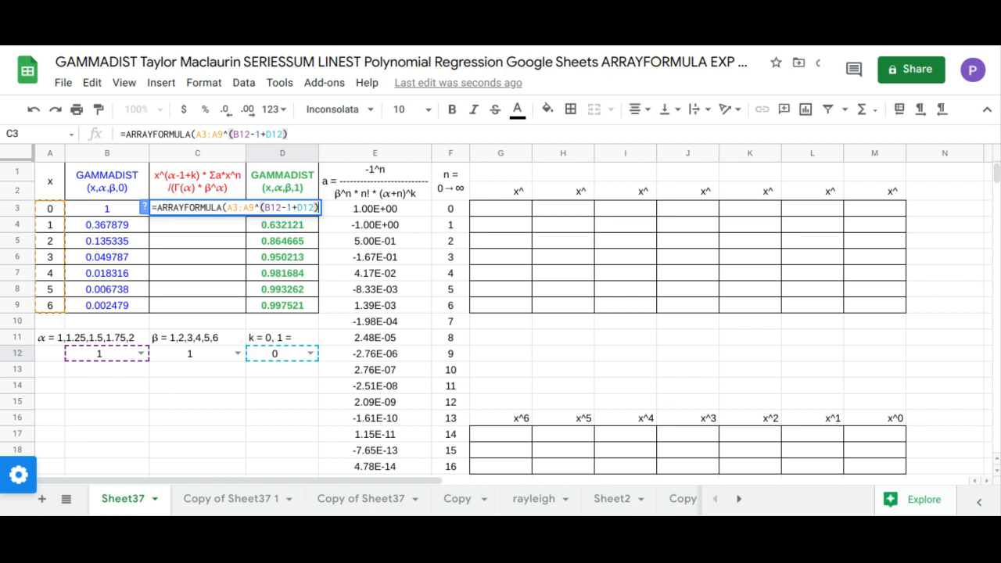
Extend the C3 formula with the power series factor, *SERIESSUM(A3:A9,0,1,E3:E19)
{"action": "type", "text": "*"}
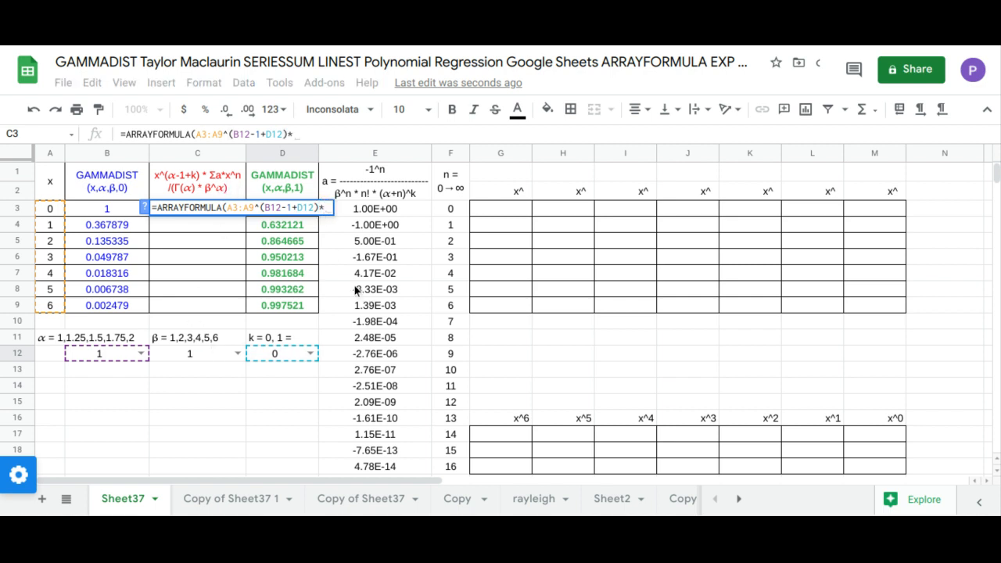
{"action": "type", "text": "SERIESSUM("}
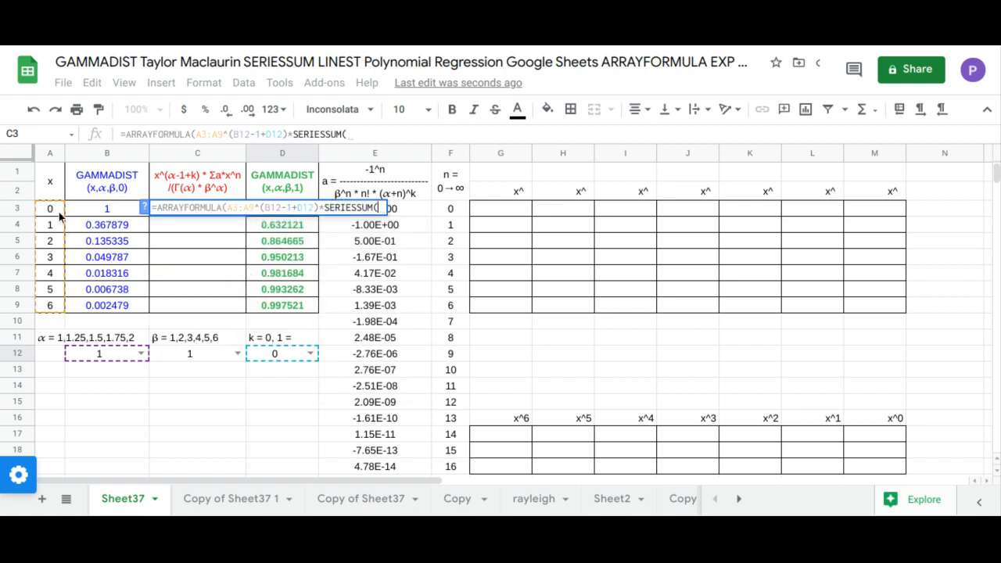
{"action": "left_click_drag", "start_coordinate": [57, 213], "coordinate": [59, 304]}
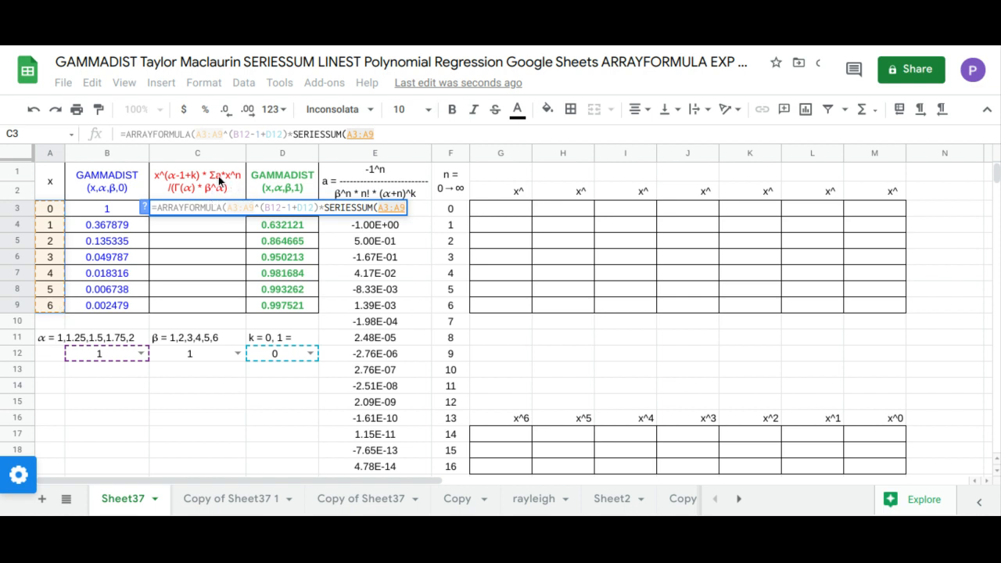
{"action": "type", "text": ","}
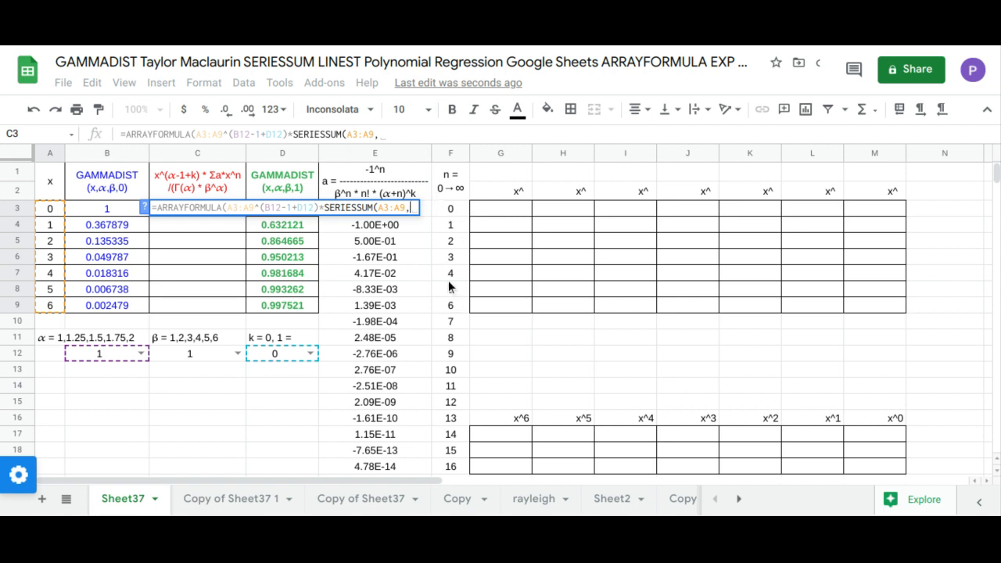
{"action": "type", "text": "0,1"}
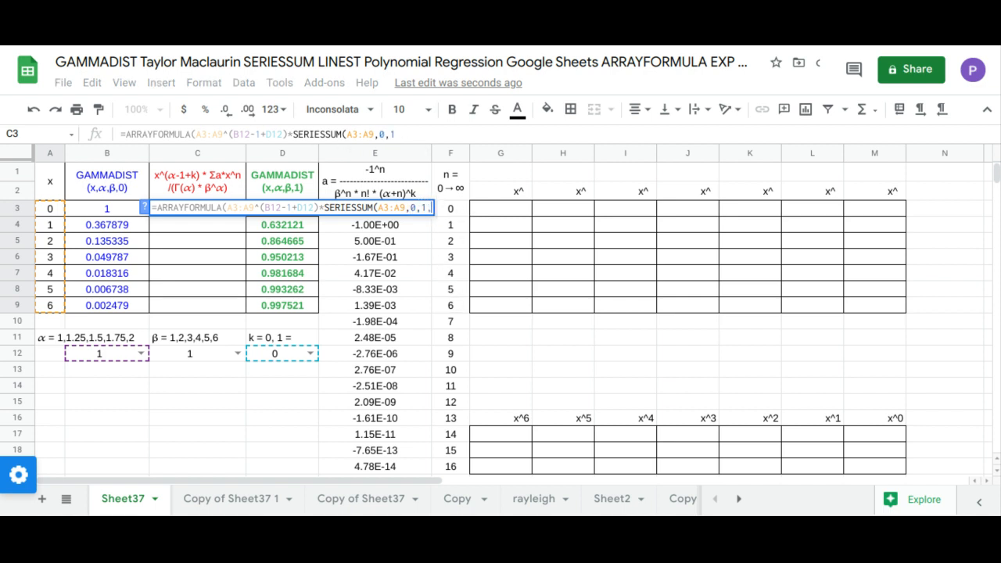
{"action": "type", "text": ","}
{"action": "left_click_drag", "start_coordinate": [391, 467], "coordinate": [374, 222]}
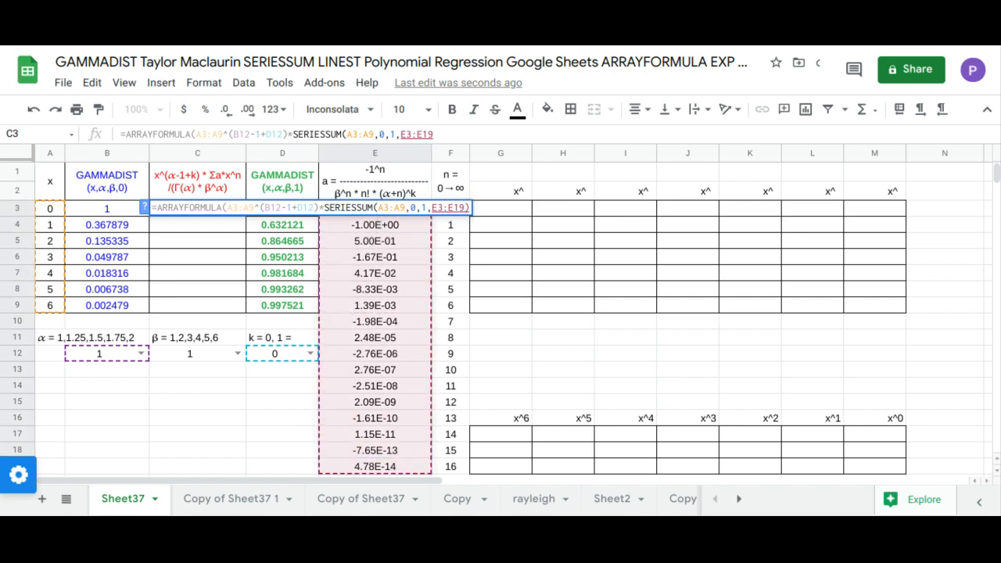
{"action": "type", "text": ")"}
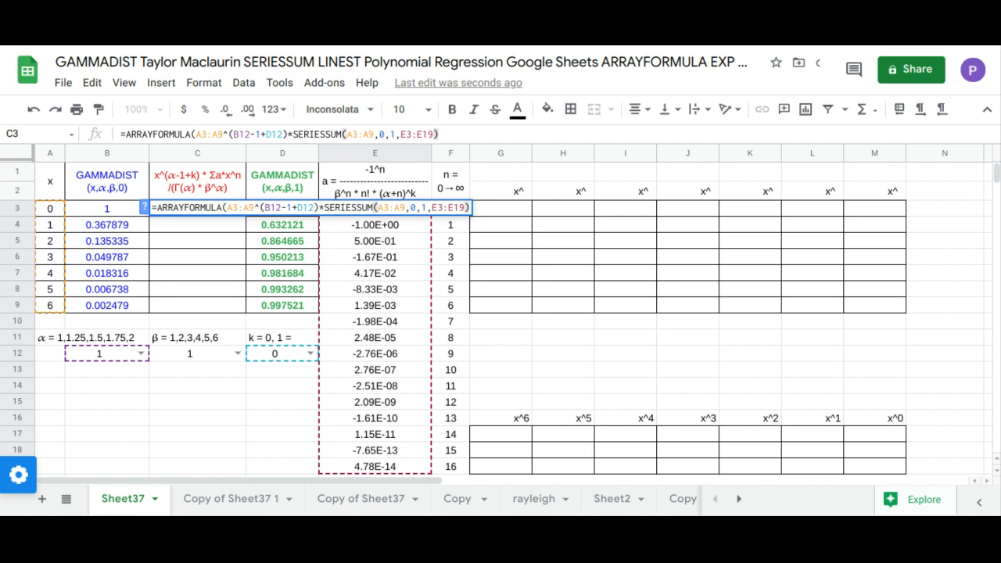
Divide the C3 formula by the Γ(α)·β^α term, /(GAMMA(B12)*C12^B12), and commit the series formula
{"action": "type", "text": "/"}
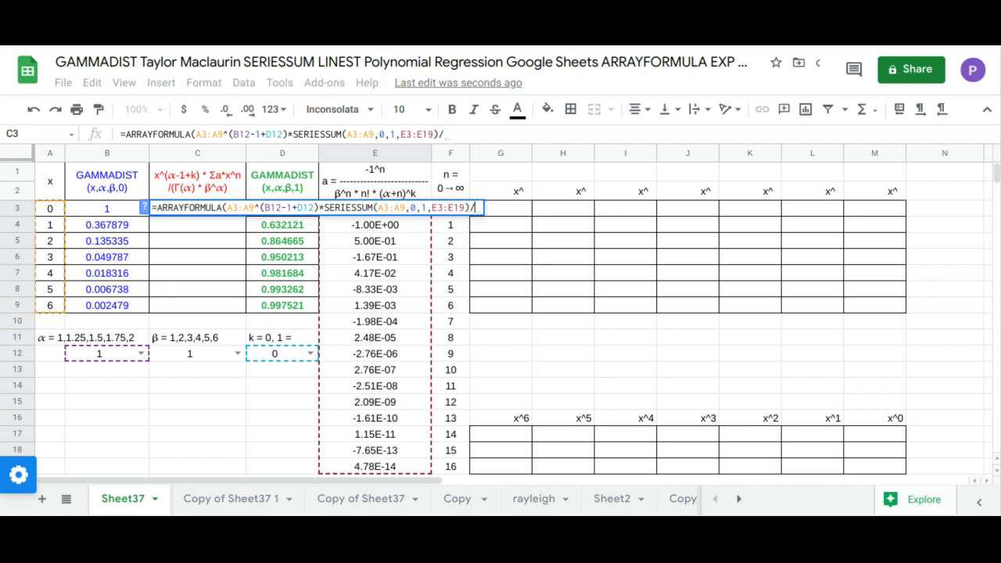
{"action": "type", "text": "("}
{"action": "type", "text": "gamma"}
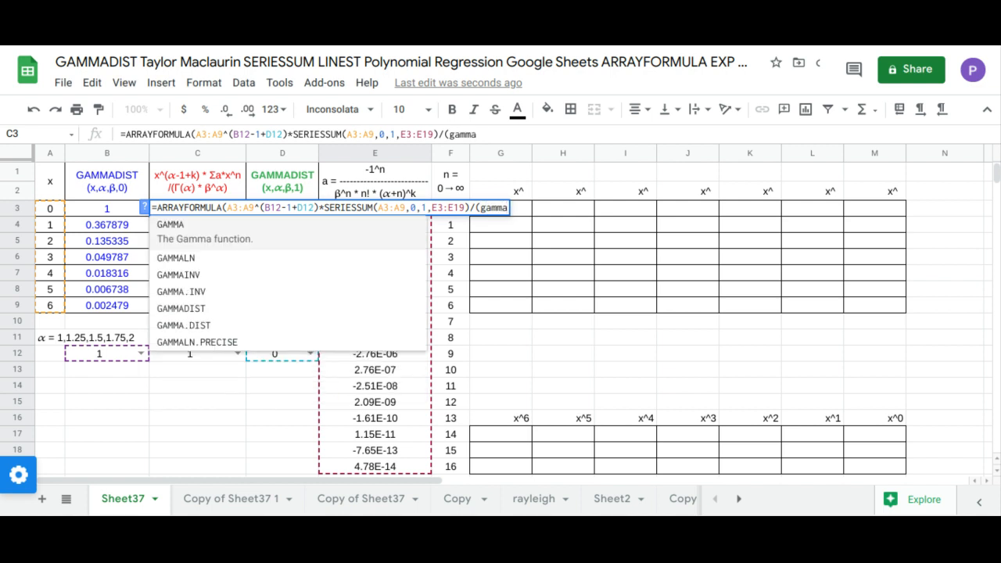
{"action": "left_click", "coordinate": [177, 229]}
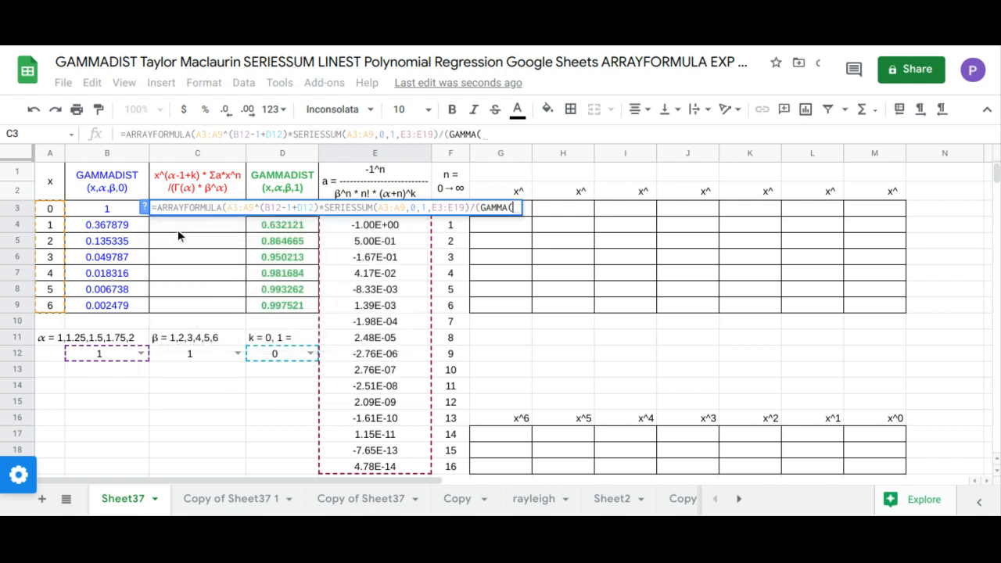
{"action": "left_click", "coordinate": [118, 353]}
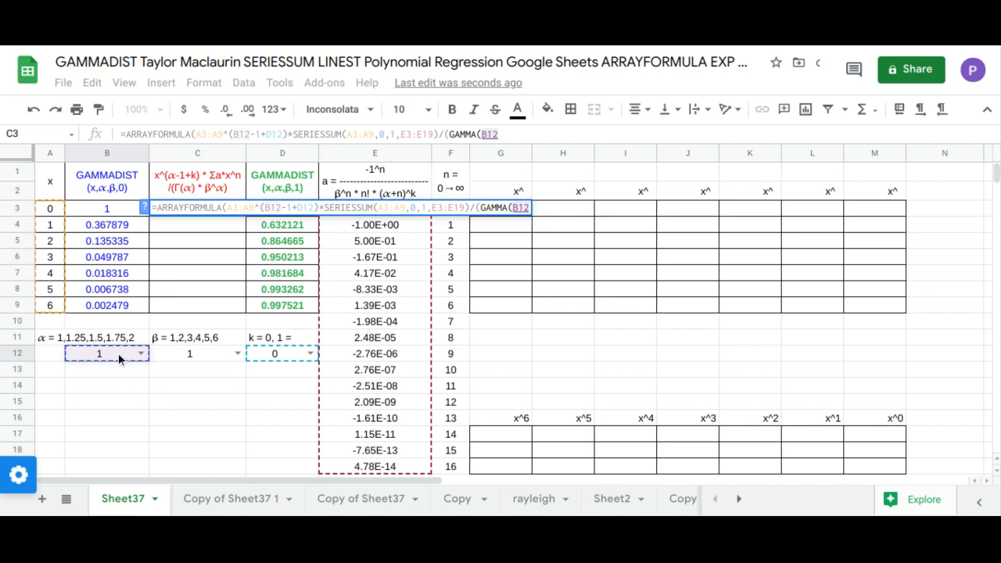
{"action": "type", "text": ")*"}
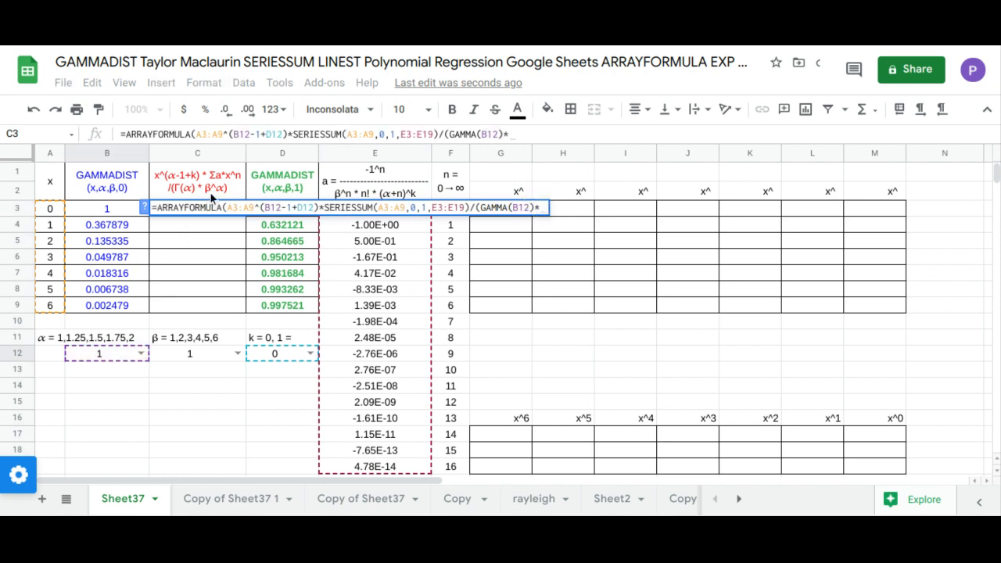
{"action": "left_click", "coordinate": [201, 356]}
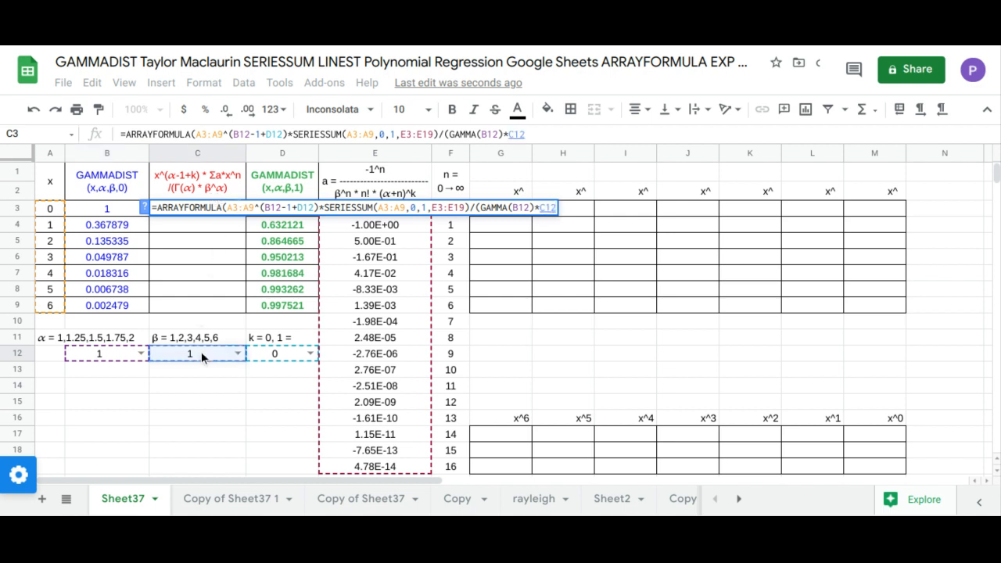
{"action": "type", "text": "^"}
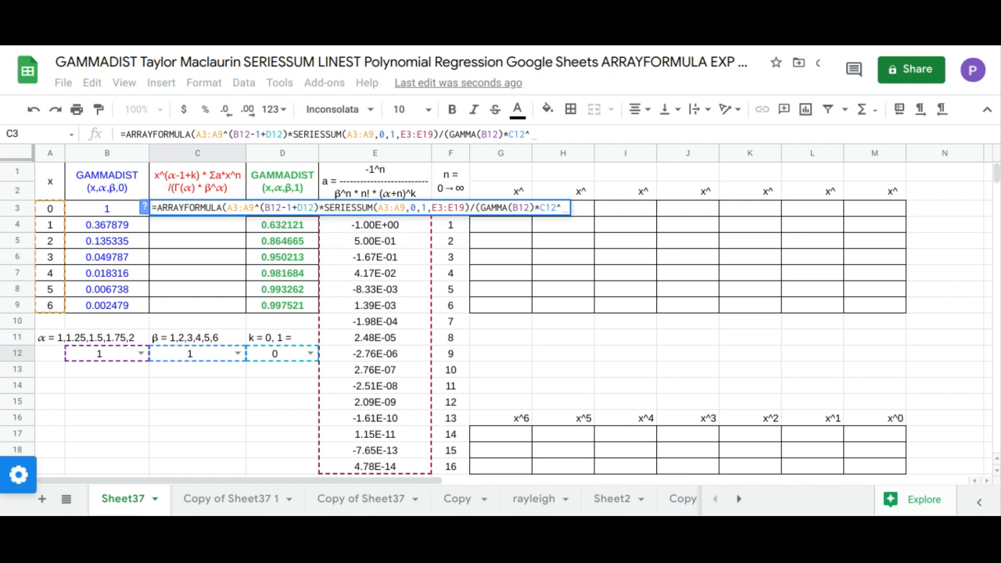
{"action": "left_click", "coordinate": [106, 355]}
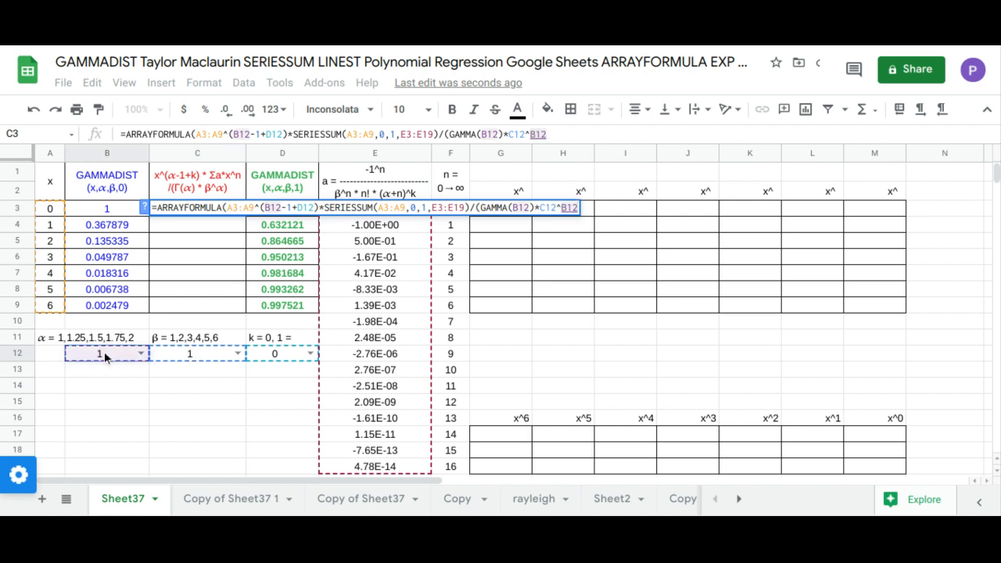
{"action": "type", "text": ")"}
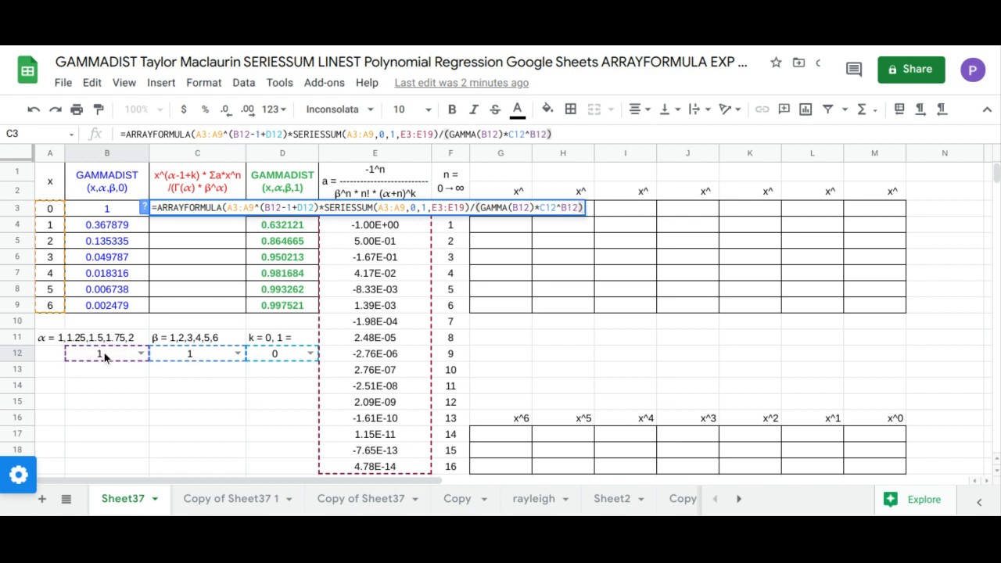
{"action": "key", "text": "Return"}
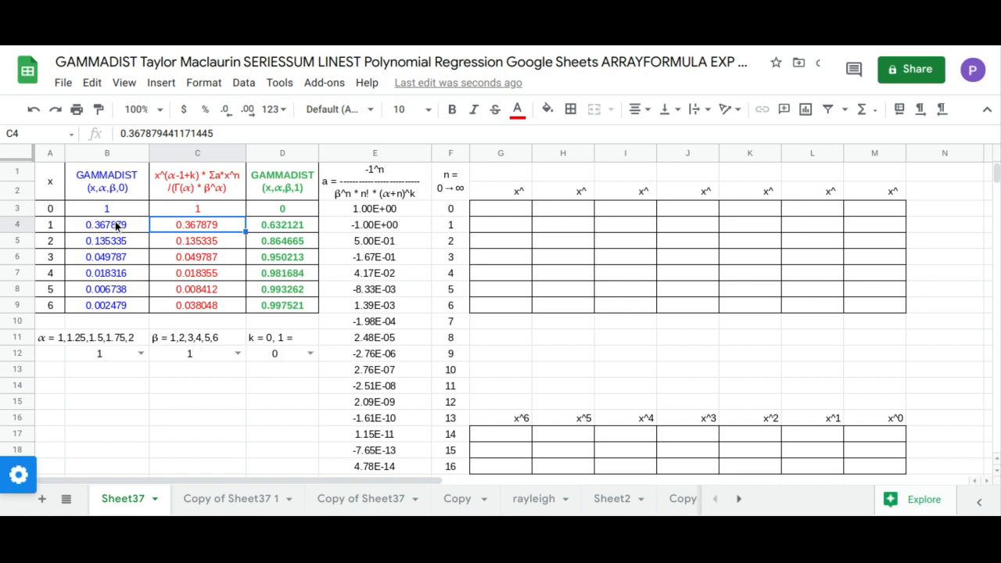
Compare the GAMMADIST (x,α,β,0) values in column B with the series values in column C
{"action": "left_click_drag", "start_coordinate": [118, 182], "coordinate": [209, 309]}
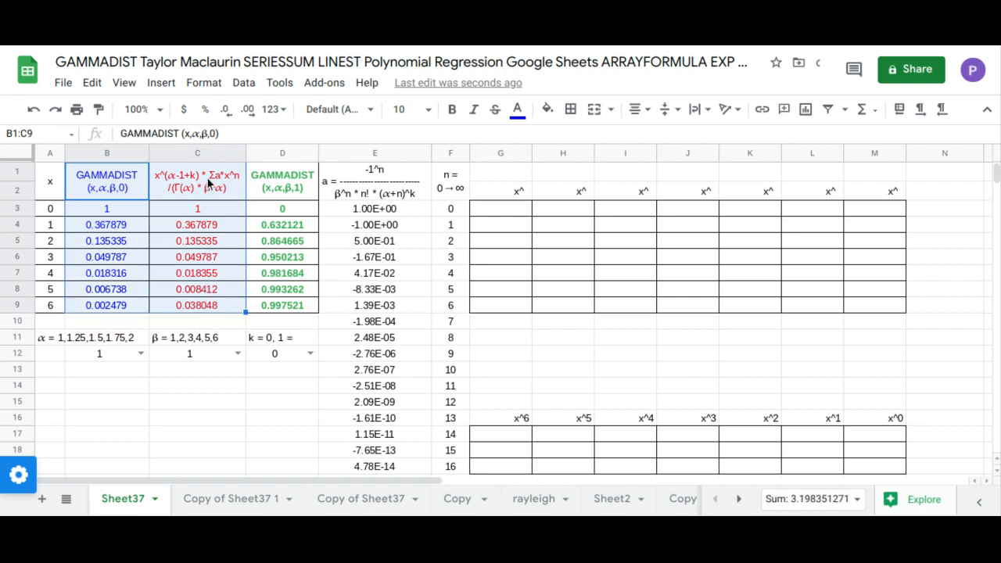
{"action": "left_click_drag", "start_coordinate": [208, 178], "coordinate": [213, 305]}
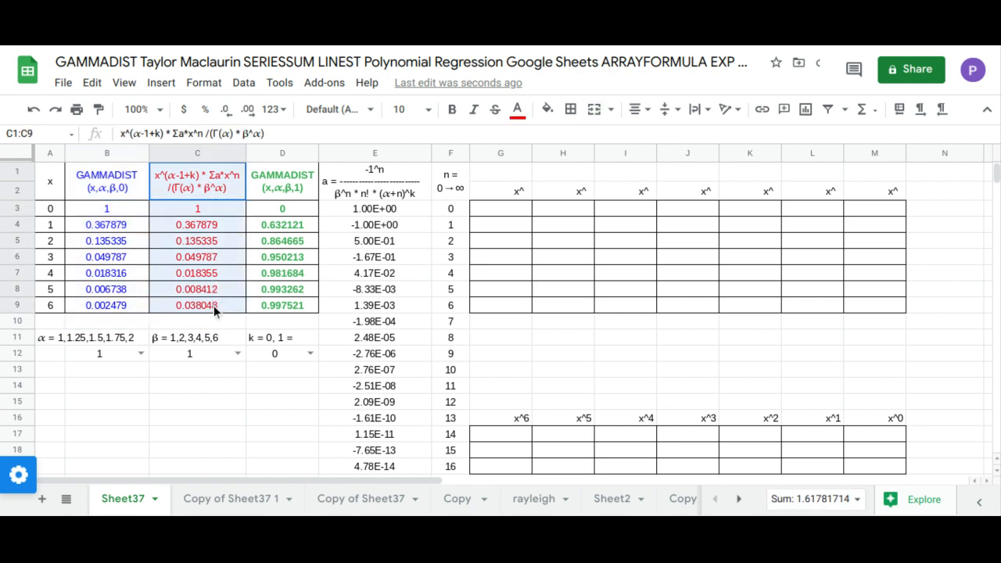
{"action": "left_click", "coordinate": [121, 306], "text": "shift"}
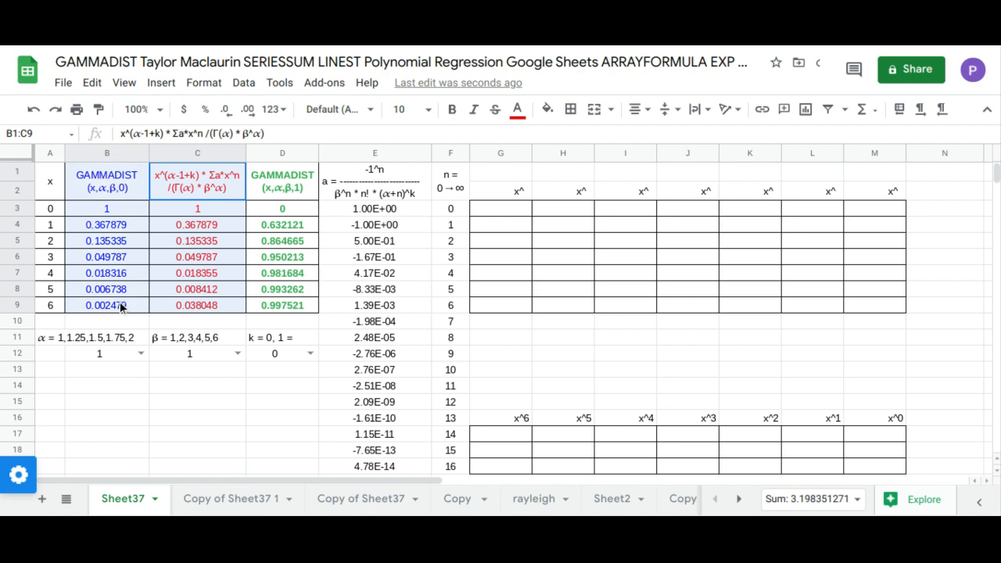
Set the k dropdown in D12 to 1 and compare the series column with the cumulative GAMMADIST (x,α,β,1) column
{"action": "left_click", "coordinate": [310, 354]}
{"action": "left_click", "coordinate": [292, 390]}
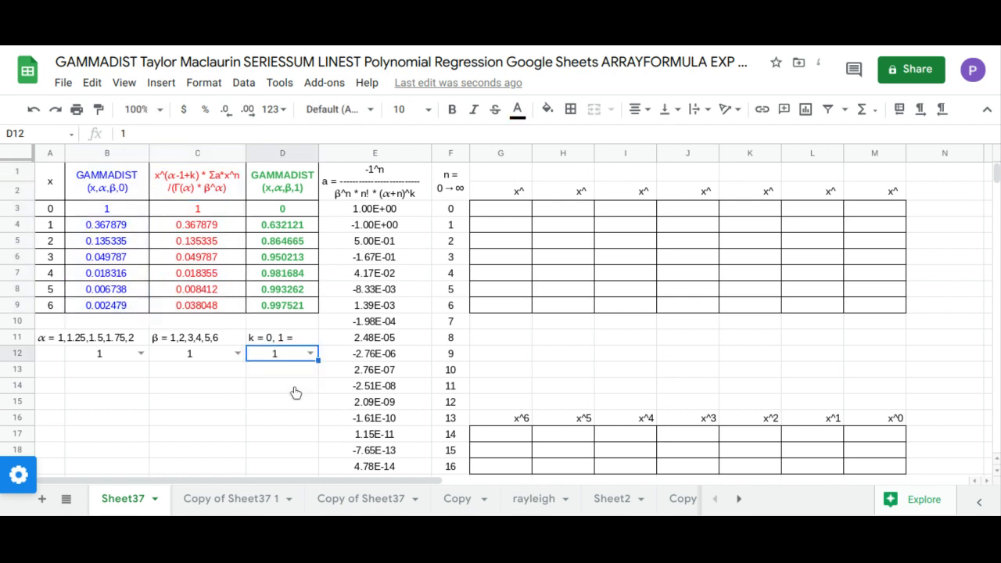
{"action": "left_click_drag", "start_coordinate": [213, 183], "coordinate": [287, 307]}
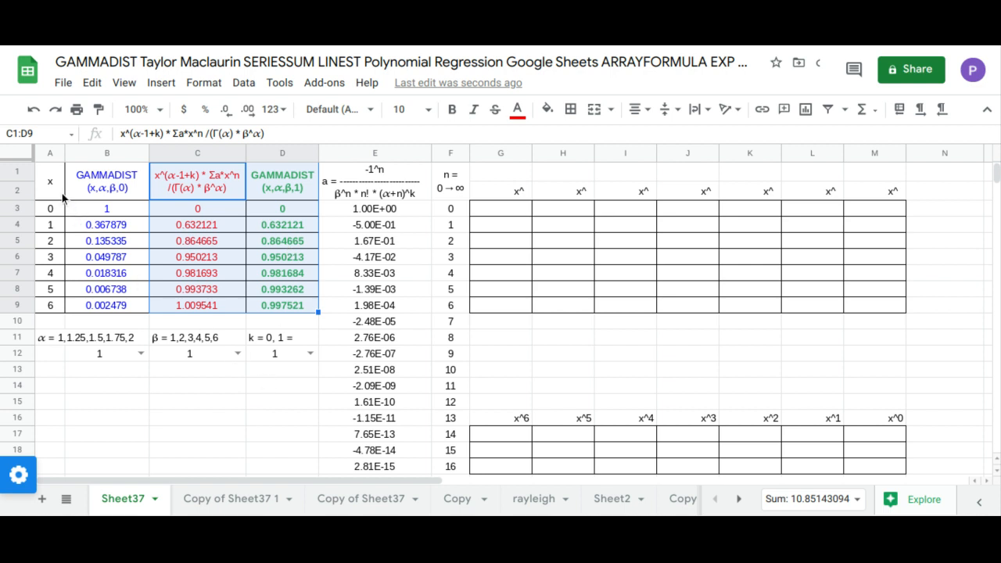
Insert a chart from the x, GAMMADIST and series data in A1:D9
{"action": "left_click_drag", "start_coordinate": [62, 196], "coordinate": [279, 313]}
{"action": "left_click", "coordinate": [170, 83]}
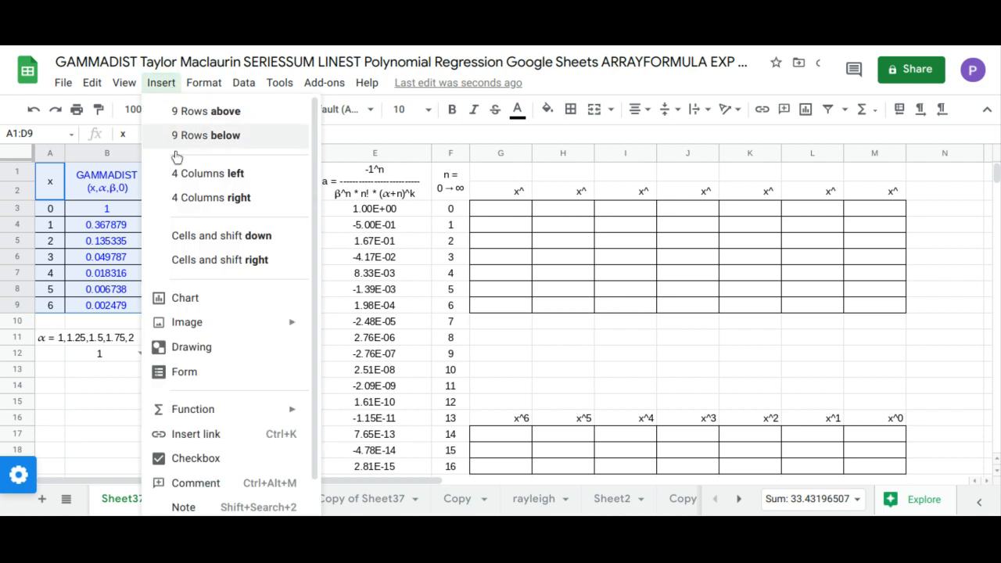
{"action": "left_click", "coordinate": [200, 299]}
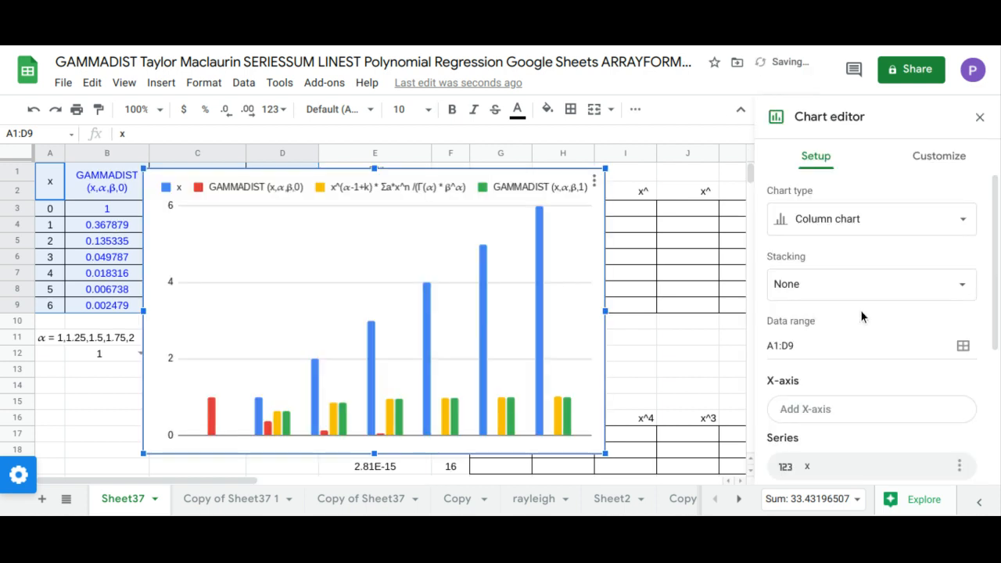
Change the chart type to a scatter chart and use row 1 as headers
{"action": "left_click", "coordinate": [855, 226]}
{"action": "scroll", "coordinate": [849, 332], "scroll_direction": "down", "scroll_amount": 5}
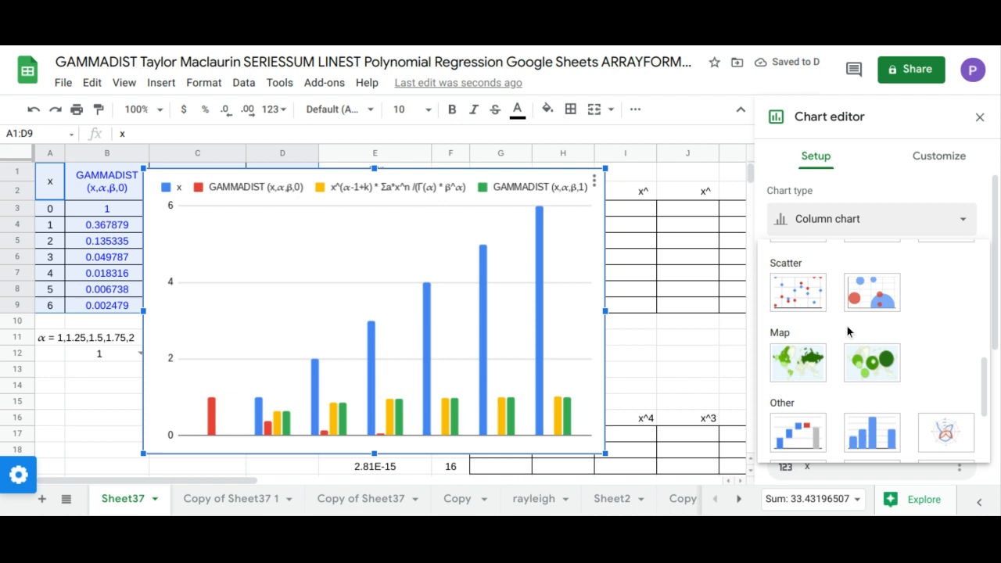
{"action": "left_click", "coordinate": [815, 288]}
{"action": "scroll", "coordinate": [816, 289], "scroll_direction": "down", "scroll_amount": 3}
{"action": "scroll", "coordinate": [816, 294], "scroll_direction": "down", "scroll_amount": 1}
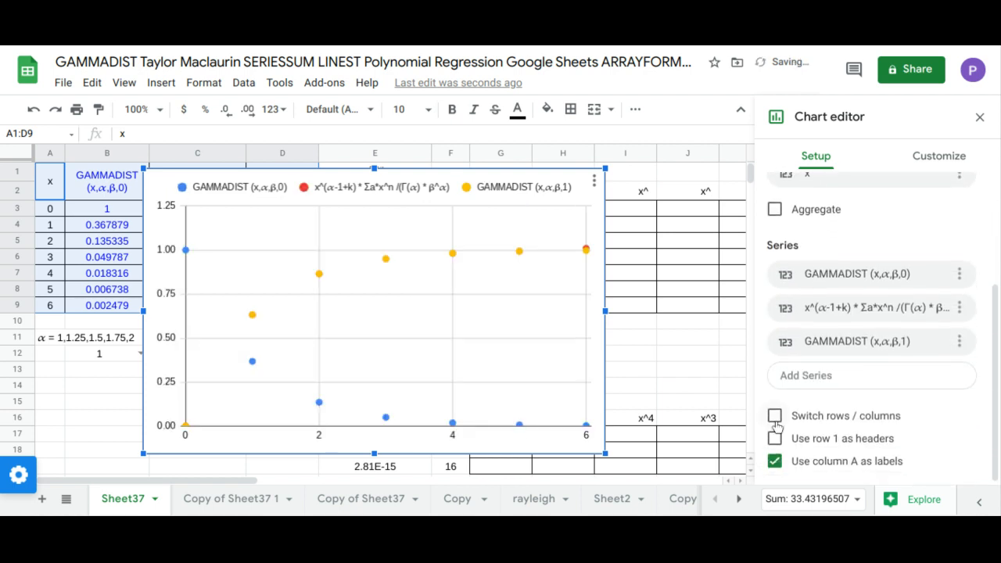
{"action": "left_click", "coordinate": [774, 438]}
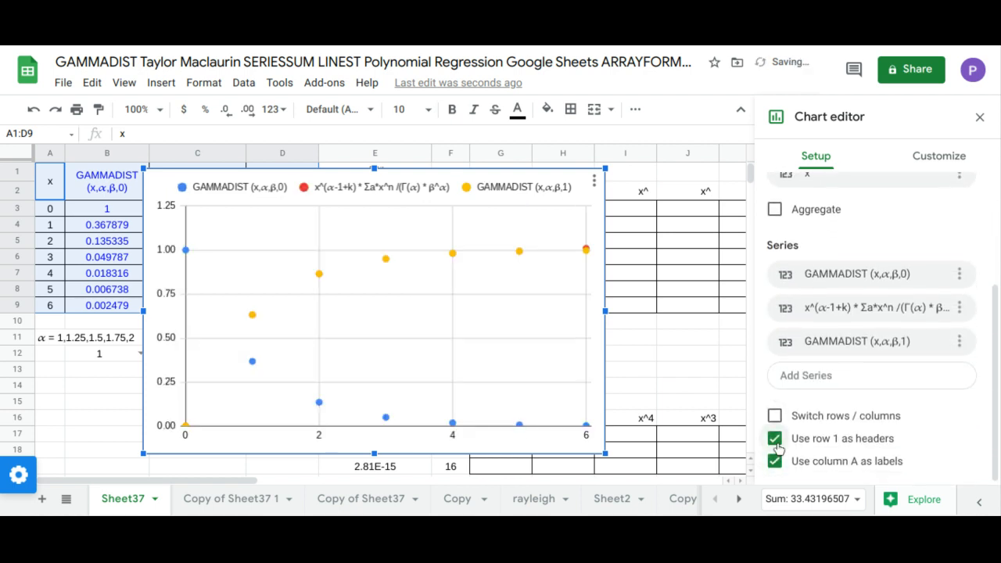
Add a trendline to all series of the scatter chart and set its type to Polynomial
{"action": "left_click", "coordinate": [934, 155]}
{"action": "left_click", "coordinate": [823, 271]}
{"action": "scroll", "coordinate": [826, 273], "scroll_direction": "down", "scroll_amount": 3}
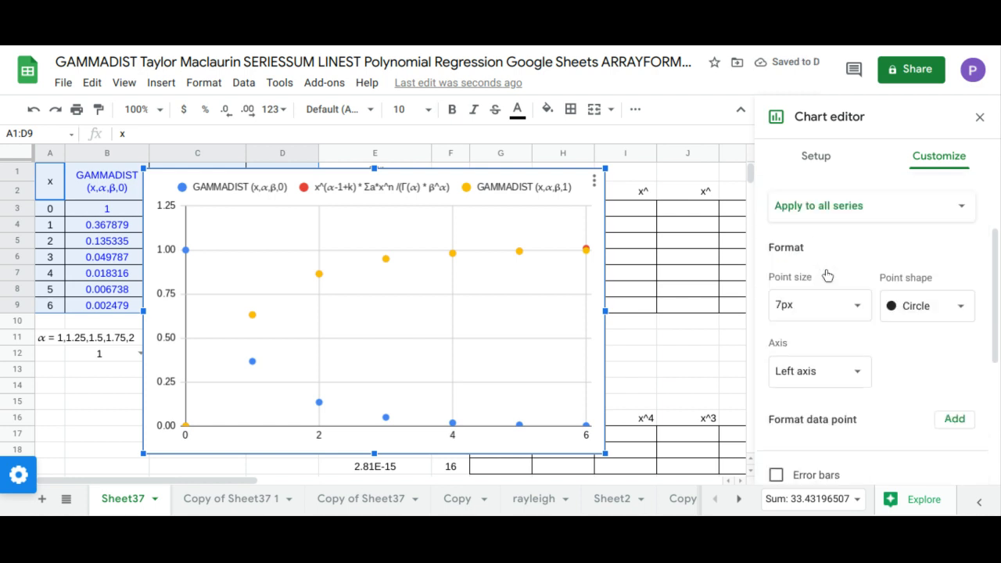
{"action": "left_click", "coordinate": [801, 423]}
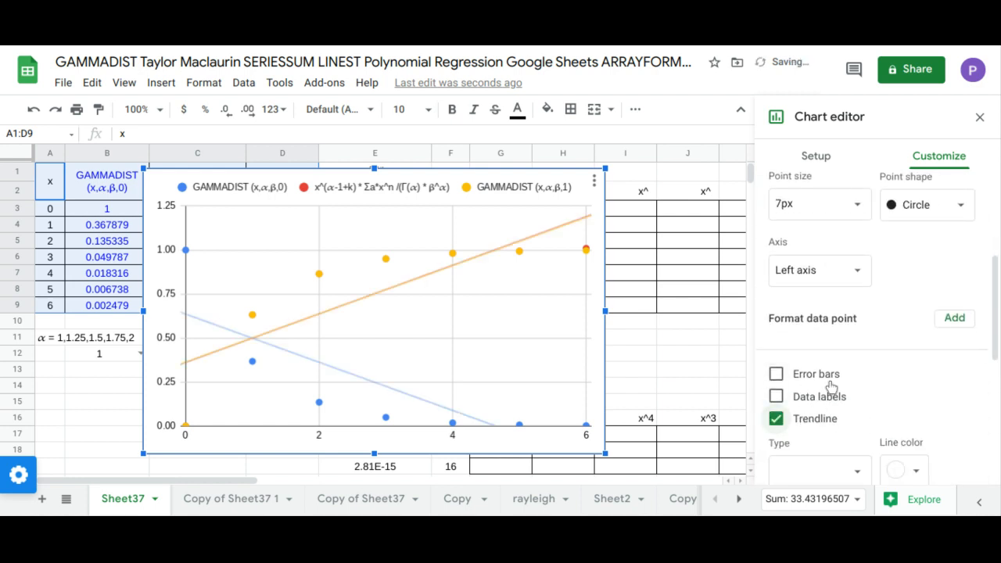
{"action": "scroll", "coordinate": [852, 360], "scroll_direction": "down", "scroll_amount": 2}
{"action": "left_click", "coordinate": [849, 333]}
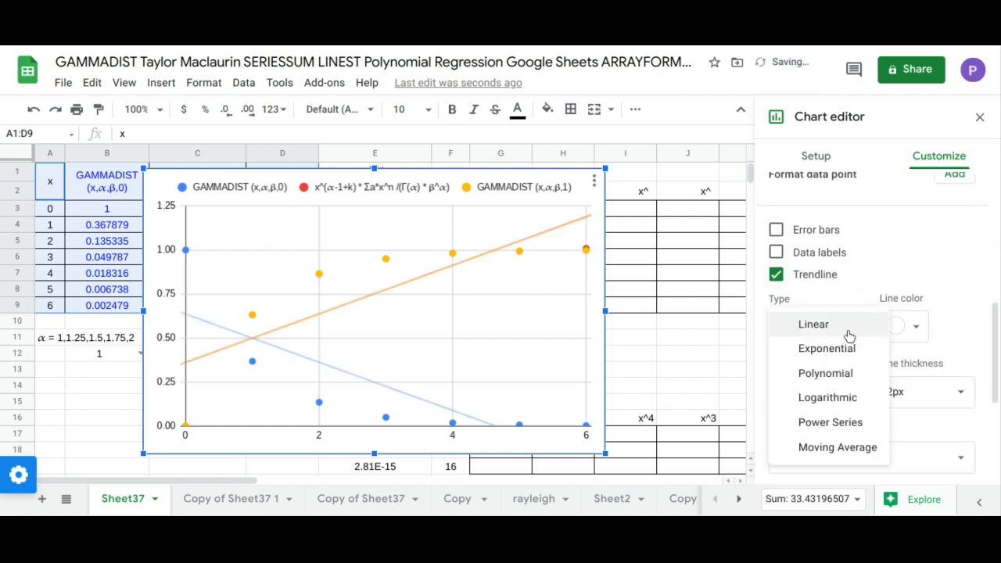
{"action": "left_click", "coordinate": [836, 376]}
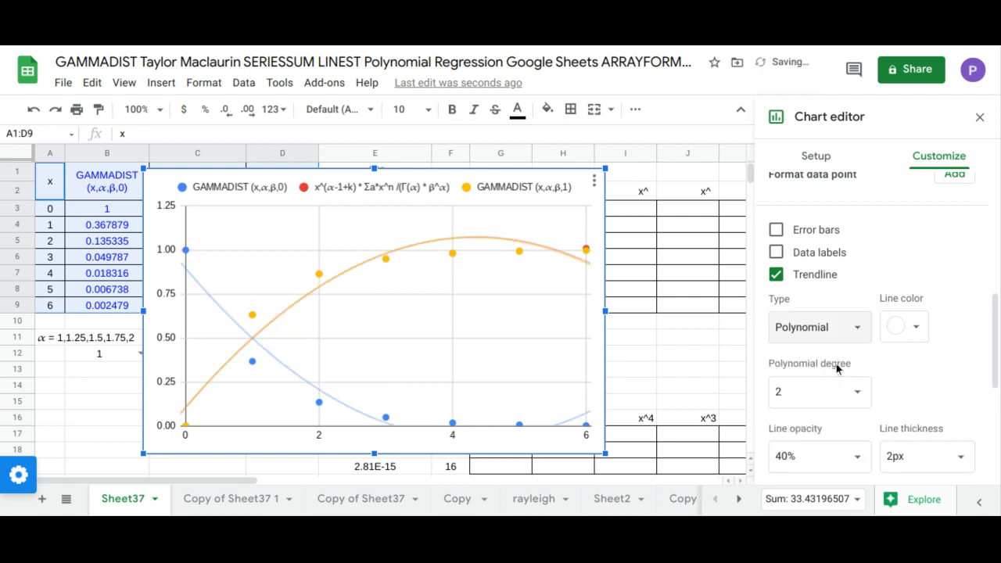
Set the trendlines' polynomial degree to 6 and their label to Use Equation
{"action": "scroll", "coordinate": [849, 339], "scroll_direction": "down", "scroll_amount": 1}
{"action": "left_click", "coordinate": [856, 349]}
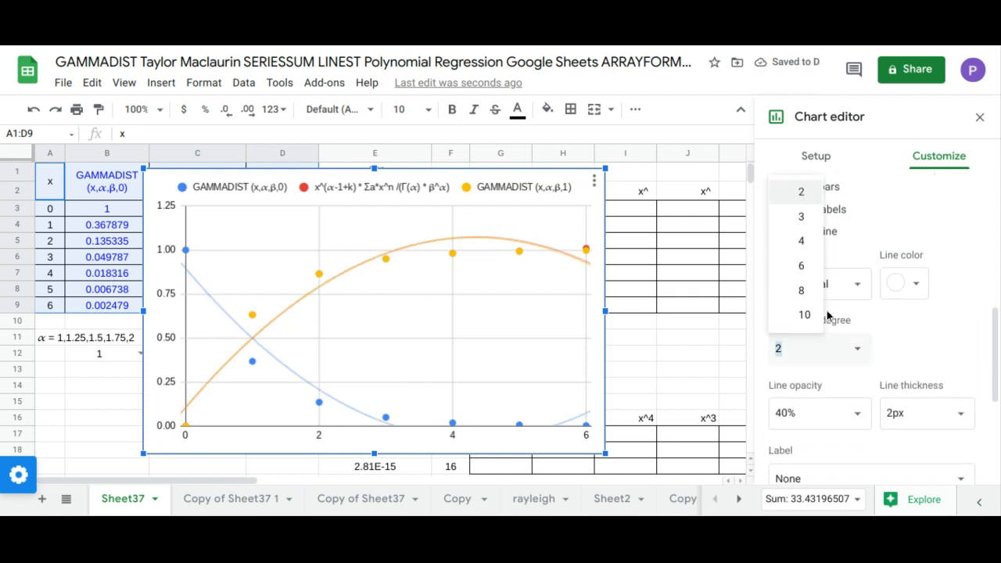
{"action": "left_click", "coordinate": [806, 268]}
{"action": "scroll", "coordinate": [891, 348], "scroll_direction": "down", "scroll_amount": 1}
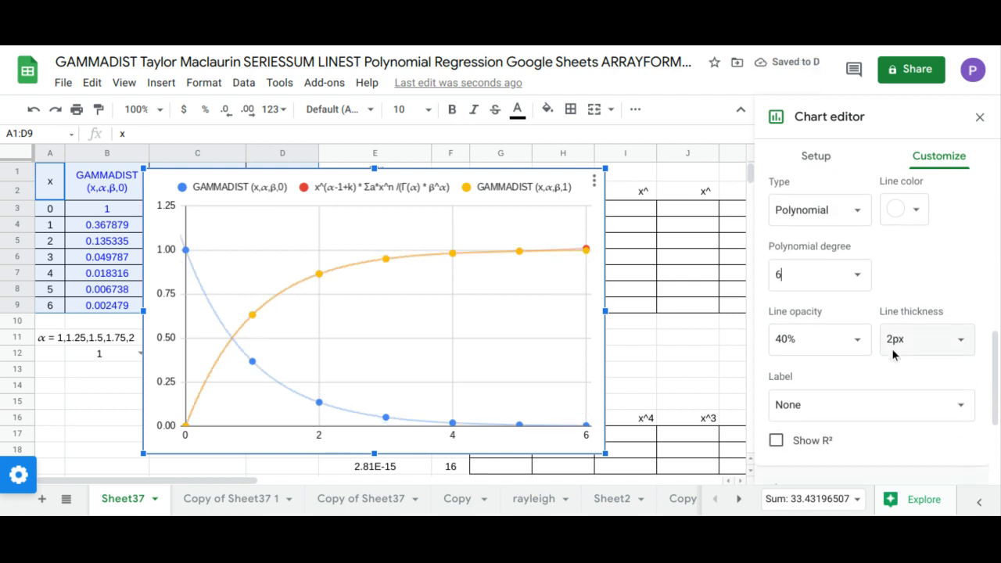
{"action": "left_click", "coordinate": [886, 415]}
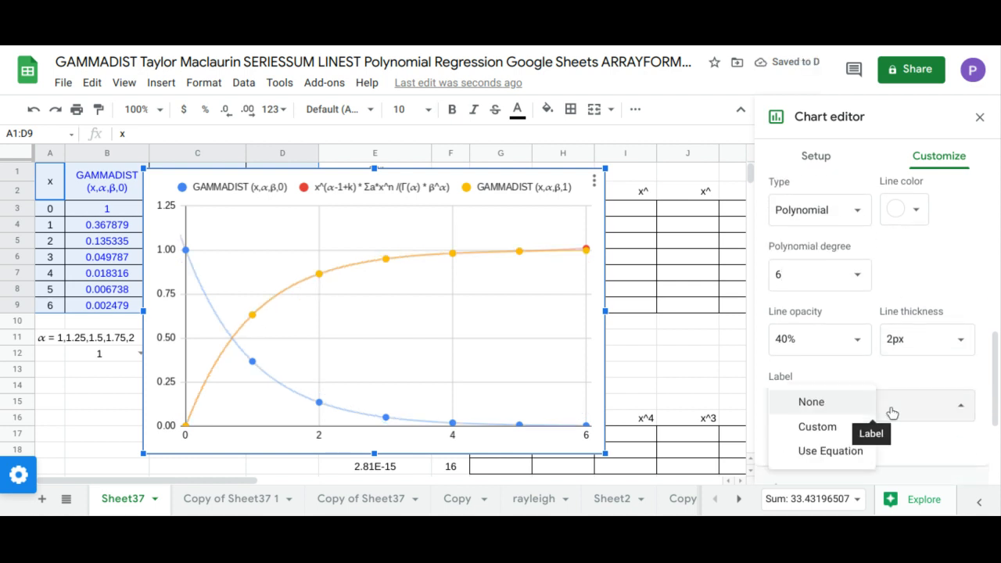
{"action": "left_click", "coordinate": [861, 451]}
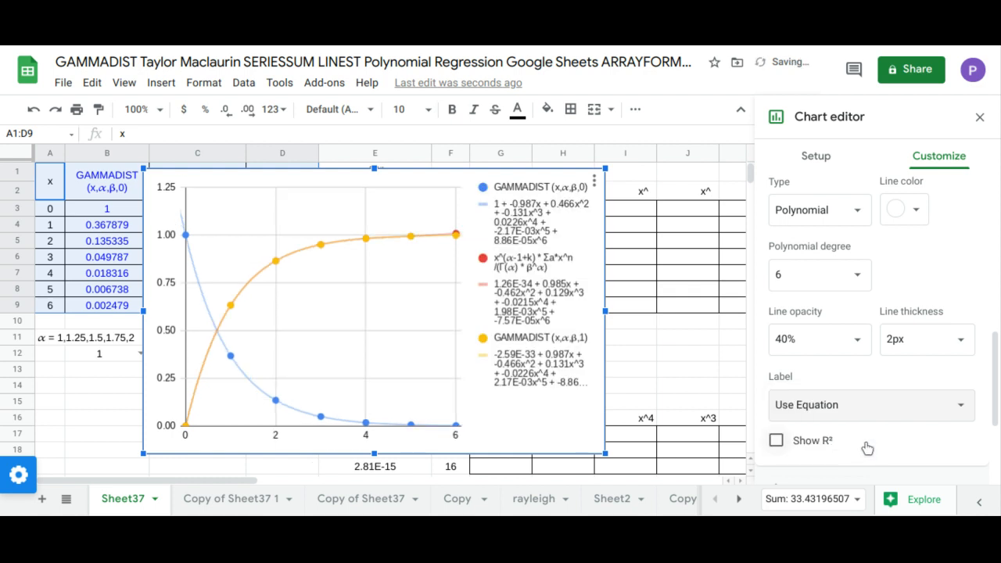
Set the chart legend's position to Left
{"action": "scroll", "coordinate": [952, 391], "scroll_direction": "down", "scroll_amount": 1}
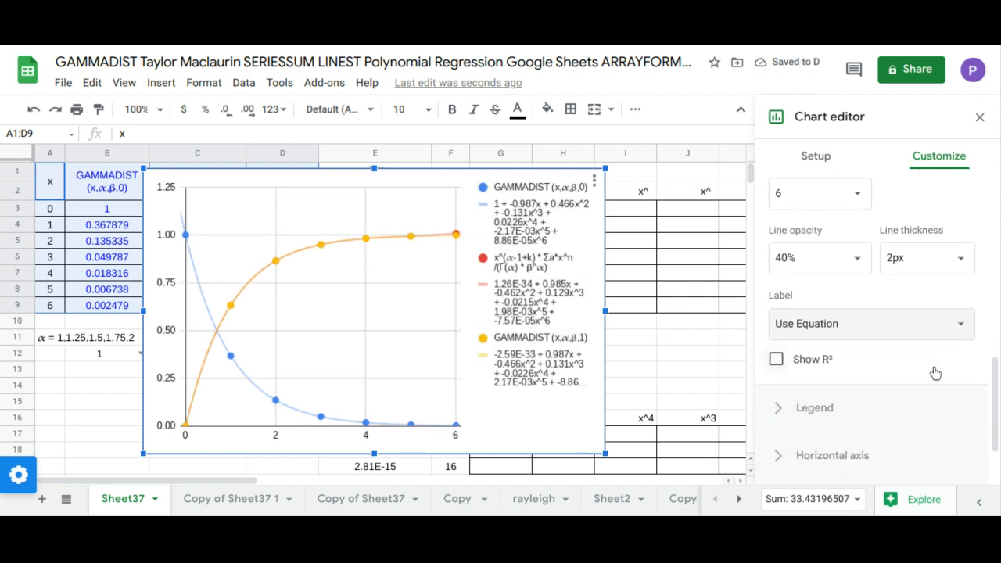
{"action": "left_click", "coordinate": [841, 415]}
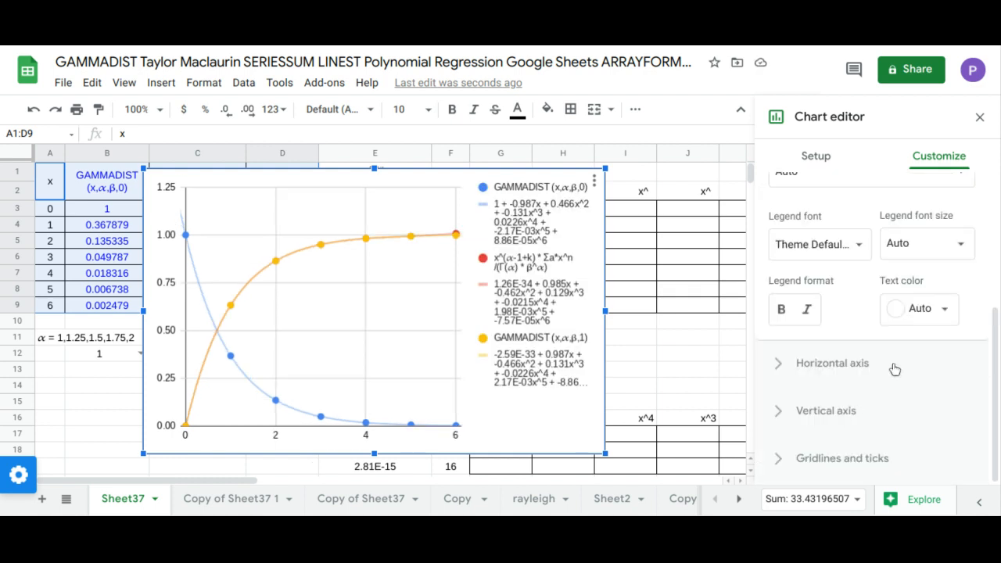
{"action": "scroll", "coordinate": [895, 367], "scroll_direction": "up", "scroll_amount": 1}
{"action": "scroll", "coordinate": [895, 364], "scroll_direction": "up", "scroll_amount": 1}
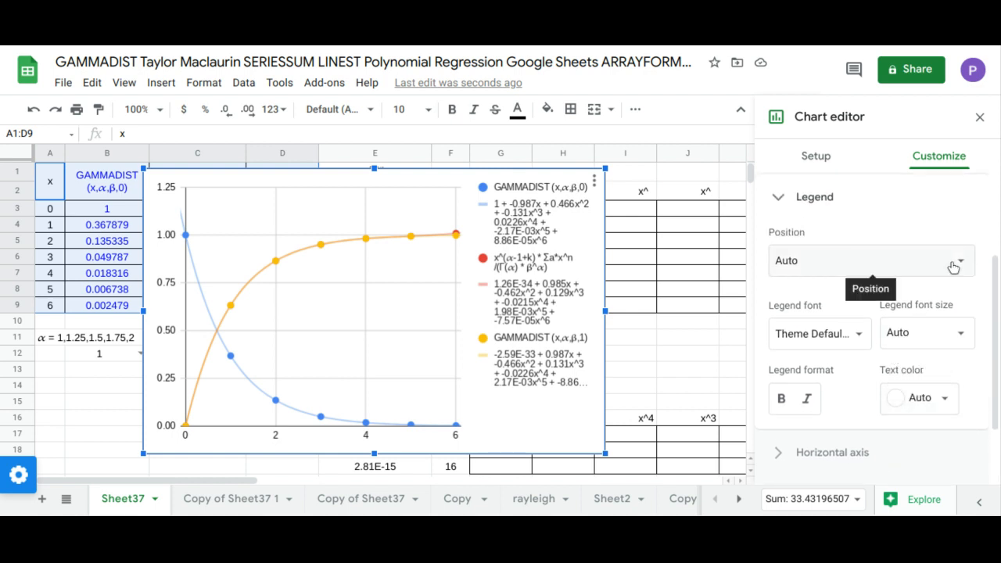
{"action": "left_click", "coordinate": [952, 264]}
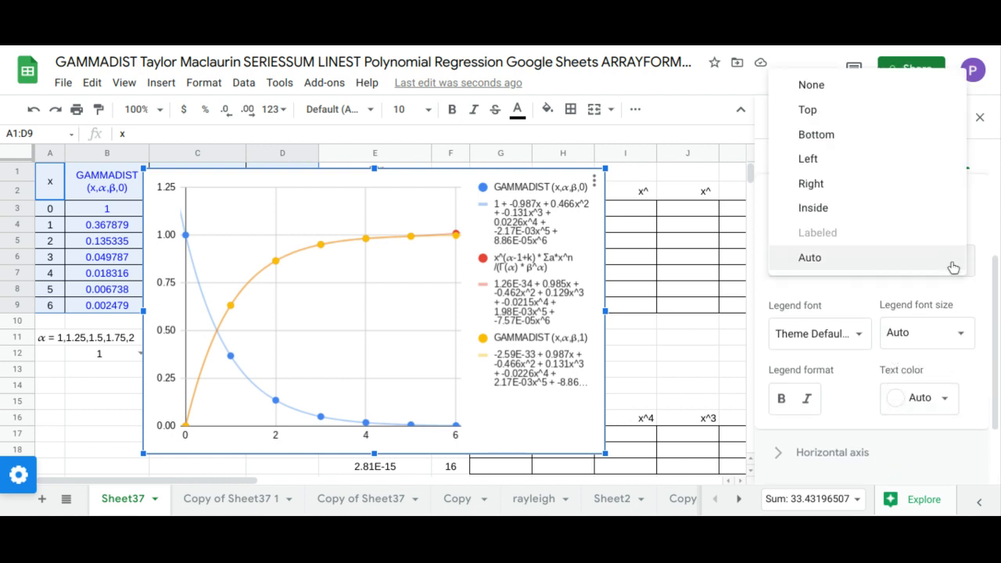
{"action": "left_click", "coordinate": [846, 165]}
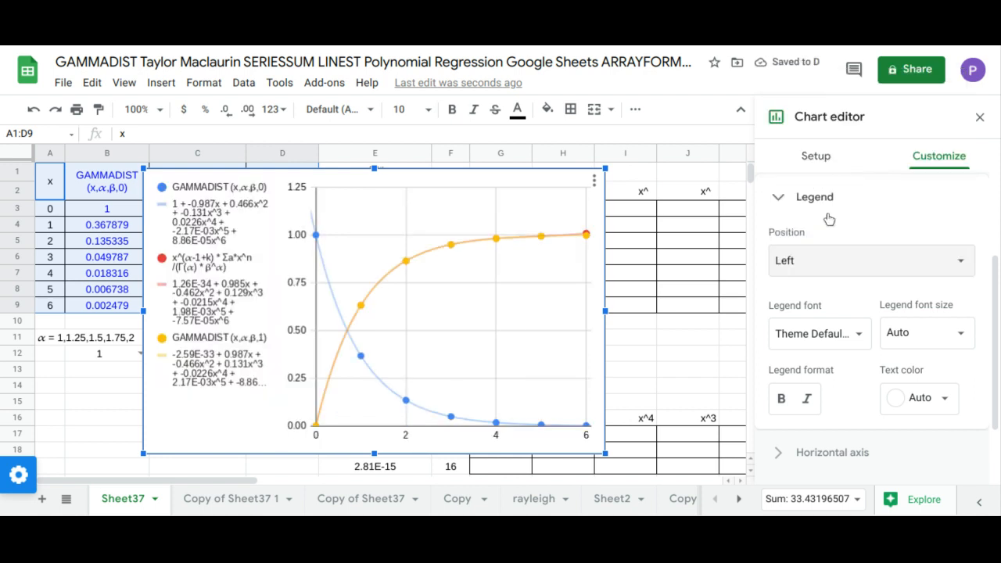
Set the point size of all series in the scatter chart to 14px
{"action": "scroll", "coordinate": [830, 254], "scroll_direction": "up", "scroll_amount": 3}
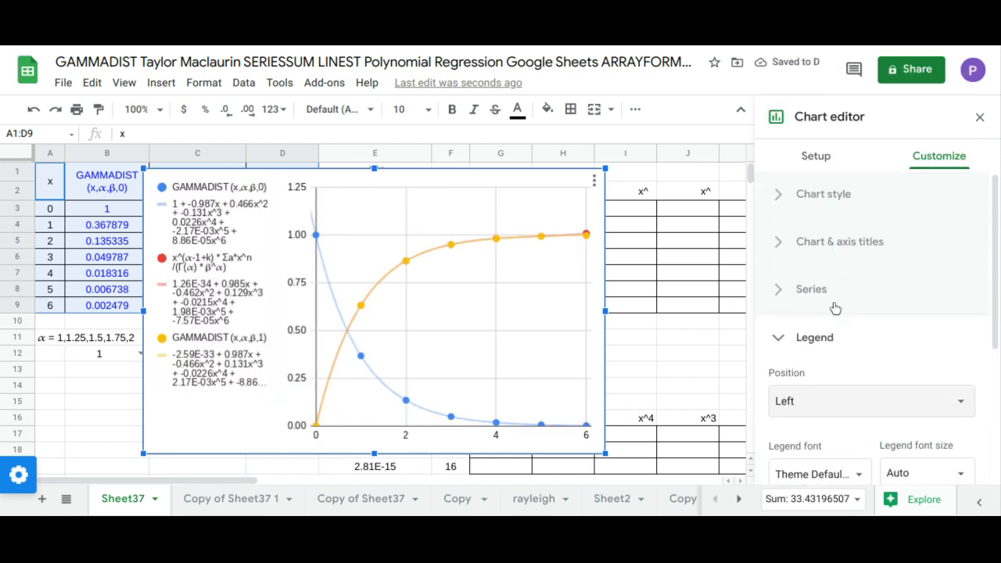
{"action": "left_click", "coordinate": [831, 295]}
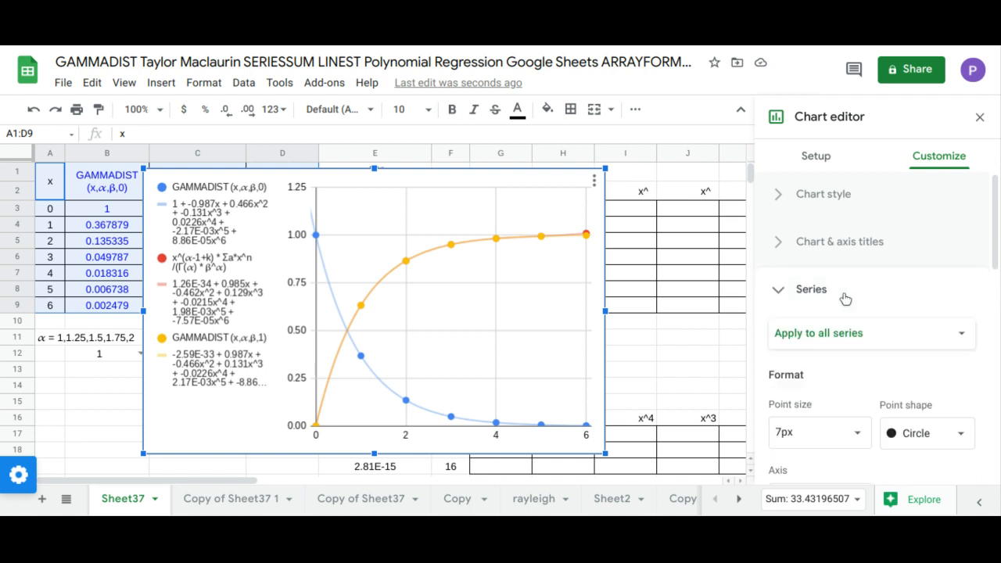
{"action": "scroll", "coordinate": [849, 305], "scroll_direction": "down", "scroll_amount": 2}
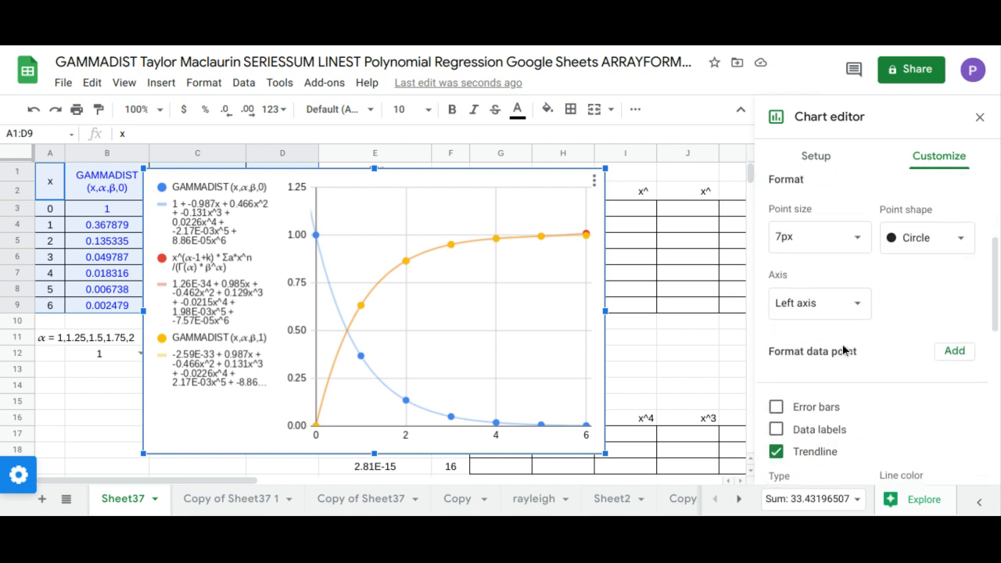
{"action": "scroll", "coordinate": [849, 336], "scroll_direction": "up", "scroll_amount": 2}
{"action": "left_click", "coordinate": [890, 246]}
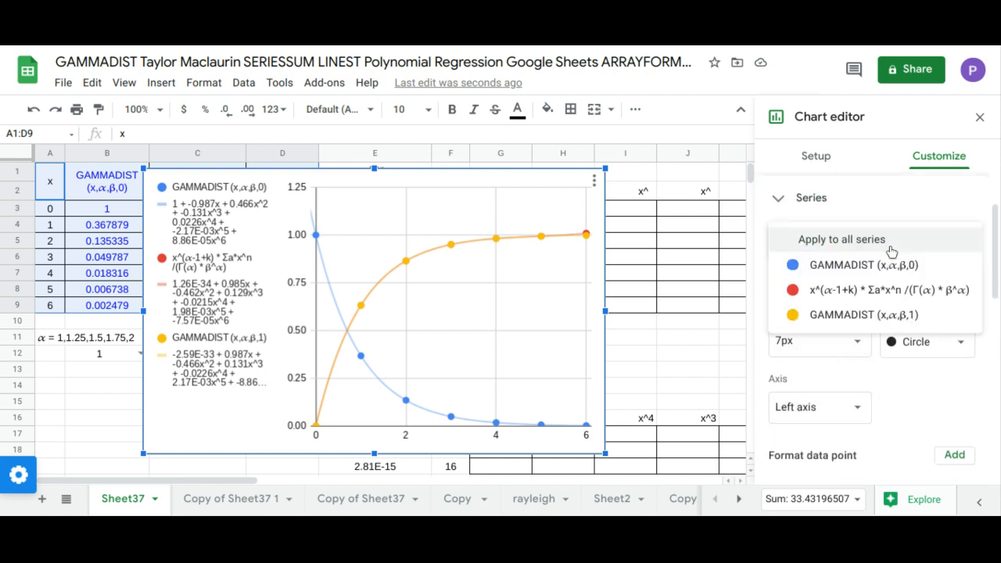
{"action": "left_click", "coordinate": [892, 251]}
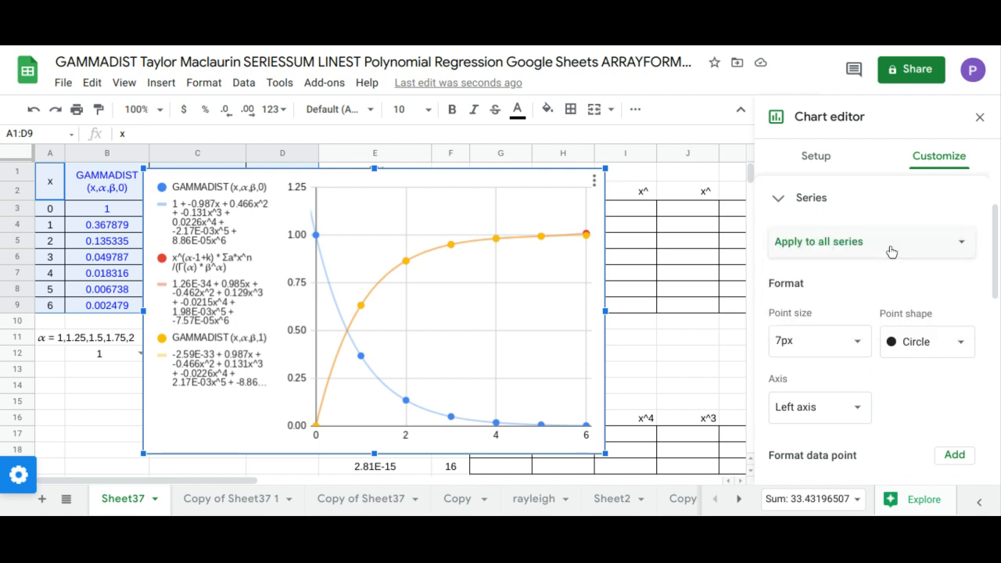
{"action": "left_click", "coordinate": [859, 346]}
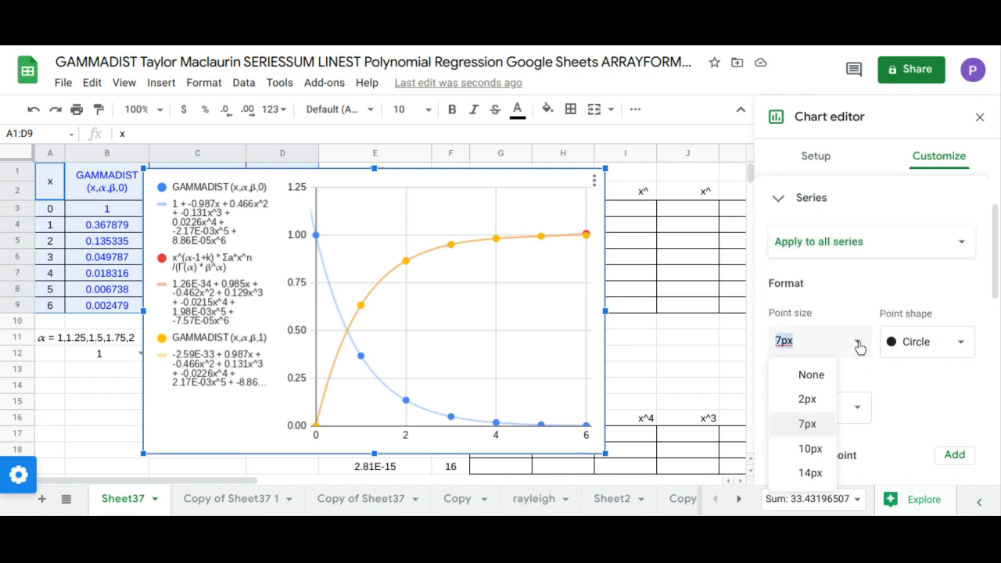
{"action": "left_click", "coordinate": [812, 473]}
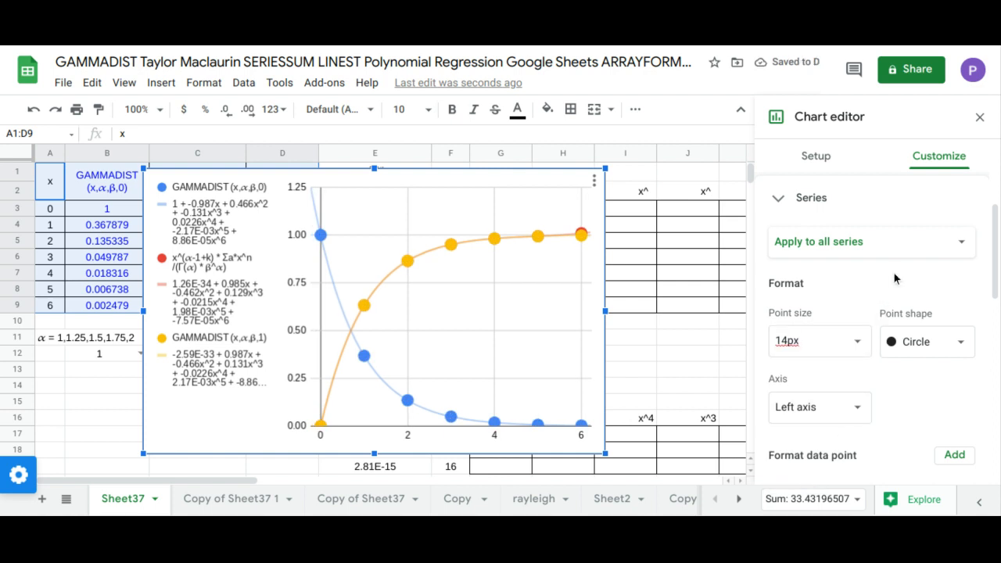
Change the color of the GAMMADIST (x,α,β,1) series to the theme green
{"action": "left_click", "coordinate": [905, 254]}
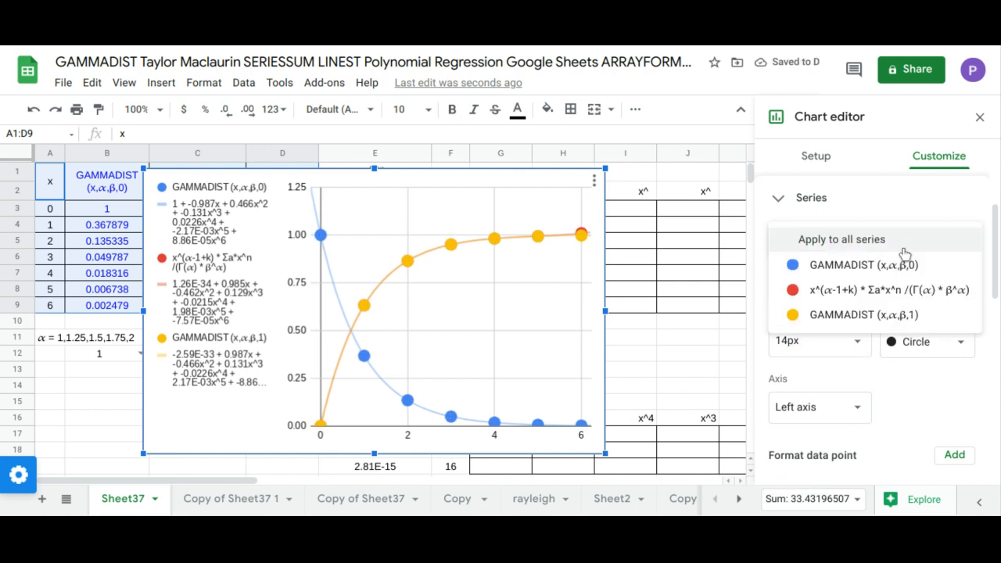
{"action": "left_click", "coordinate": [845, 315]}
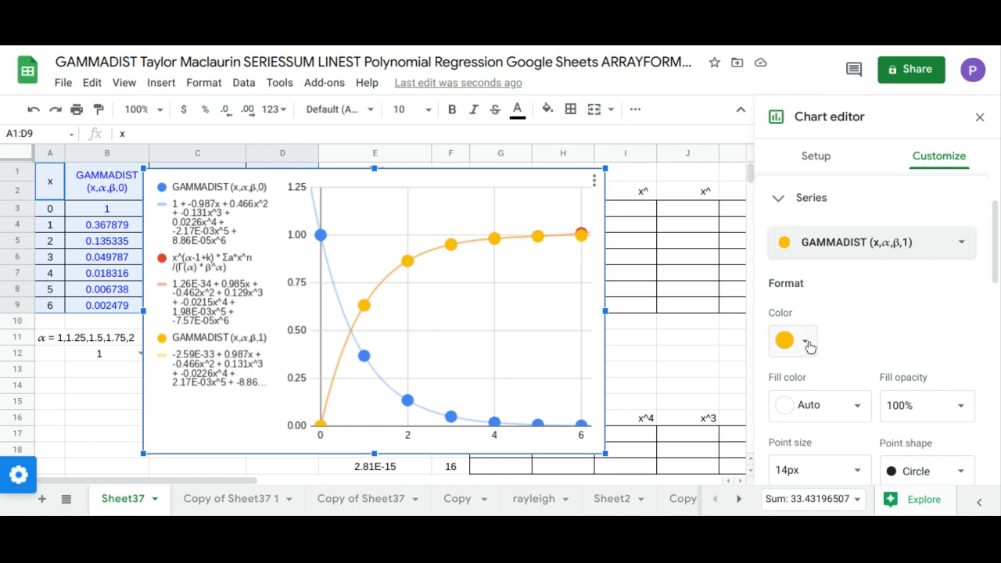
{"action": "left_click", "coordinate": [806, 343]}
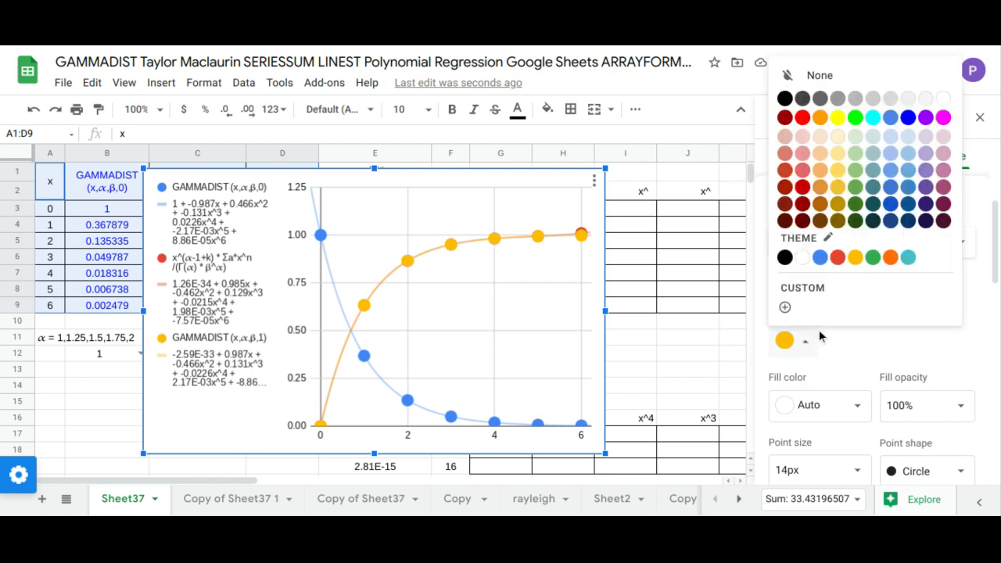
{"action": "left_click", "coordinate": [870, 259]}
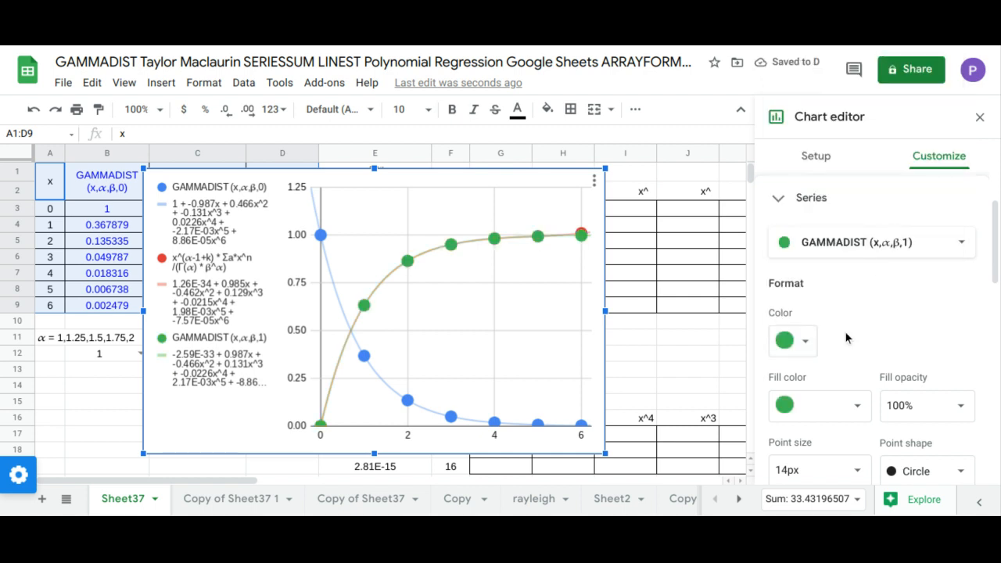
Set the point size of the x^(α-1+k) * Σa*x^n /(Γ(α) * β^α) series to None
{"action": "scroll", "coordinate": [845, 332], "scroll_direction": "up", "scroll_amount": 1}
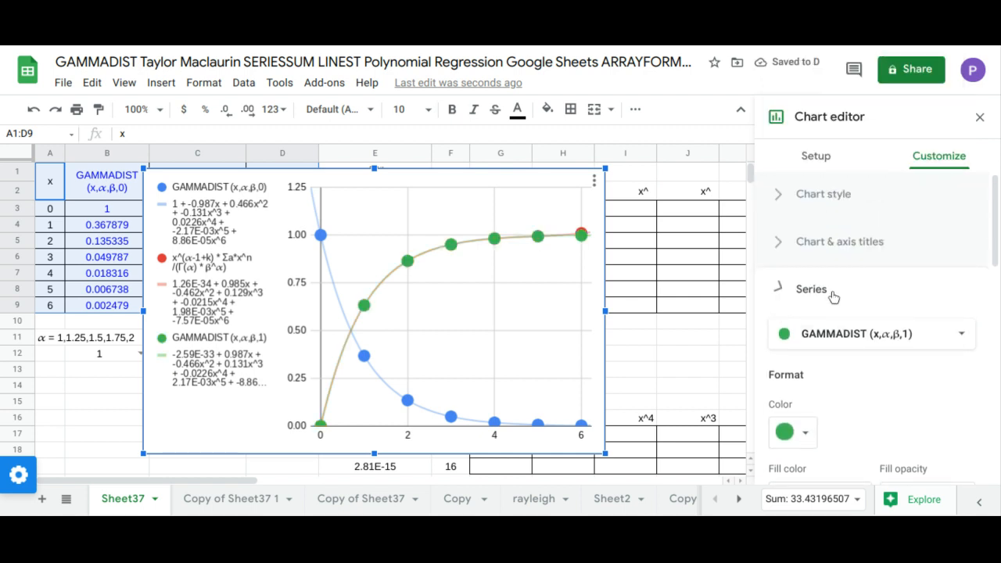
{"action": "left_click", "coordinate": [832, 294]}
{"action": "left_click", "coordinate": [833, 295]}
{"action": "left_click", "coordinate": [952, 334]}
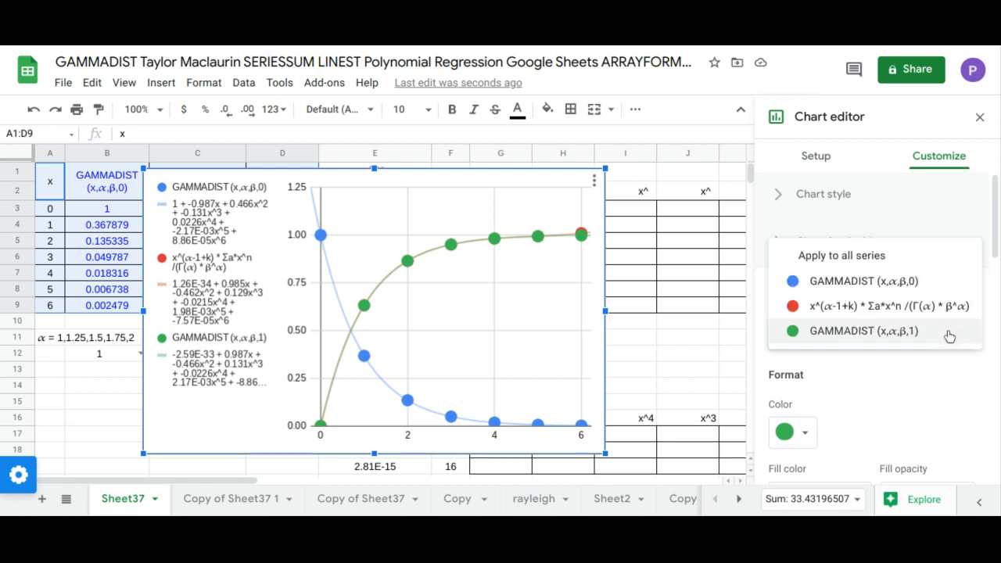
{"action": "left_click", "coordinate": [884, 311]}
{"action": "scroll", "coordinate": [886, 321], "scroll_direction": "down", "scroll_amount": 3}
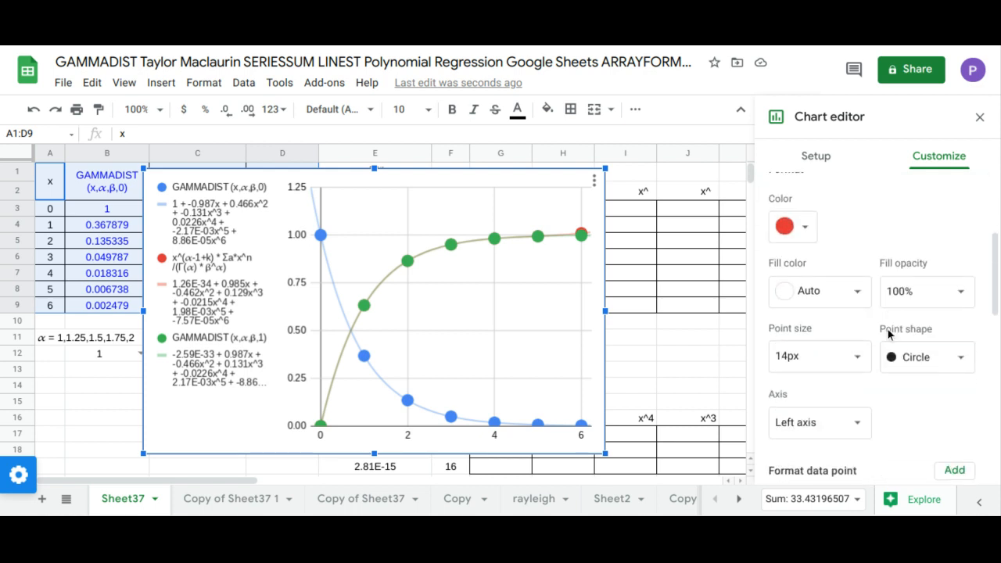
{"action": "left_click", "coordinate": [856, 357]}
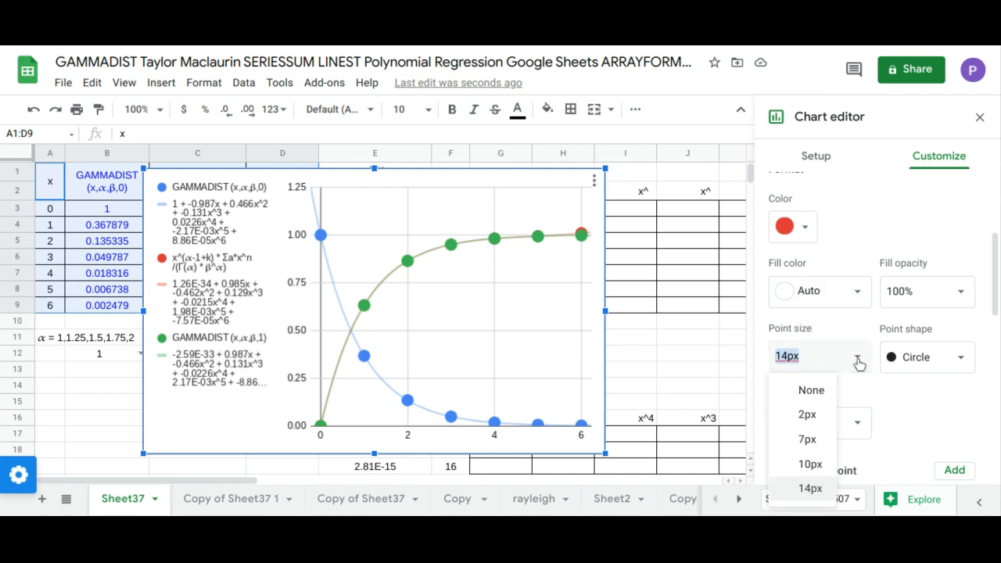
{"action": "left_click", "coordinate": [812, 390]}
Set the trendline thickness of the red Σa*x^n series to 8px and close the chart editor
{"action": "scroll", "coordinate": [921, 385], "scroll_direction": "down", "scroll_amount": 3}
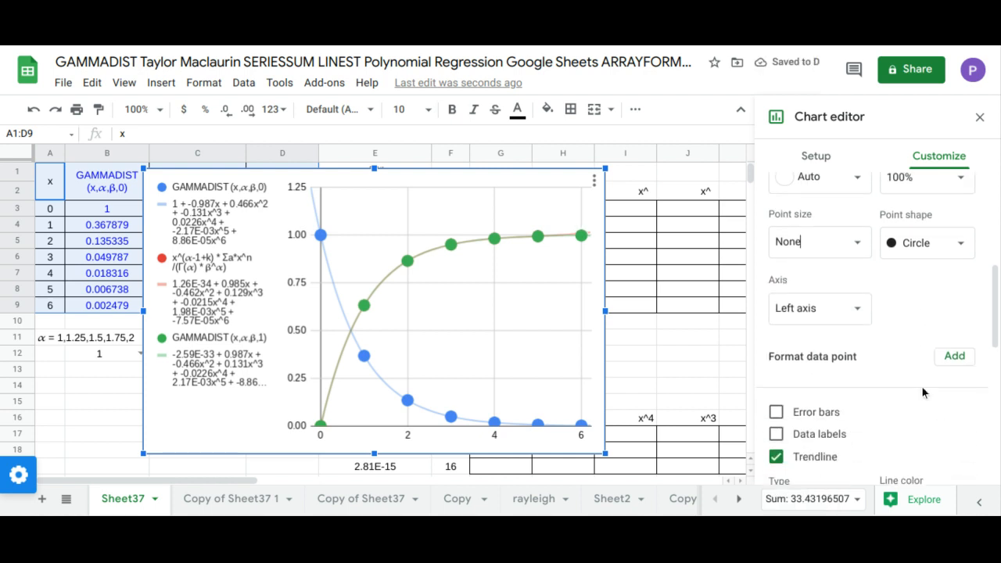
{"action": "scroll", "coordinate": [921, 398], "scroll_direction": "down", "scroll_amount": 3}
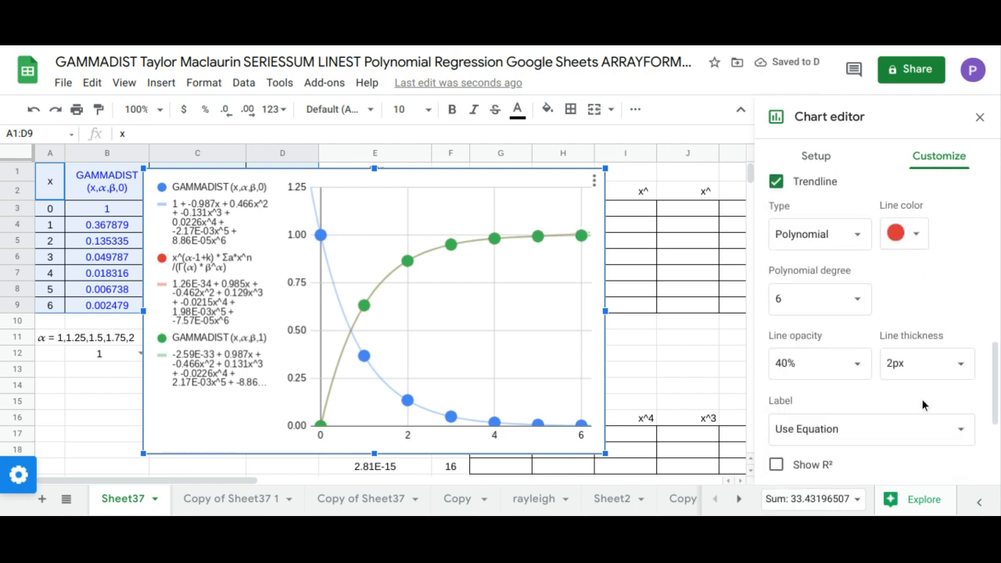
{"action": "left_click", "coordinate": [957, 364]}
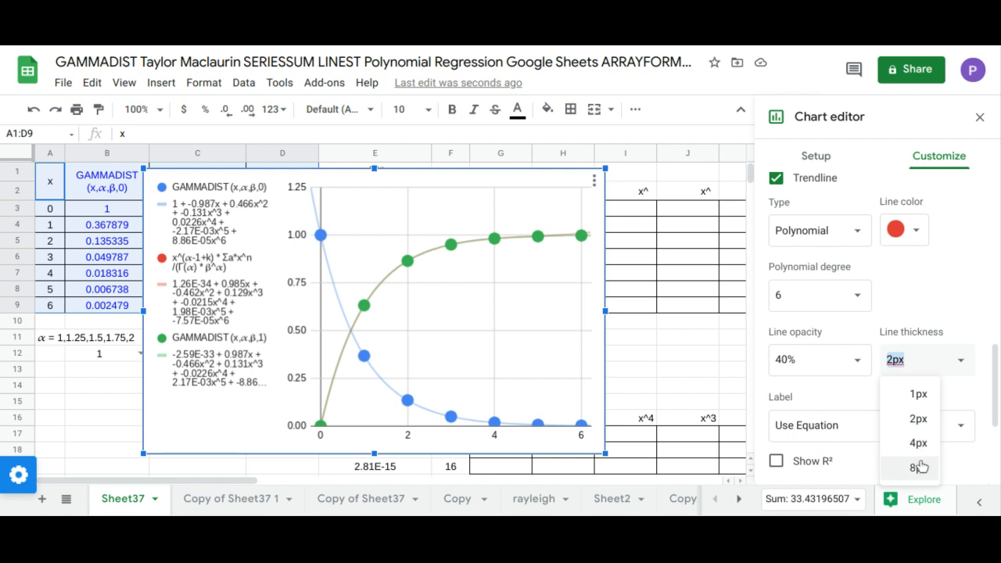
{"action": "left_click", "coordinate": [919, 467]}
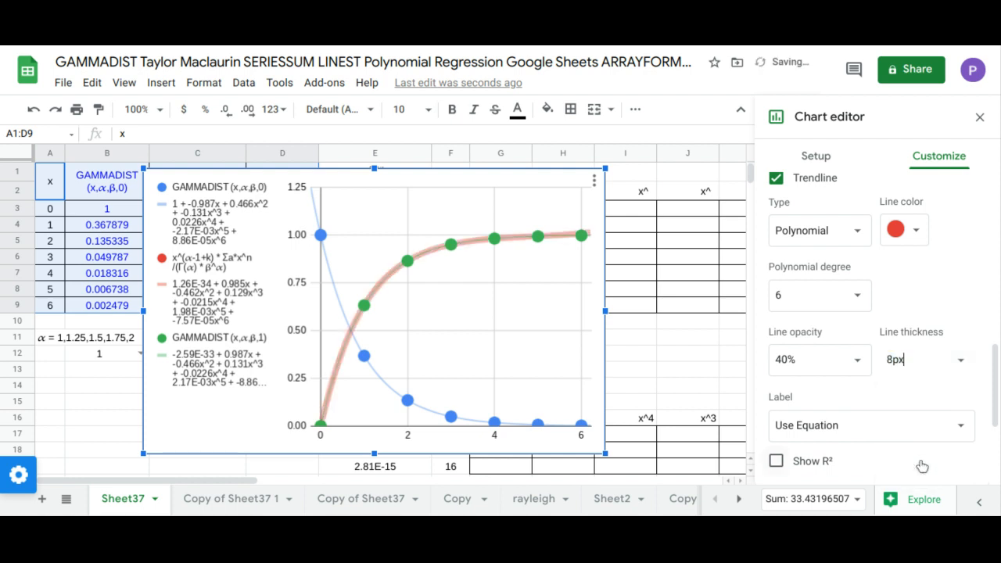
{"action": "left_click", "coordinate": [979, 117]}
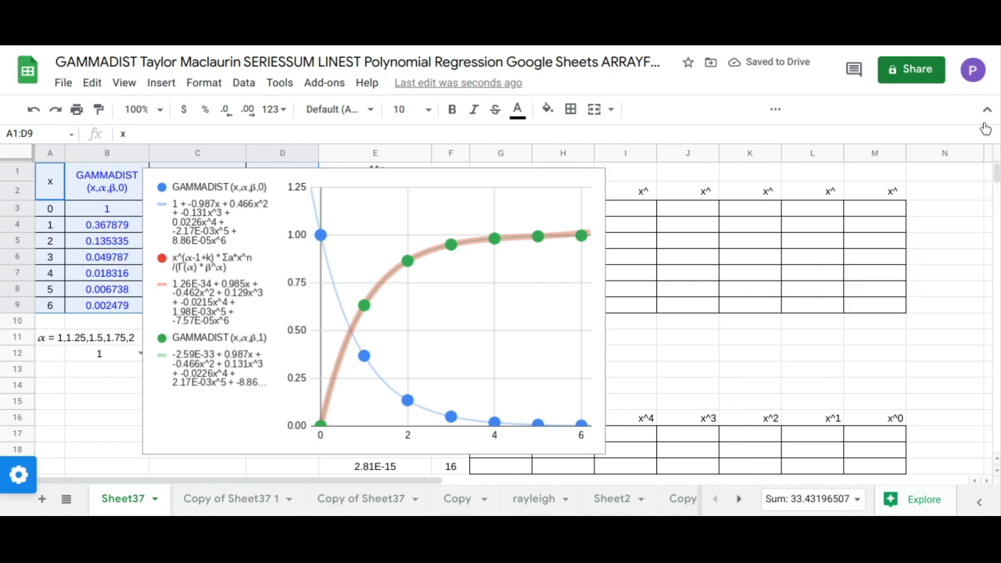
Shorten the chart so it ends just above row 15 and set its vertical axis number format to None
{"action": "left_click", "coordinate": [532, 240]}
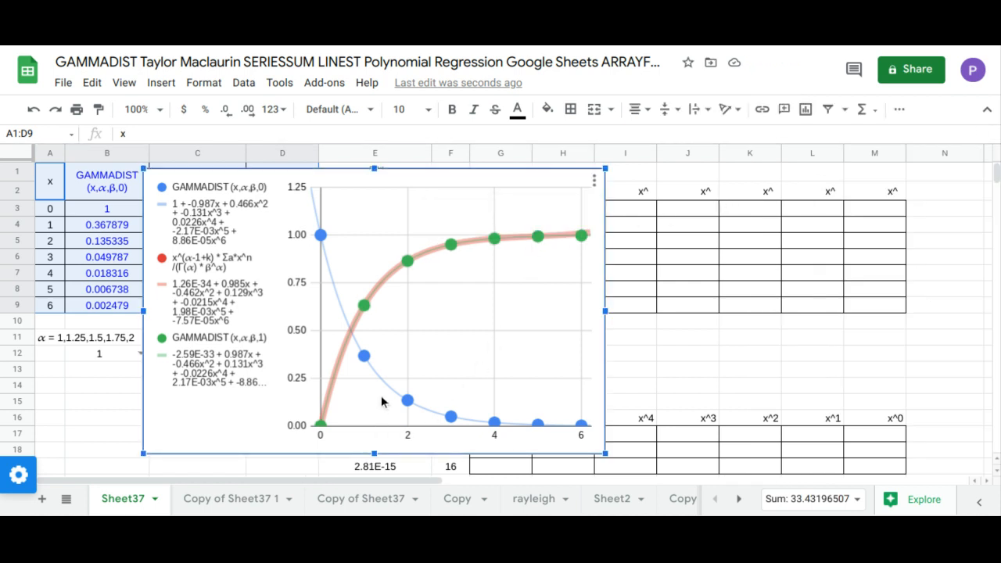
{"action": "left_click_drag", "start_coordinate": [382, 402], "coordinate": [382, 387]}
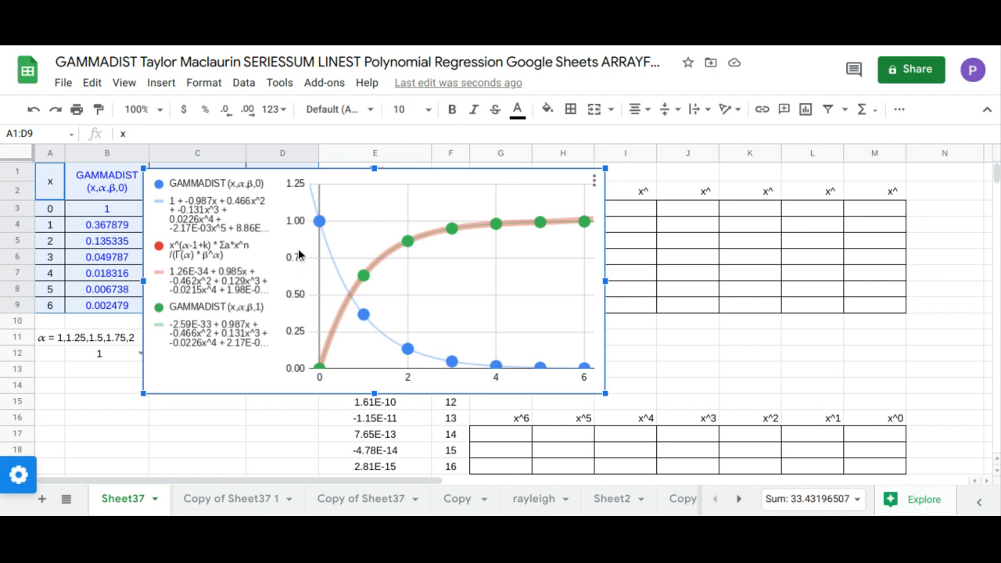
{"action": "left_click", "coordinate": [595, 181]}
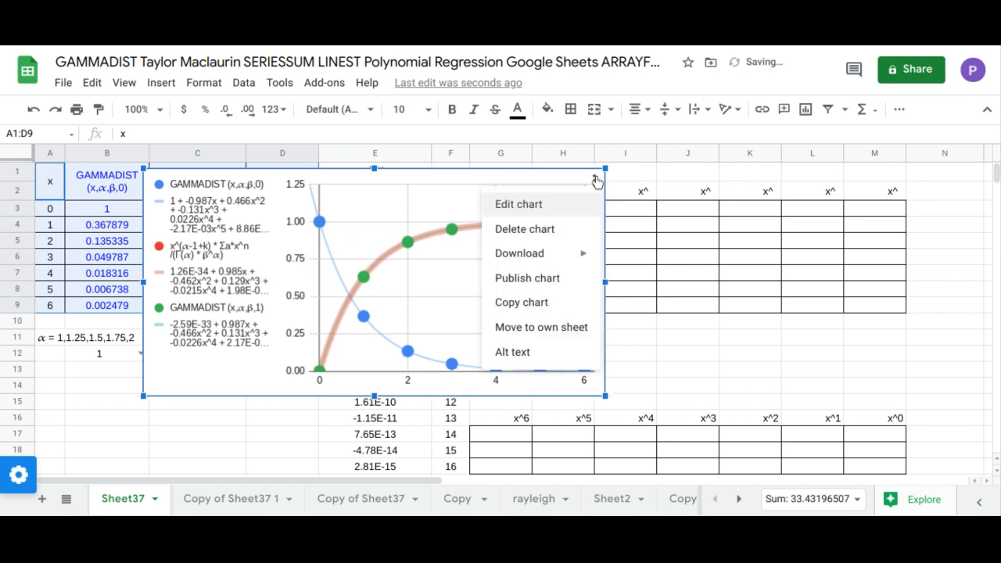
{"action": "left_click", "coordinate": [550, 211]}
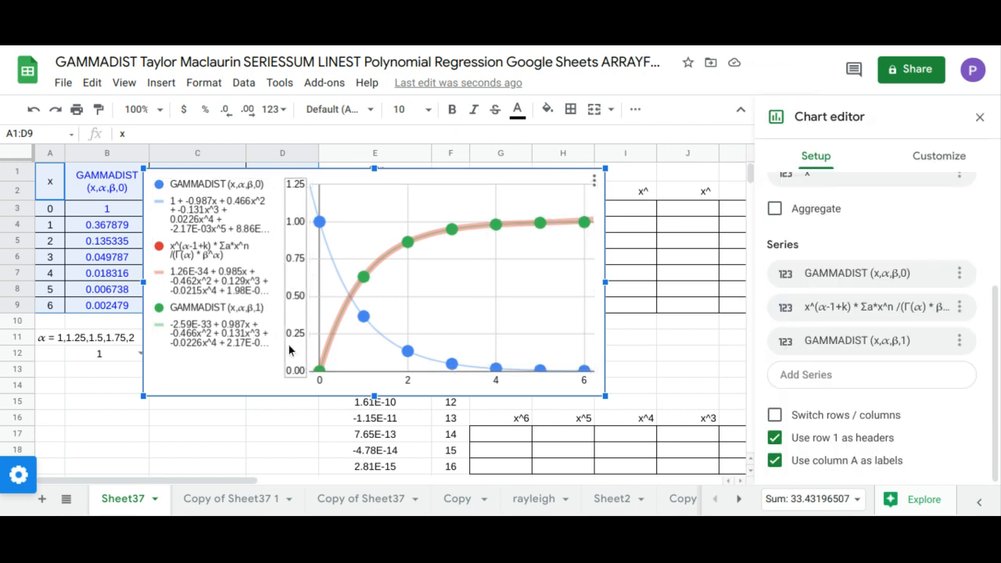
{"action": "left_click", "coordinate": [938, 159]}
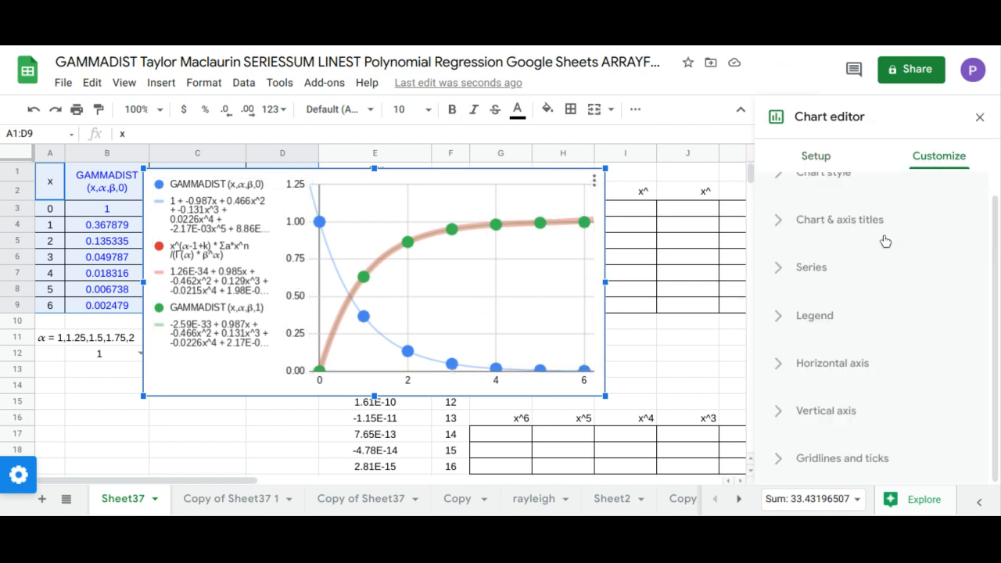
{"action": "left_click", "coordinate": [830, 414]}
{"action": "scroll", "coordinate": [899, 330], "scroll_direction": "down", "scroll_amount": 3}
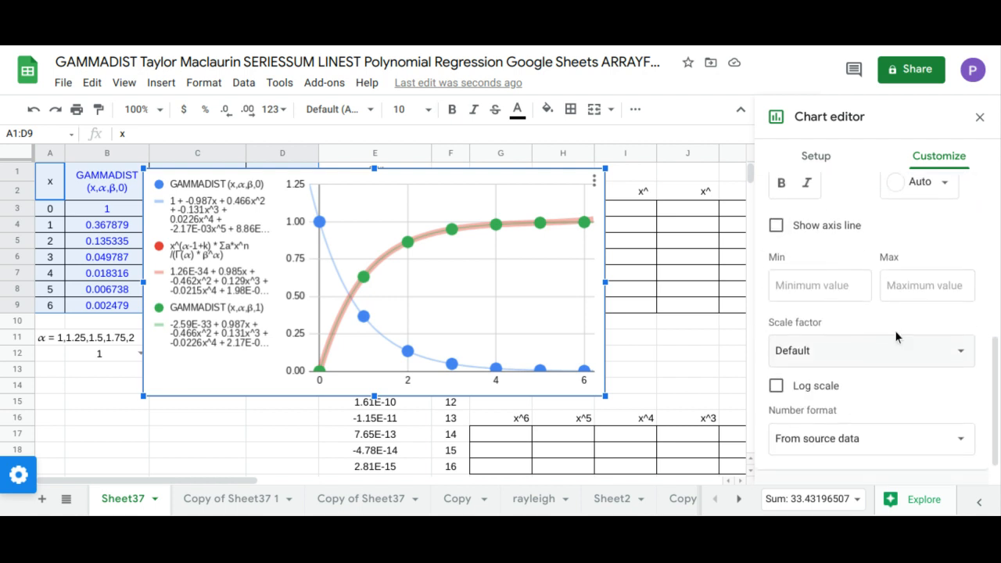
{"action": "left_click", "coordinate": [896, 402]}
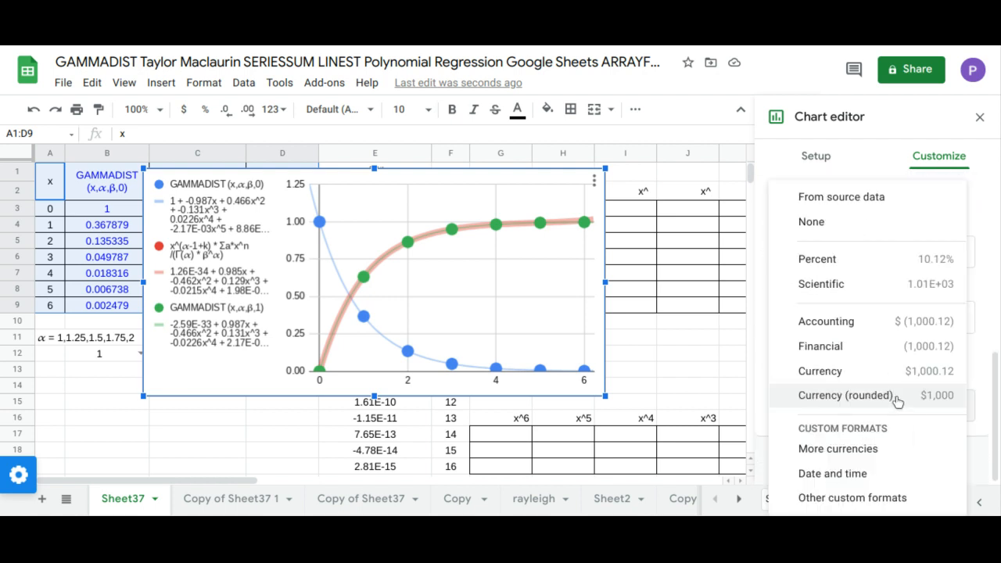
{"action": "left_click", "coordinate": [851, 222]}
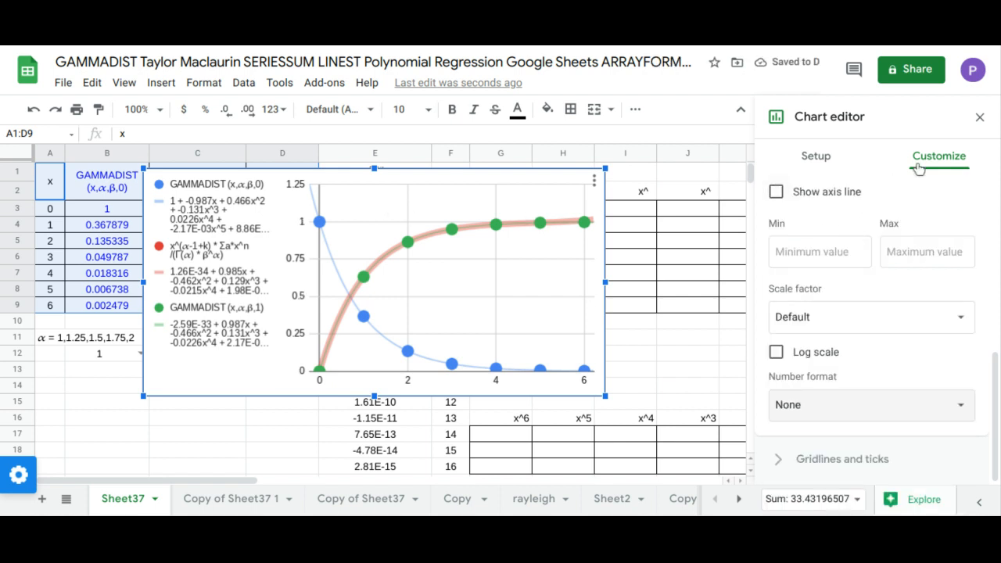
{"action": "left_click", "coordinate": [979, 117]}
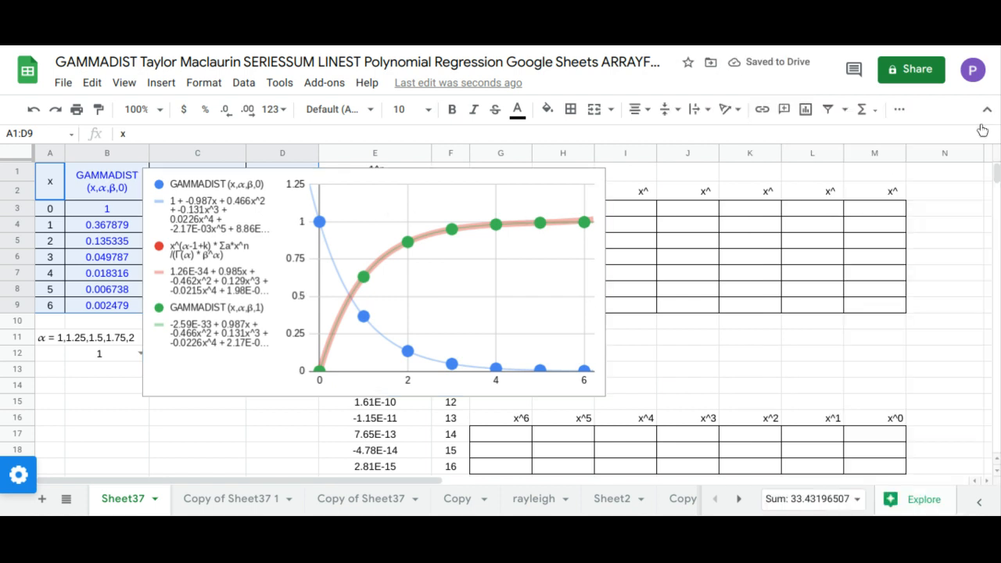
{"action": "left_click", "coordinate": [541, 250]}
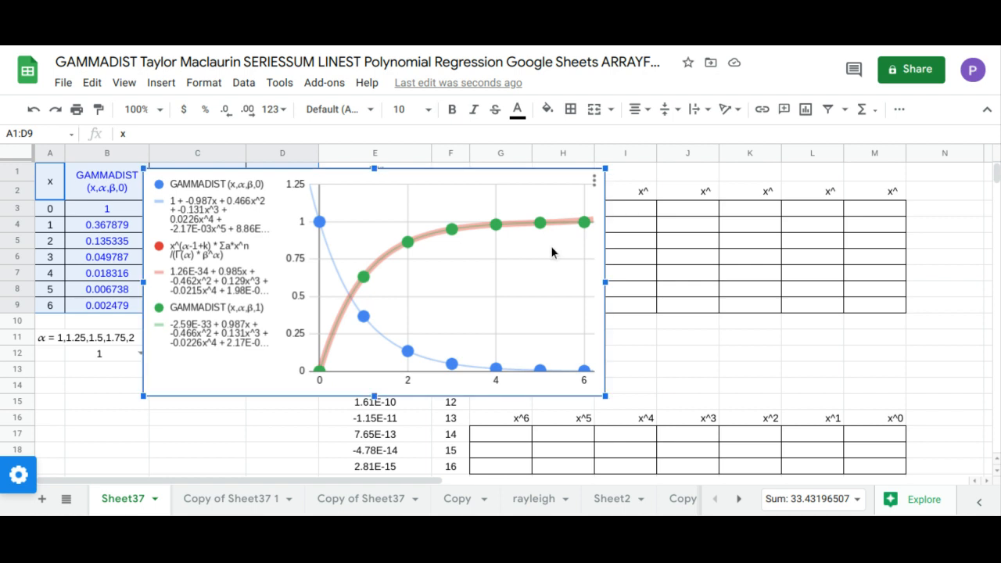
Move the chart clear of columns A to D, widen it to column N and lengthen it to end just above row 16
{"action": "left_click_drag", "start_coordinate": [559, 250], "coordinate": [850, 260]}
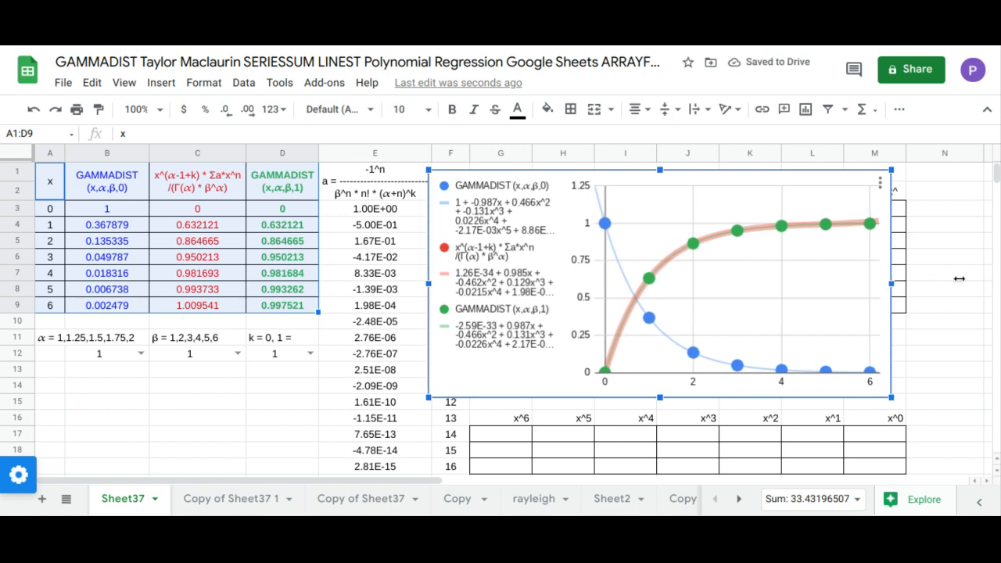
{"action": "left_click_drag", "start_coordinate": [891, 284], "coordinate": [960, 284]}
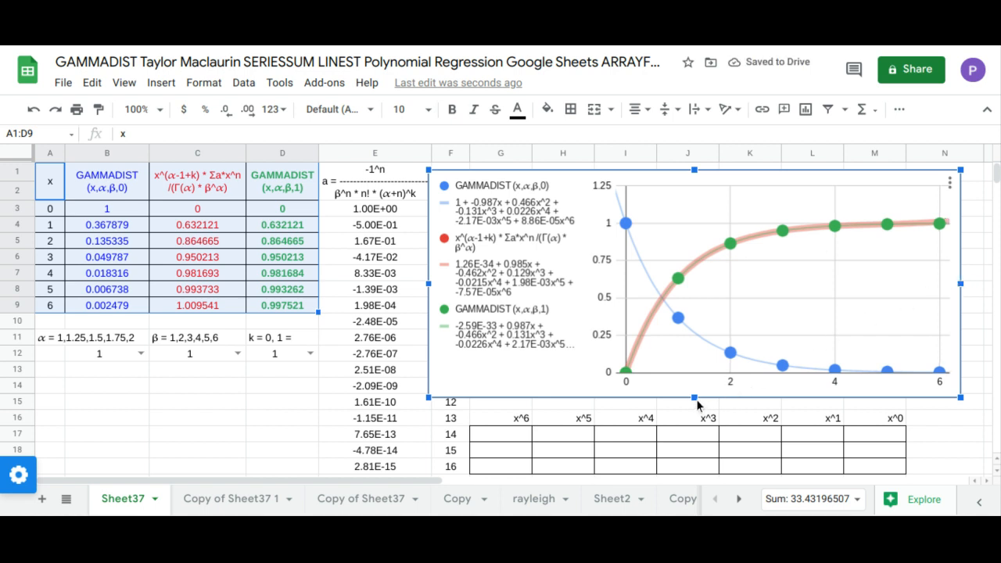
{"action": "left_click_drag", "start_coordinate": [694, 397], "coordinate": [694, 407]}
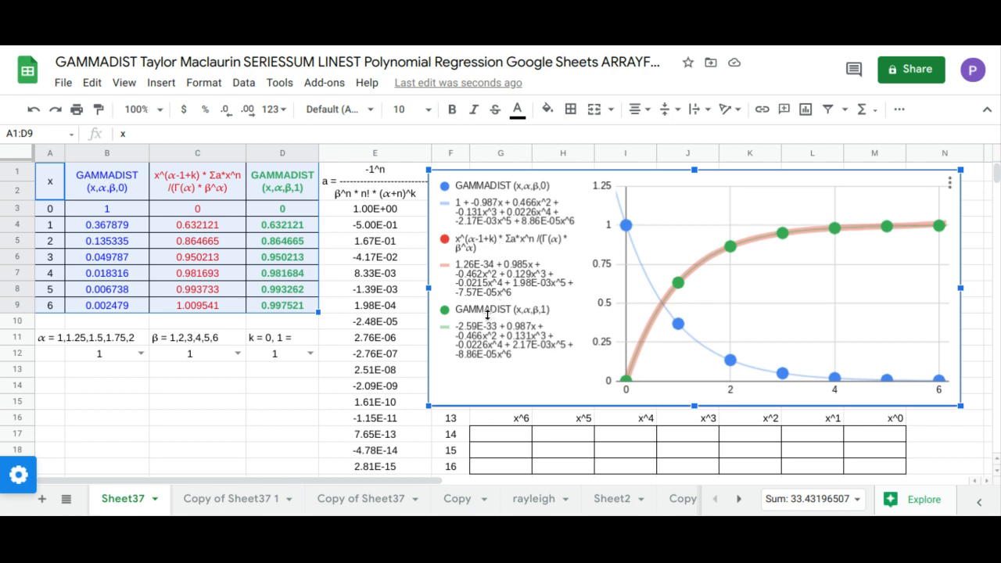
{"action": "left_click", "coordinate": [393, 372]}
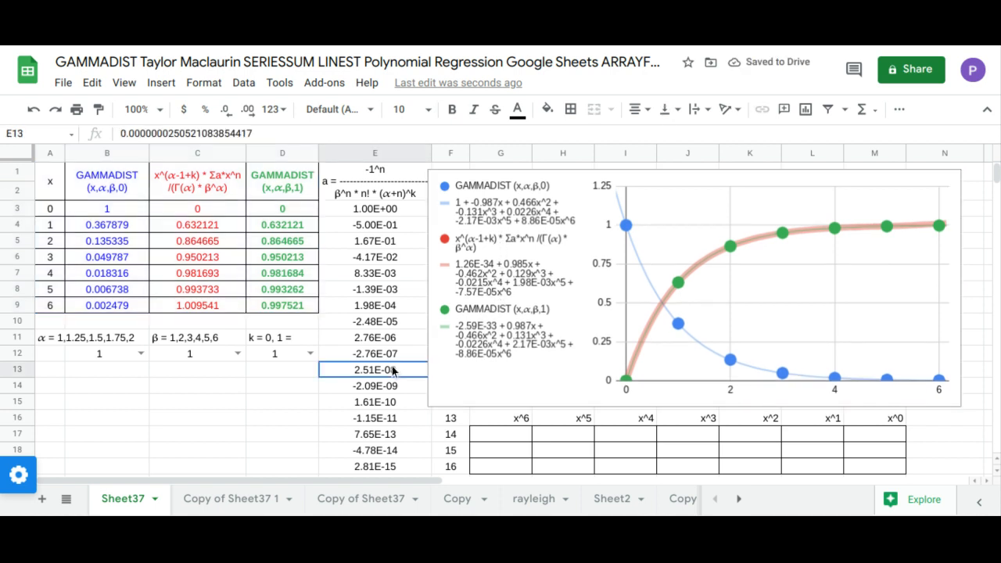
Move the chart over to column N so the empty x^ tables in columns G to M are uncovered
{"action": "left_click", "coordinate": [473, 294]}
{"action": "left_click_drag", "start_coordinate": [473, 293], "coordinate": [958, 291]}
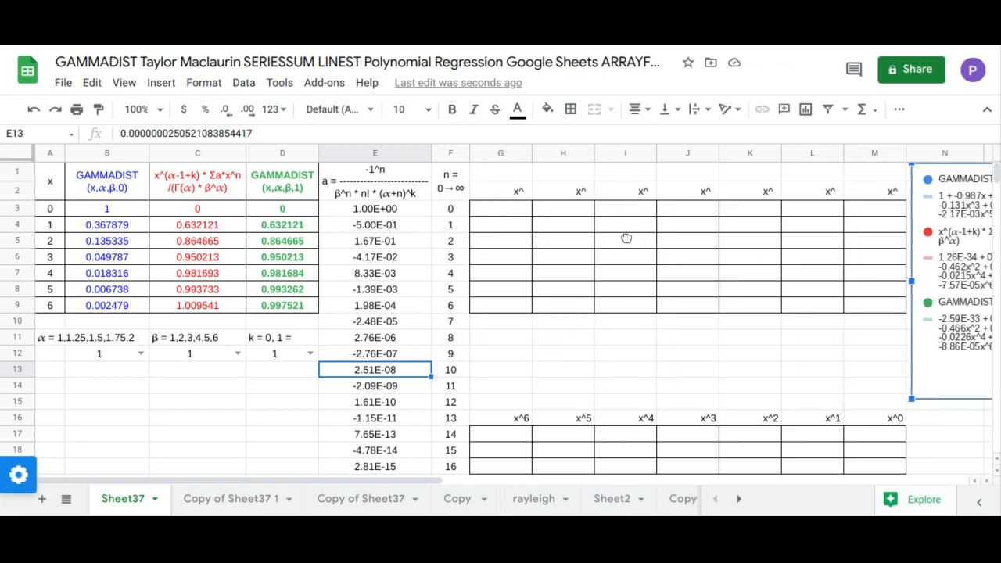
{"action": "left_click", "coordinate": [520, 178]}
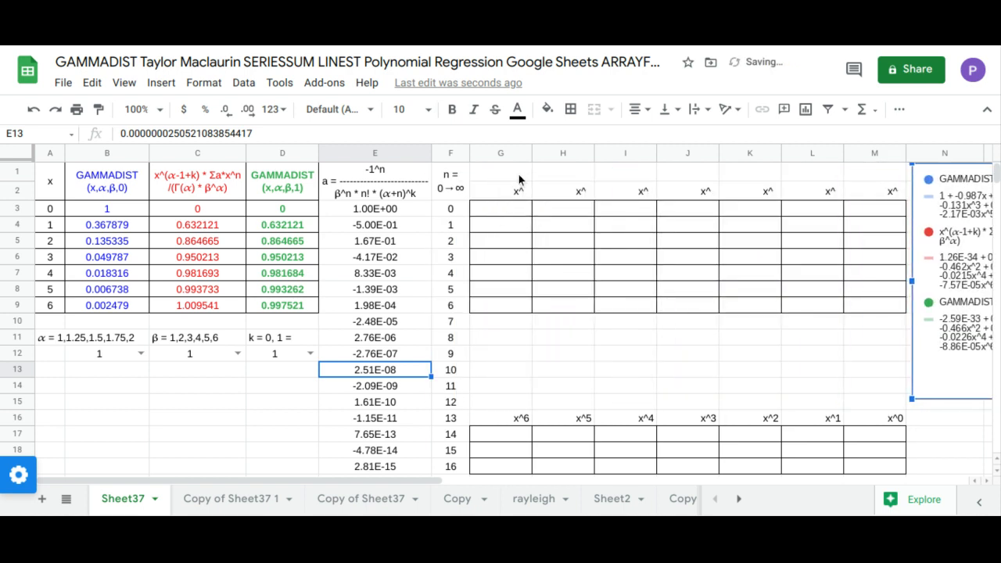
Fill the exponents across row 1 by entering =TRANSPOSE(F3:F9) in G1
{"action": "left_click", "coordinate": [506, 205]}
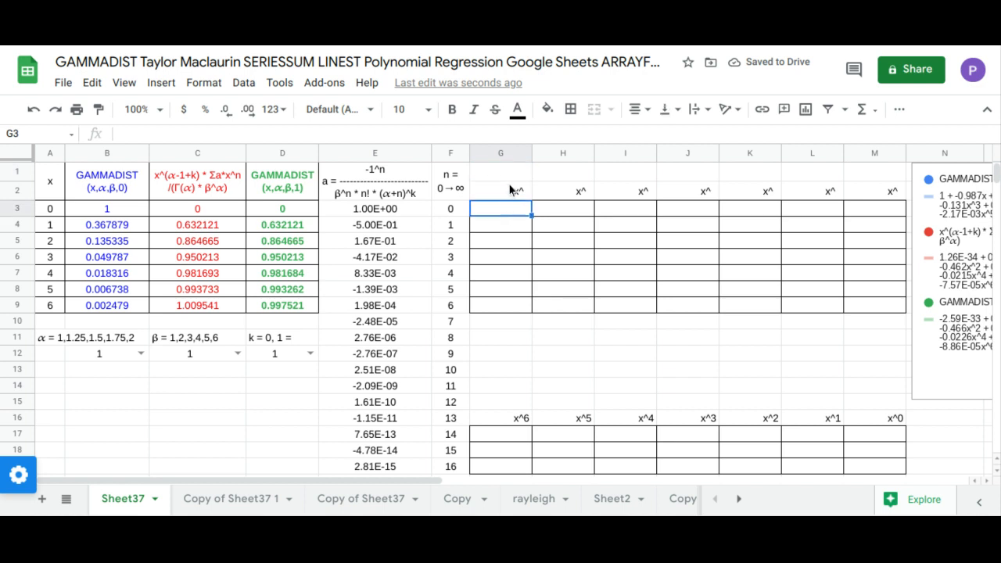
{"action": "left_click", "coordinate": [511, 178]}
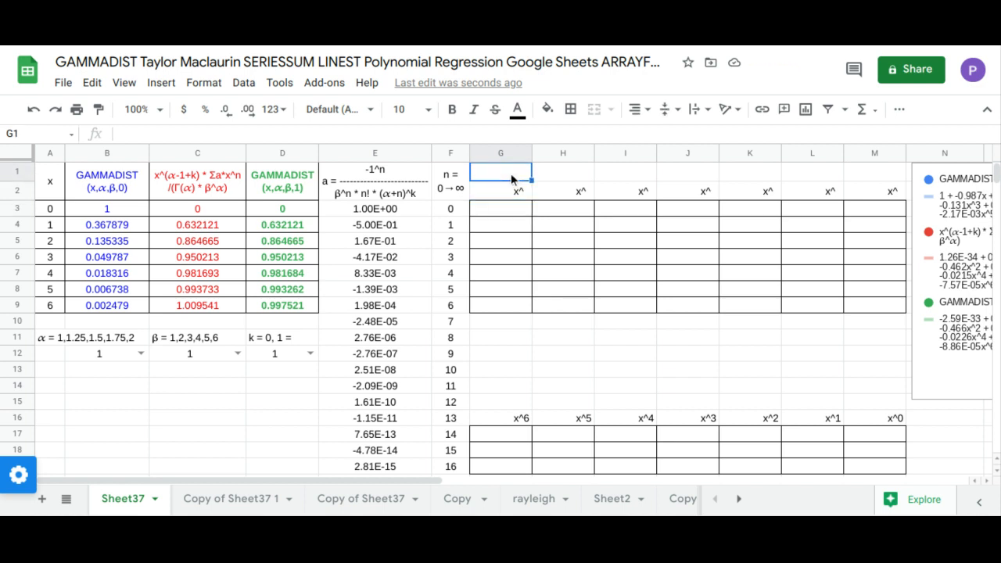
{"action": "type", "text": "=TRANSPOSE("}
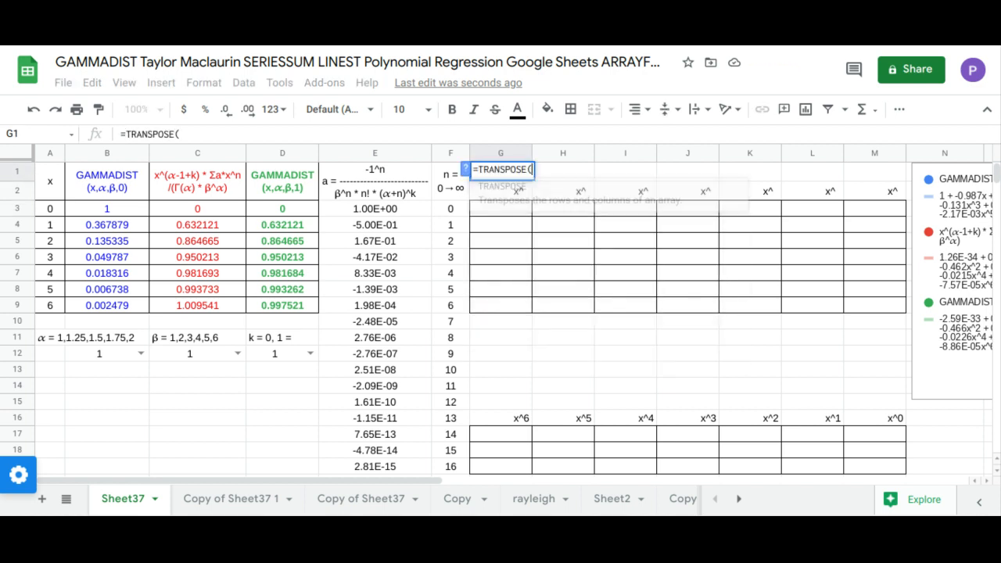
{"action": "left_click_drag", "start_coordinate": [455, 209], "coordinate": [450, 310]}
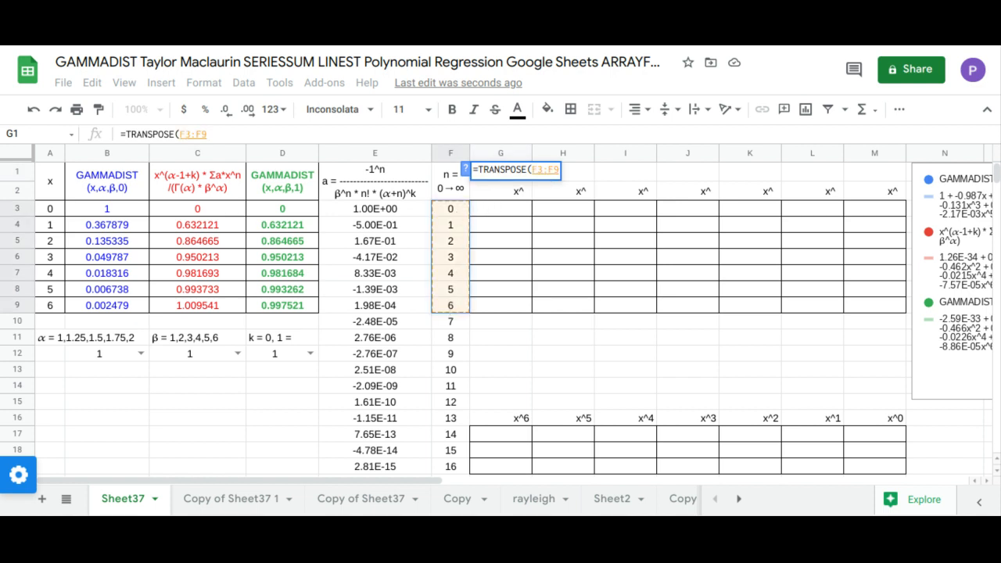
{"action": "key", "text": "Return"}
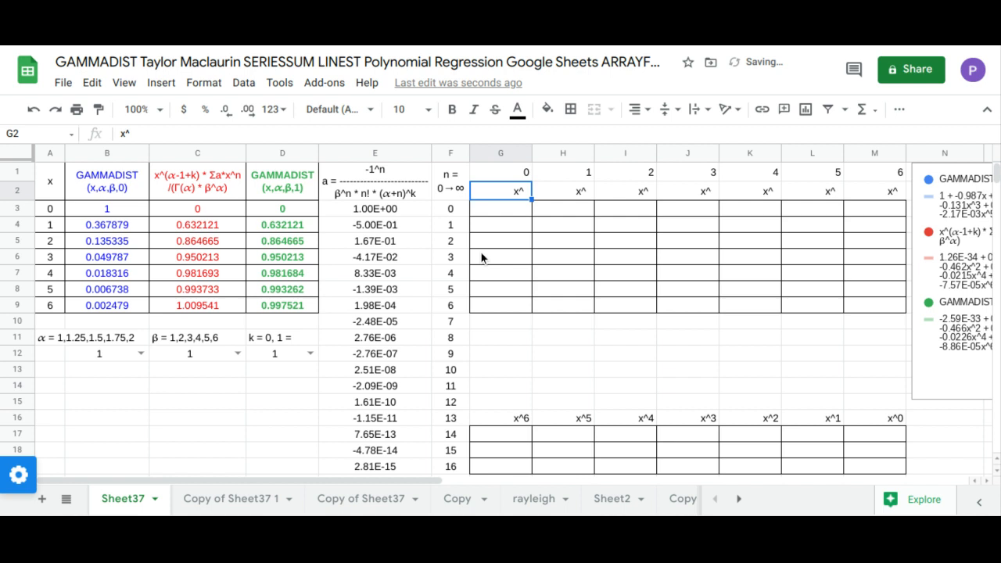
Fill the table of powers of x by entering =ARRAYFORMULA(ARRAYFORMULA(A3:A9)^G1:M1) in G3
{"action": "left_click", "coordinate": [495, 215]}
{"action": "type", "text": "="}
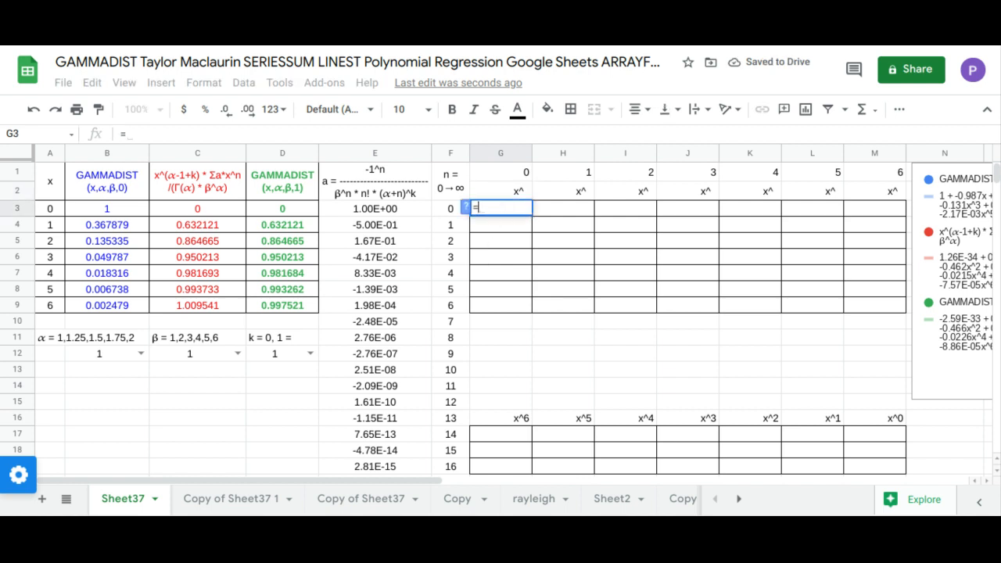
{"action": "type", "text": "arr"}
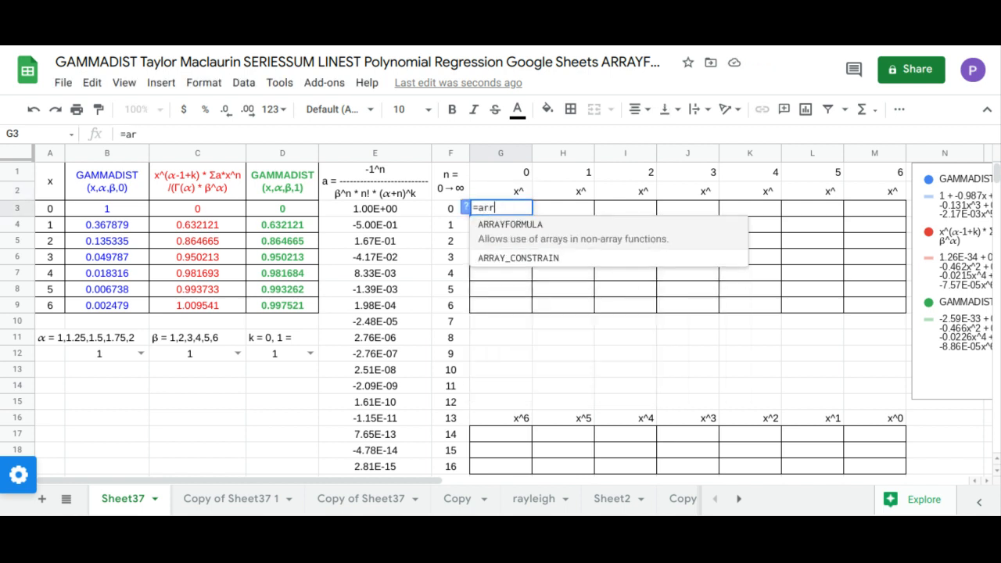
{"action": "key", "text": "Tab"}
{"action": "type", "text": "arr"}
{"action": "key", "text": "Tab"}
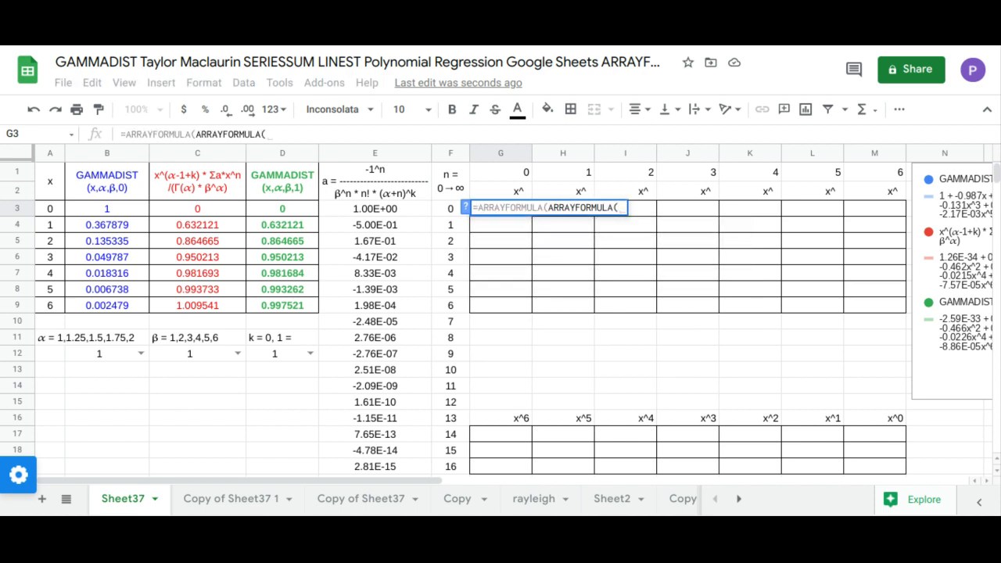
{"action": "left_click_drag", "start_coordinate": [59, 210], "coordinate": [58, 307]}
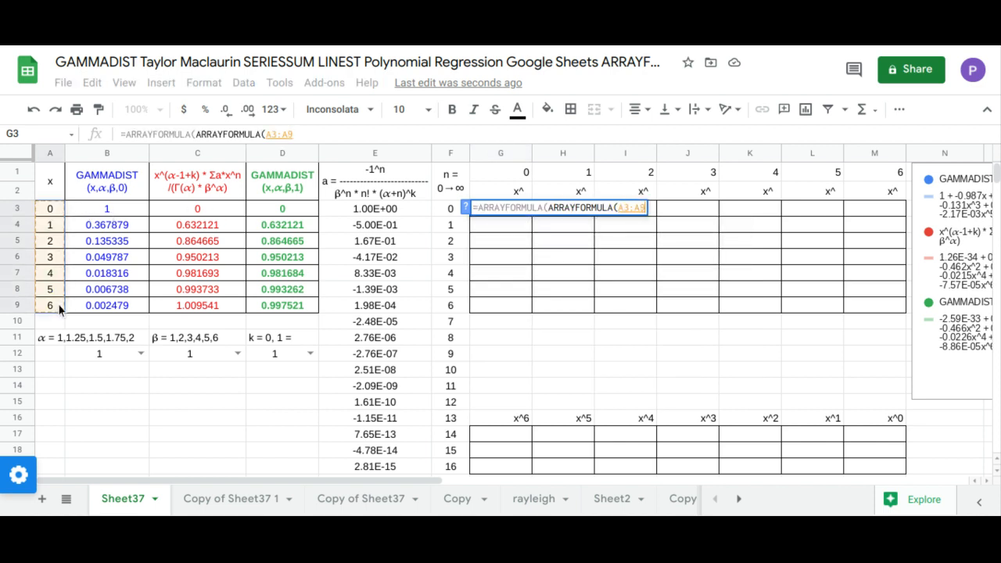
{"action": "type", "text": ")"}
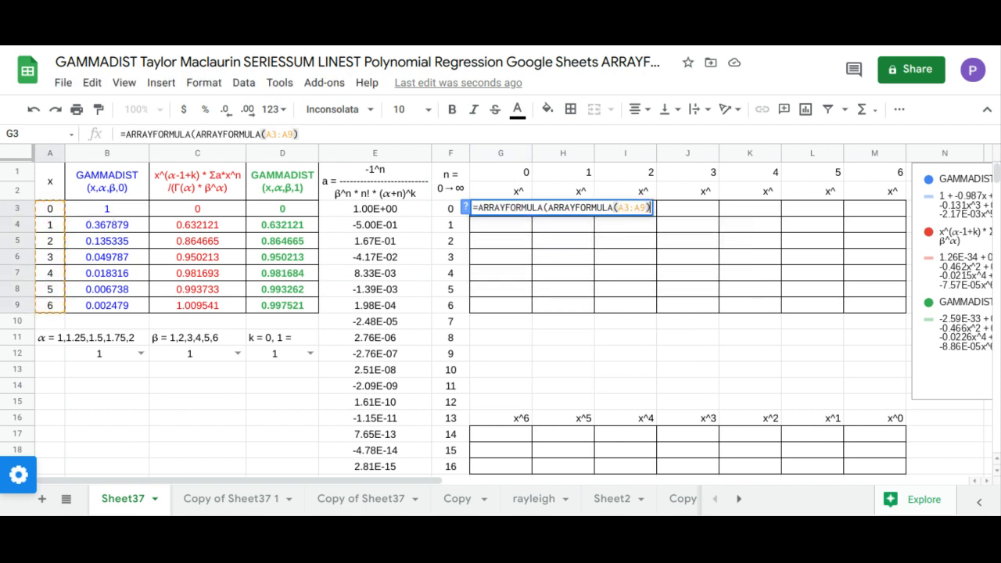
{"action": "type", "text": "^"}
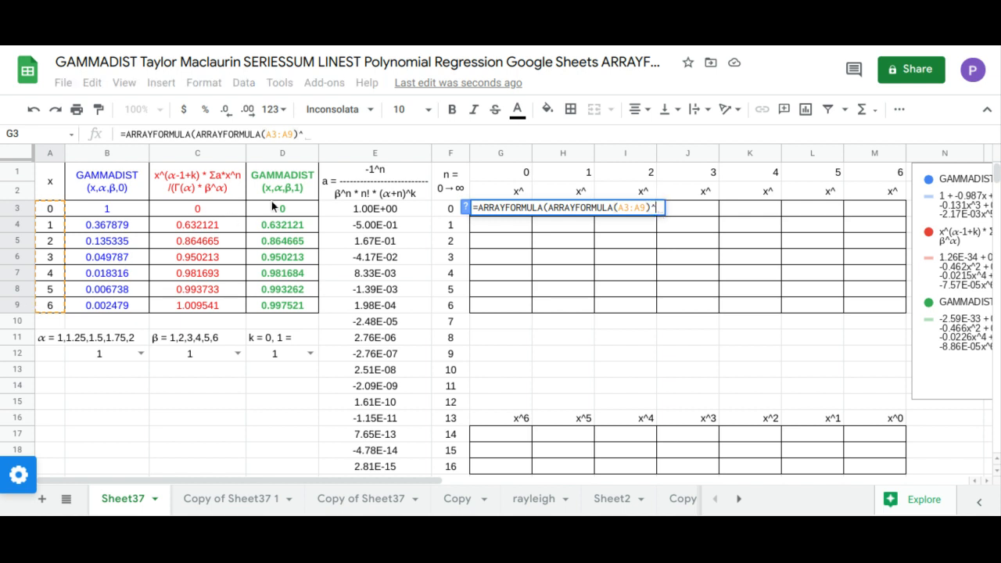
{"action": "left_click_drag", "start_coordinate": [520, 175], "coordinate": [853, 178]}
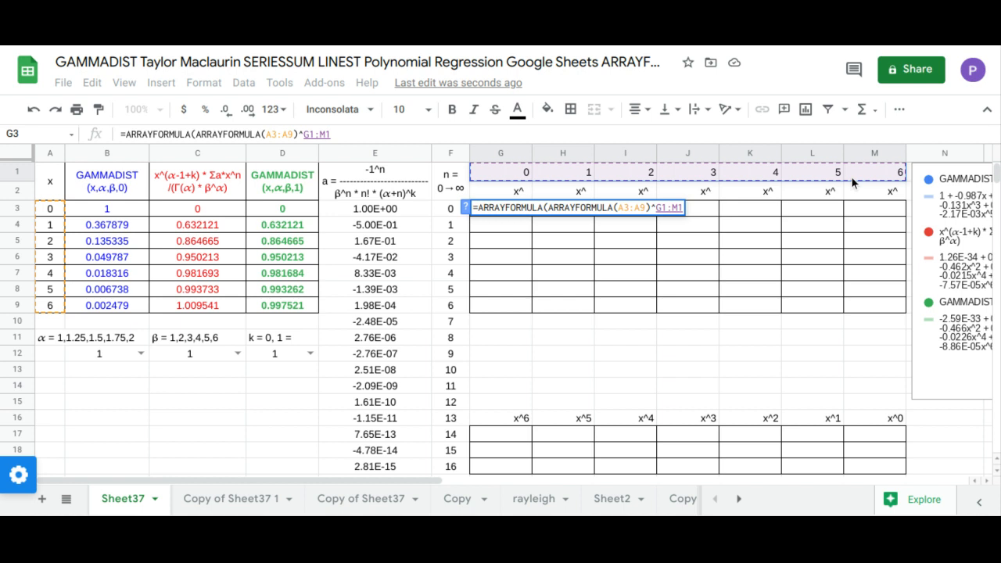
{"action": "key", "text": "Return"}
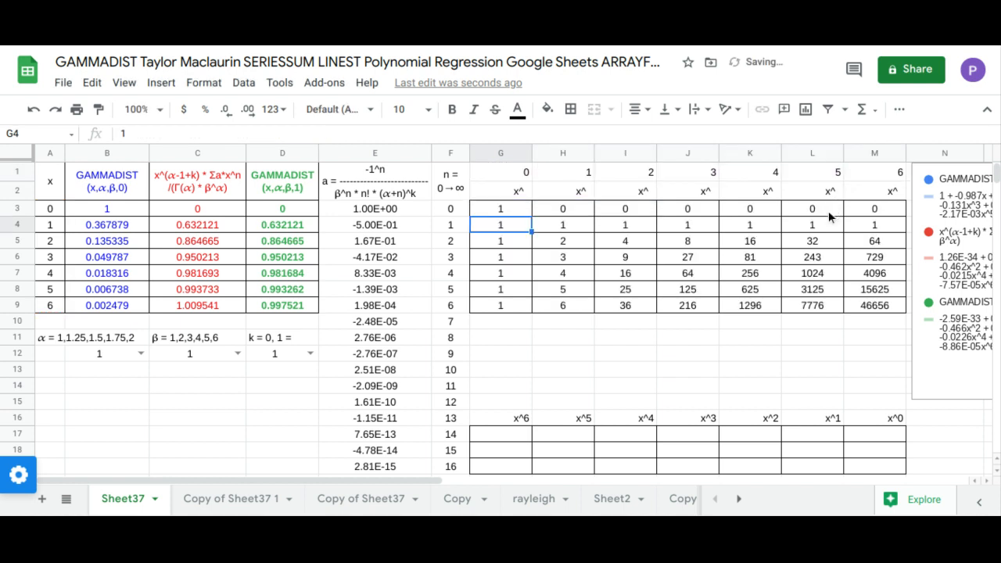
Compute the regression coefficients for GAMMADIST (x,α,β,0) by entering =LINEST(B3:B9,H3:M9) in G17
{"action": "left_click", "coordinate": [502, 438]}
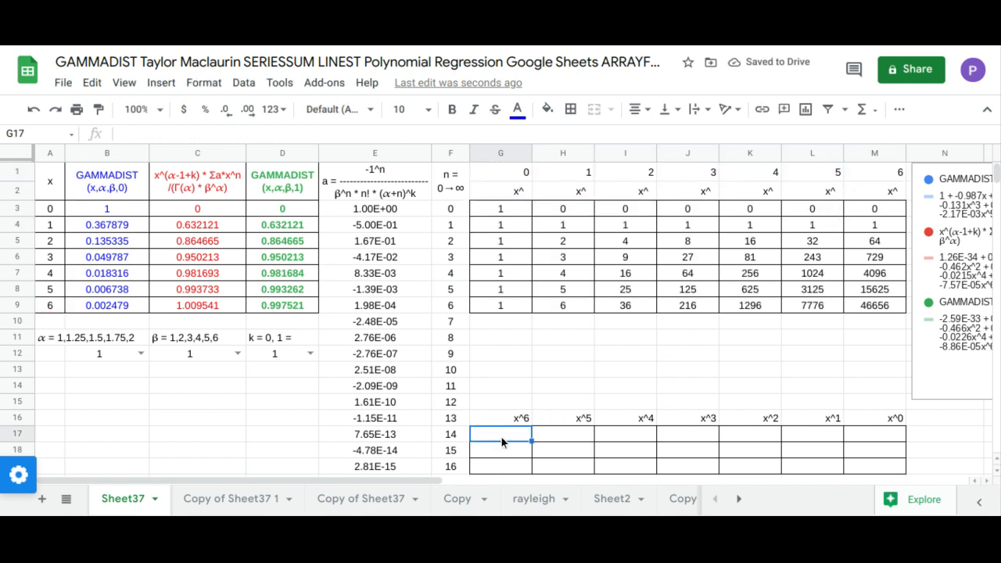
{"action": "type", "text": "="}
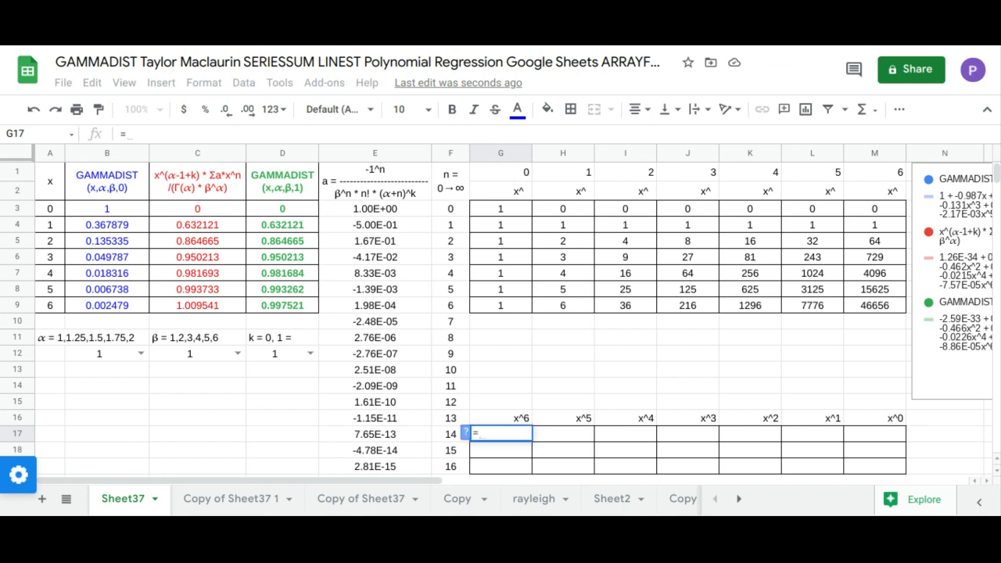
{"action": "type", "text": "lin"}
{"action": "key", "text": "Tab"}
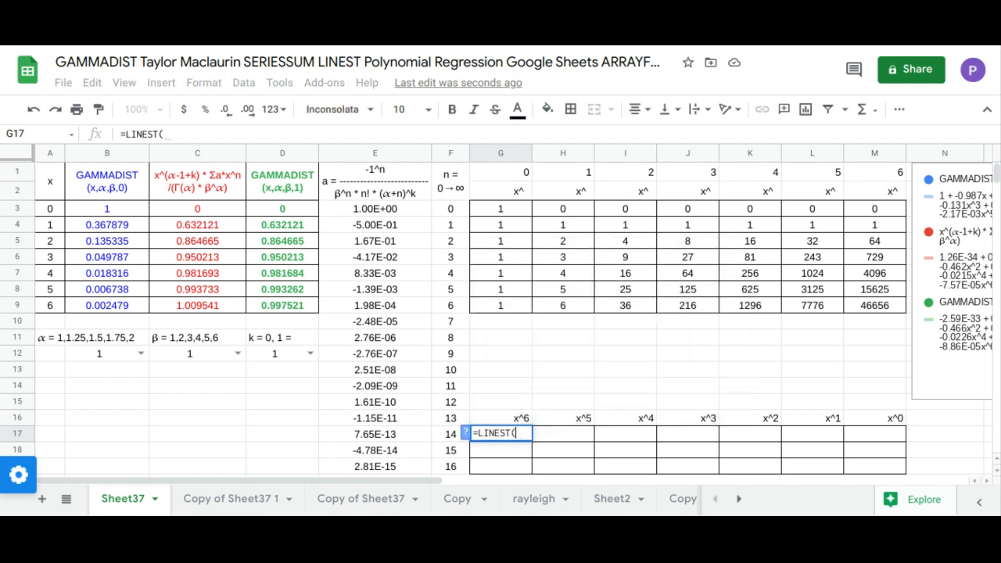
{"action": "left_click_drag", "start_coordinate": [118, 209], "coordinate": [127, 307]}
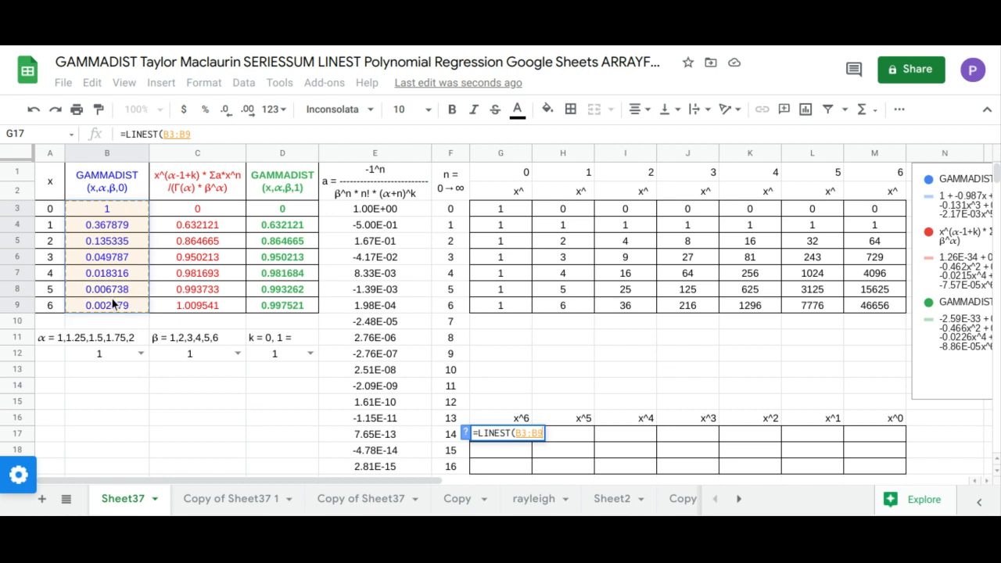
{"action": "type", "text": ","}
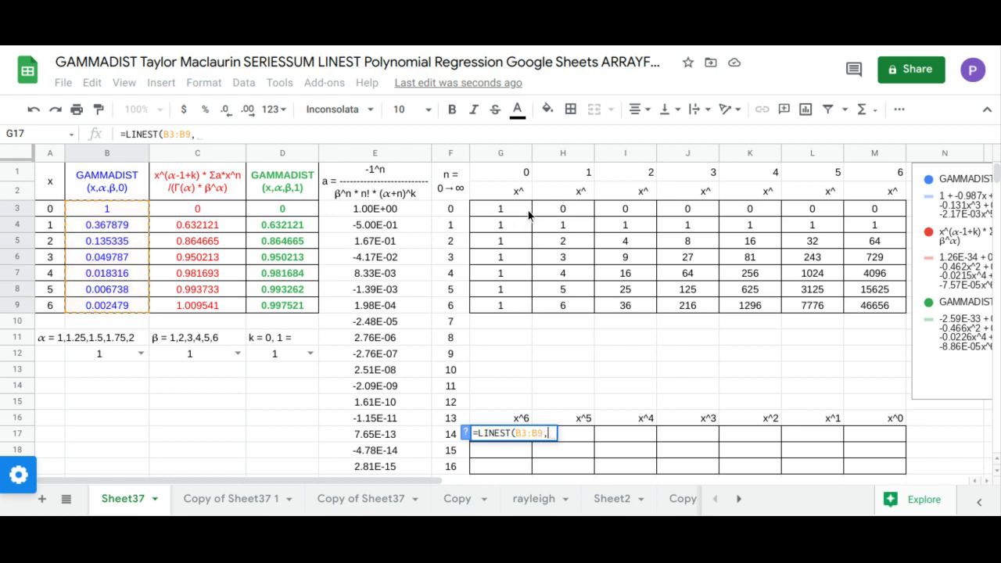
{"action": "left_click_drag", "start_coordinate": [560, 214], "coordinate": [859, 305]}
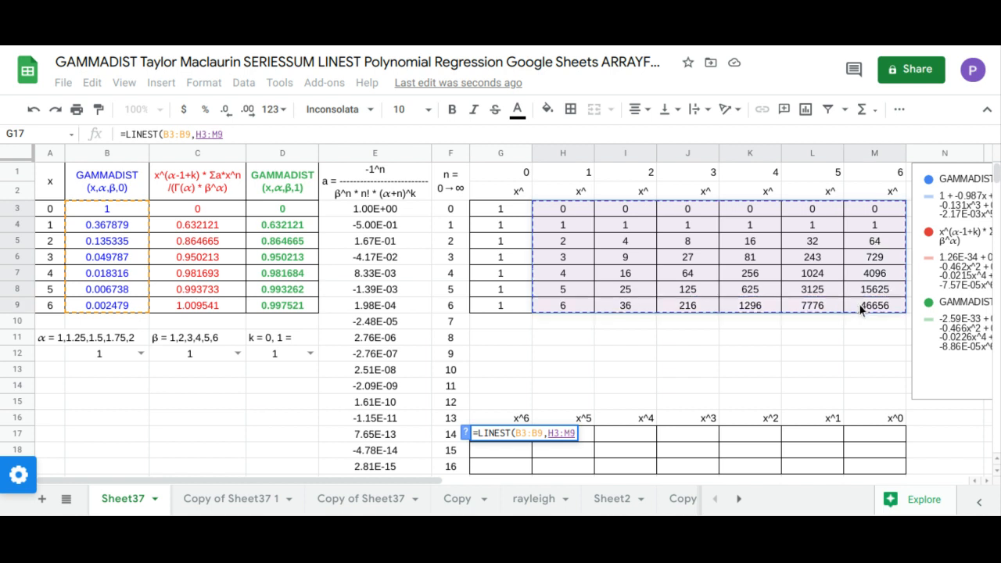
{"action": "key", "text": "Return"}
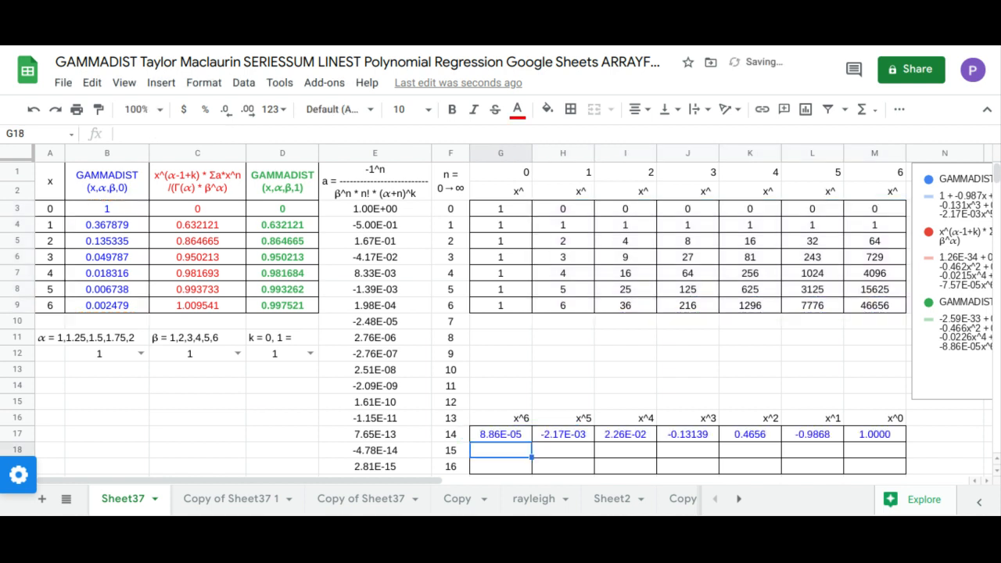
Compute the regression coefficients for the red Σa*x^n series by entering =LINEST(C3:C9,H3:M9) in G18
{"action": "type", "text": "-"}
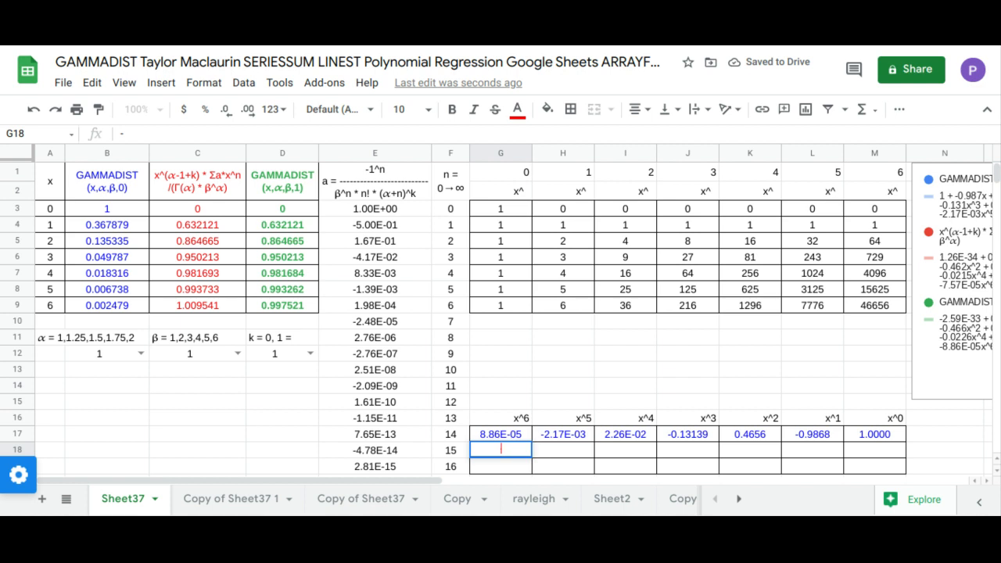
{"action": "key", "text": "BackSpace"}
{"action": "type", "text": "=lin"}
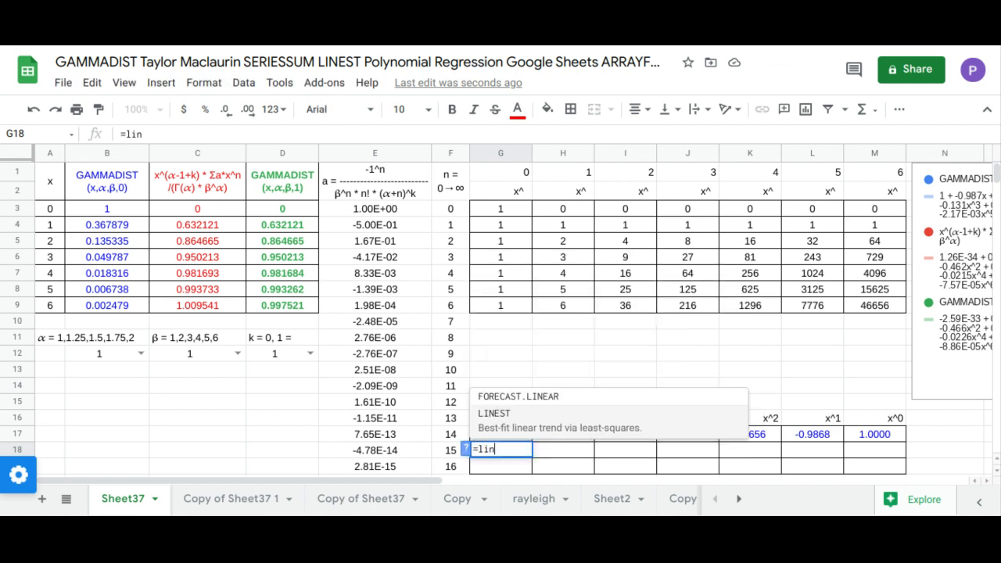
{"action": "key", "text": "Tab"}
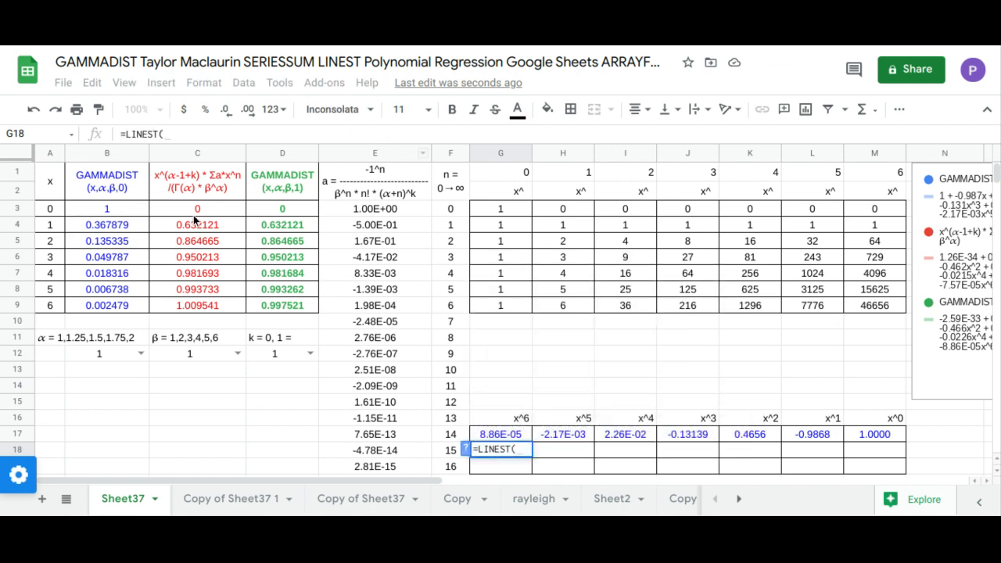
{"action": "left_click_drag", "start_coordinate": [195, 212], "coordinate": [208, 307]}
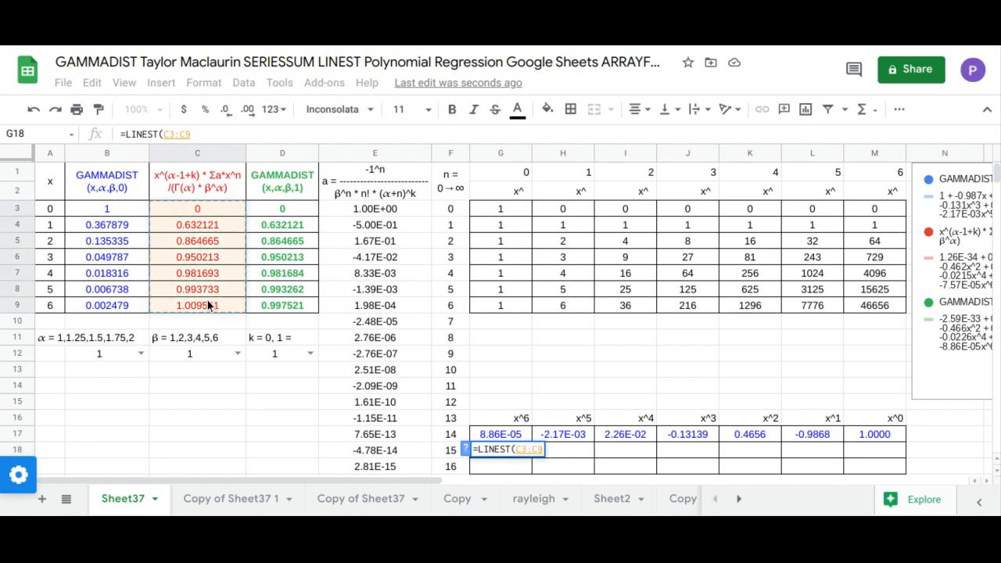
{"action": "type", "text": ","}
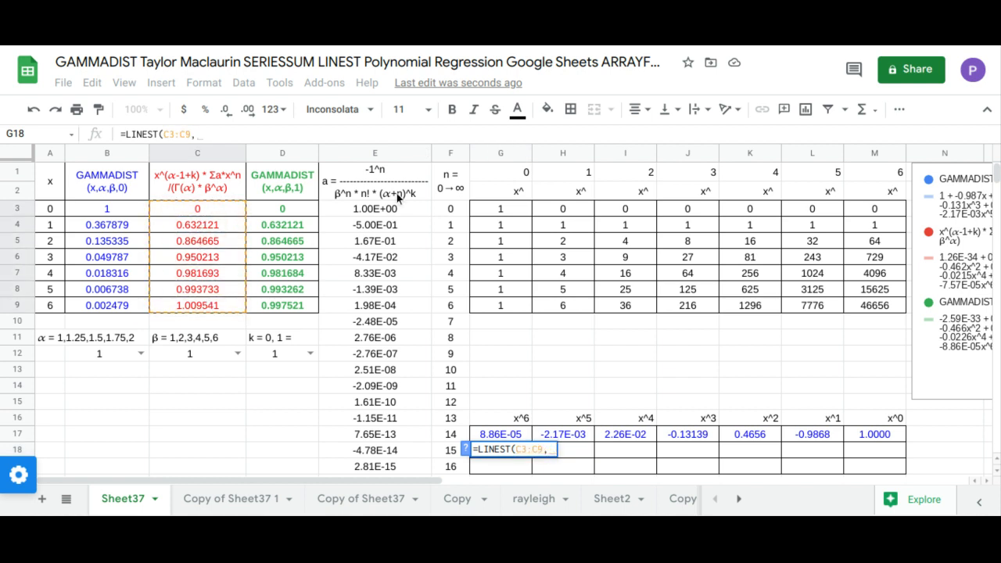
{"action": "mouse_move", "coordinate": [574, 213]}
{"action": "left_mouse_down"}
{"action": "mouse_move", "coordinate": [737, 278]}
{"action": "mouse_move", "coordinate": [851, 302]}
{"action": "left_mouse_up"}
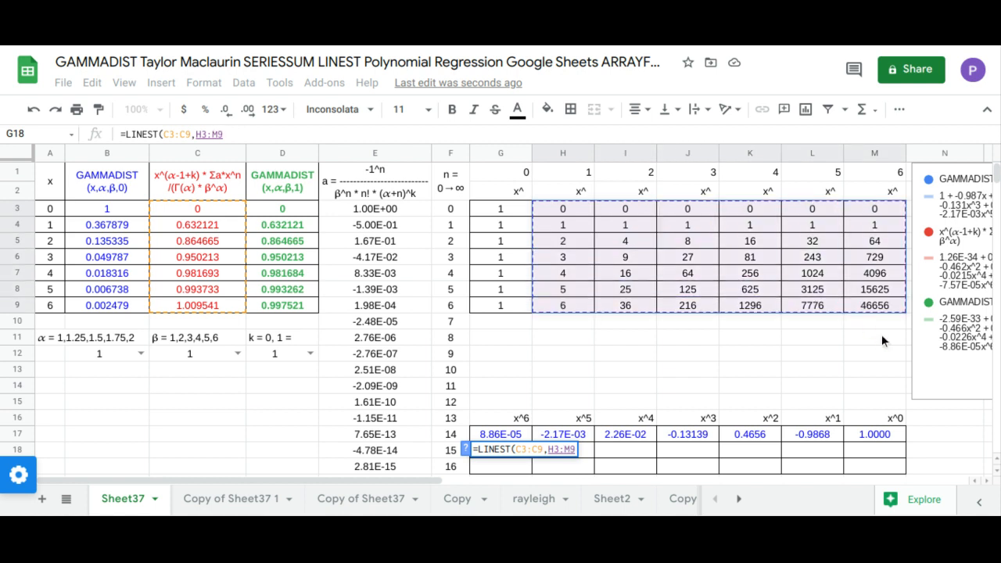
{"action": "key", "text": "Return"}
Compute the regression coefficients for the green GAMMADIST (x,α,β,1) column by entering =LINEST(D3:D9,H3:M9) in G19
{"action": "type", "text": "=lin"}
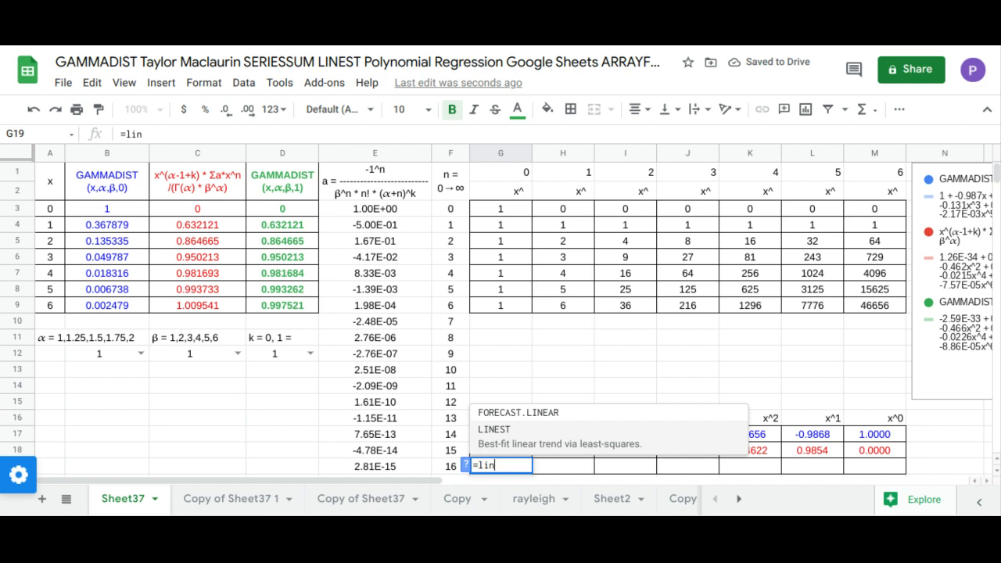
{"action": "key", "text": "Tab"}
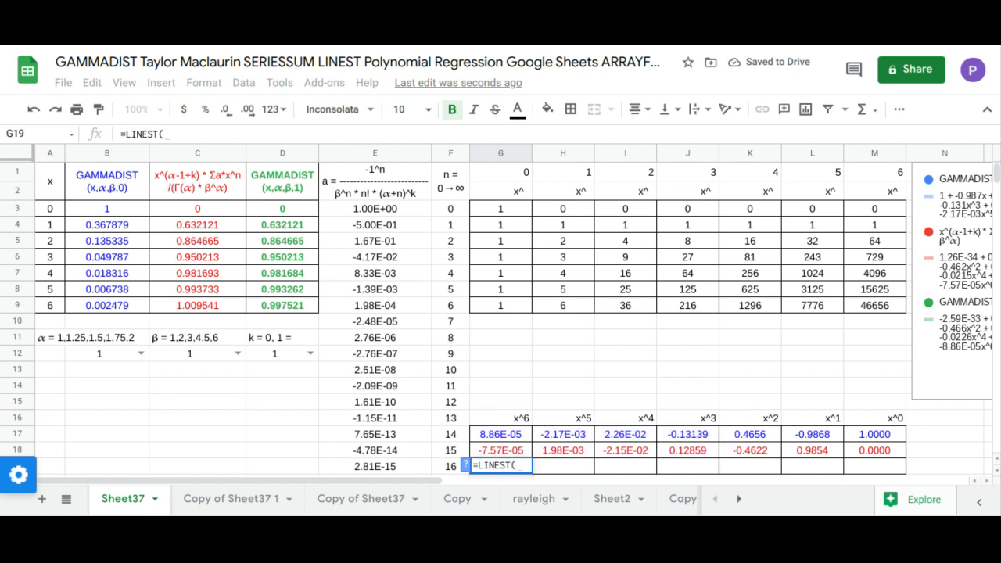
{"action": "left_click_drag", "start_coordinate": [295, 212], "coordinate": [301, 305]}
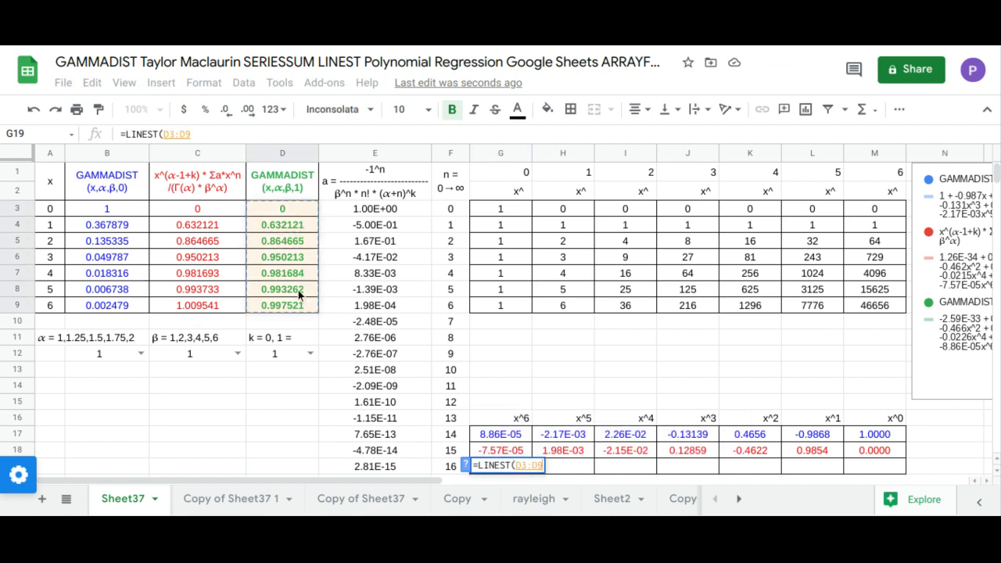
{"action": "type", "text": ","}
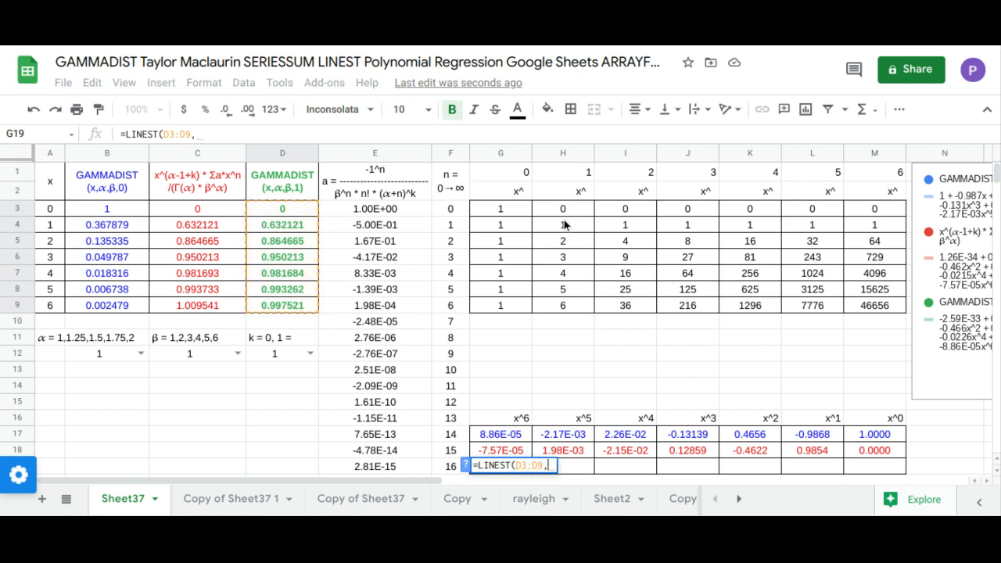
{"action": "left_click_drag", "start_coordinate": [566, 213], "coordinate": [859, 304]}
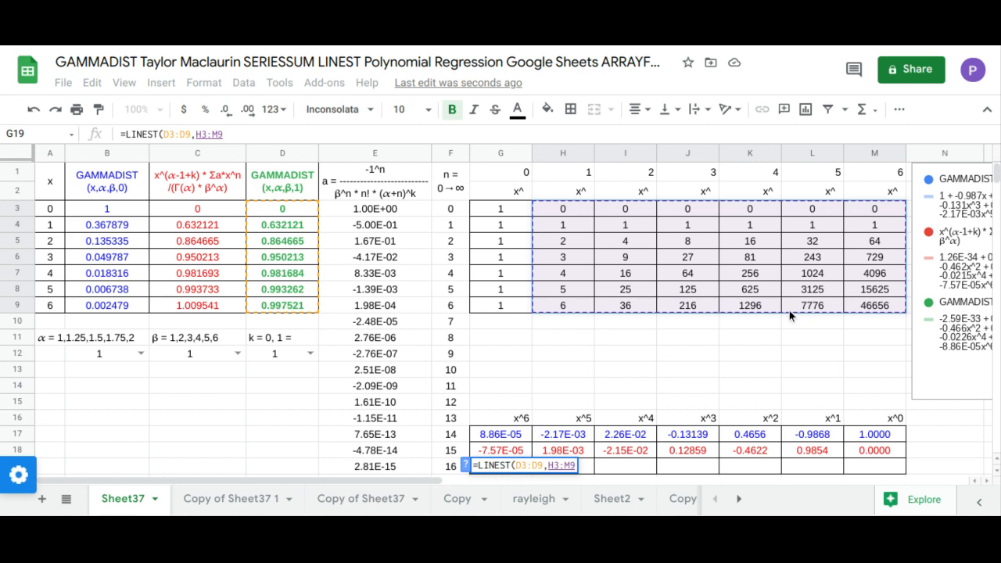
{"action": "key", "text": "Return"}
Move the chart over the table of powers of x, directly above the LINEST coefficient rows
{"action": "scroll", "coordinate": [650, 315], "scroll_direction": "up", "scroll_amount": 1}
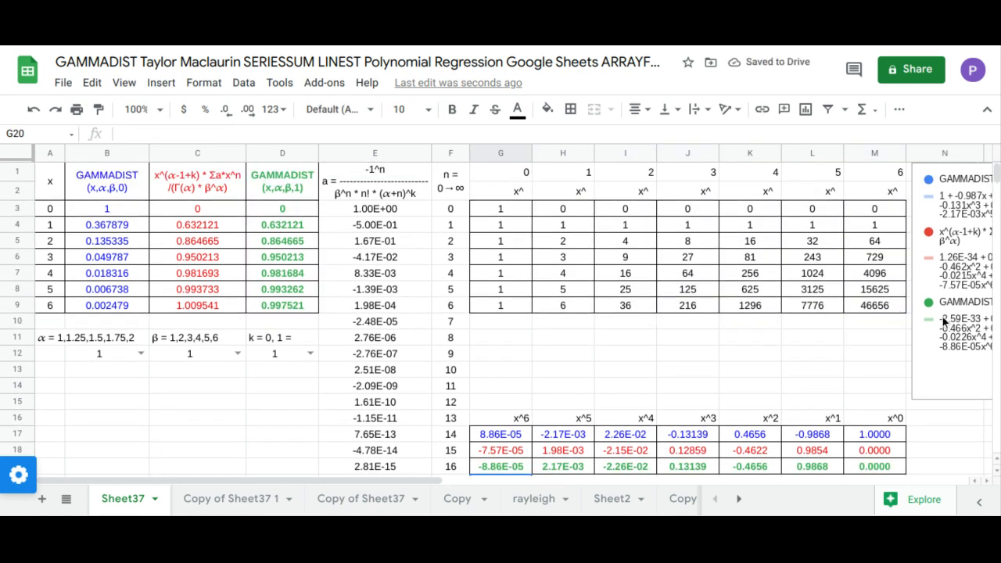
{"action": "left_click", "coordinate": [937, 318]}
{"action": "left_click_drag", "start_coordinate": [936, 318], "coordinate": [464, 302]}
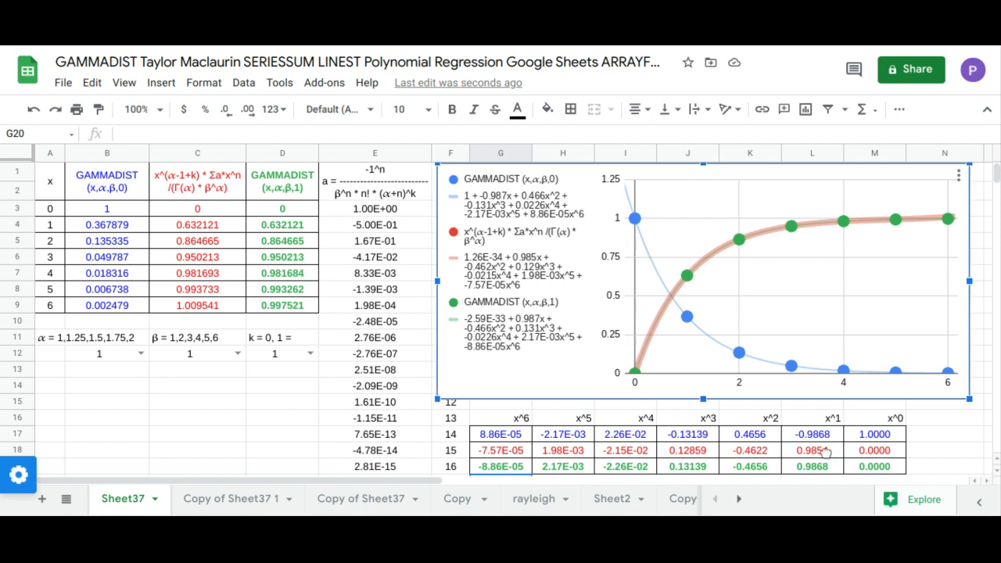
Set k in D12 to 0 and compare the blue and red series and their coefficient rows, B1:C9 and G17:M18
{"action": "left_click", "coordinate": [310, 353]}
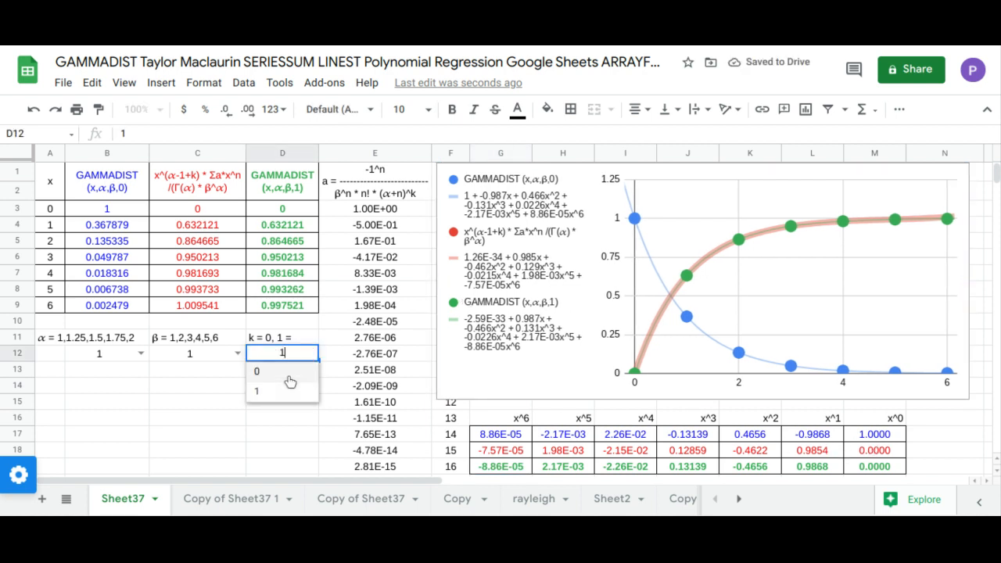
{"action": "left_click", "coordinate": [286, 373]}
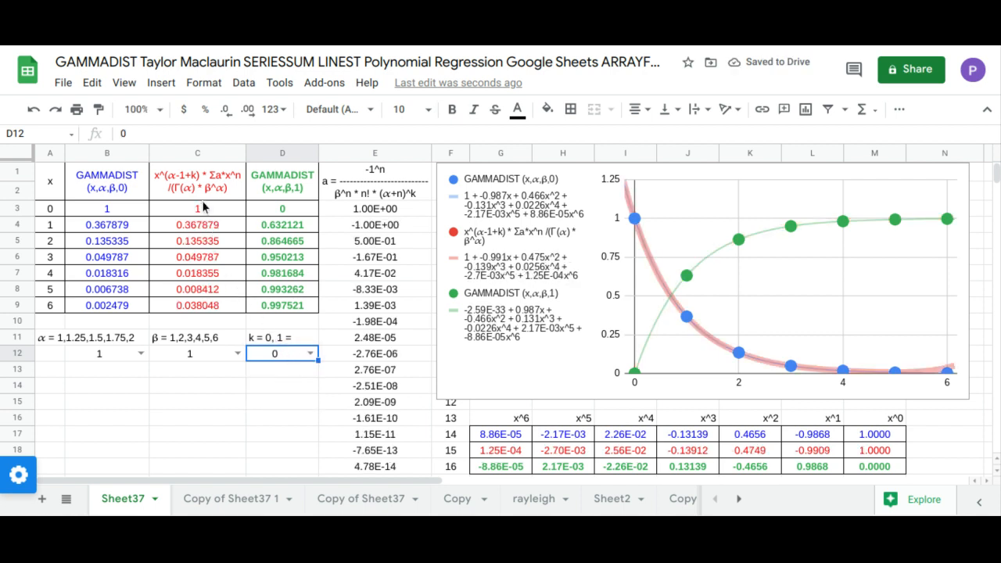
{"action": "left_click_drag", "start_coordinate": [205, 191], "coordinate": [133, 305]}
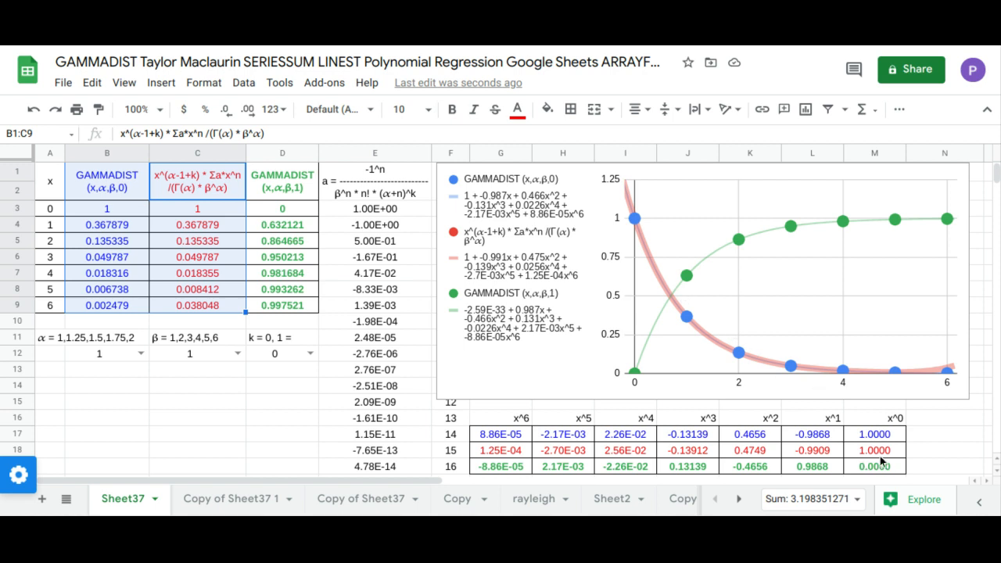
{"action": "left_click_drag", "start_coordinate": [882, 451], "coordinate": [507, 434]}
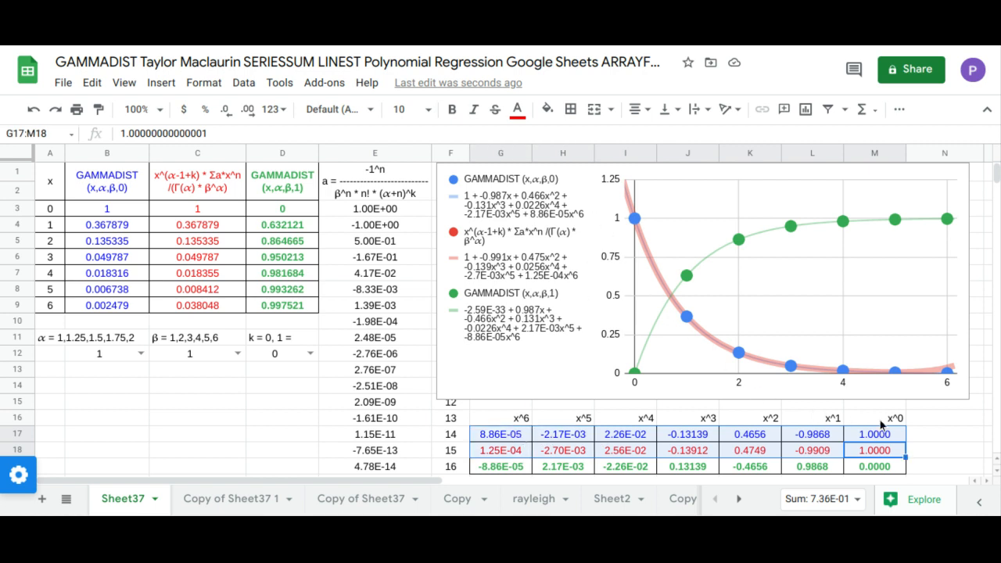
Set k in D12 to 1 and compare the red and green series and their coefficient rows, C1:D9 and G18:M19
{"action": "left_click", "coordinate": [309, 352]}
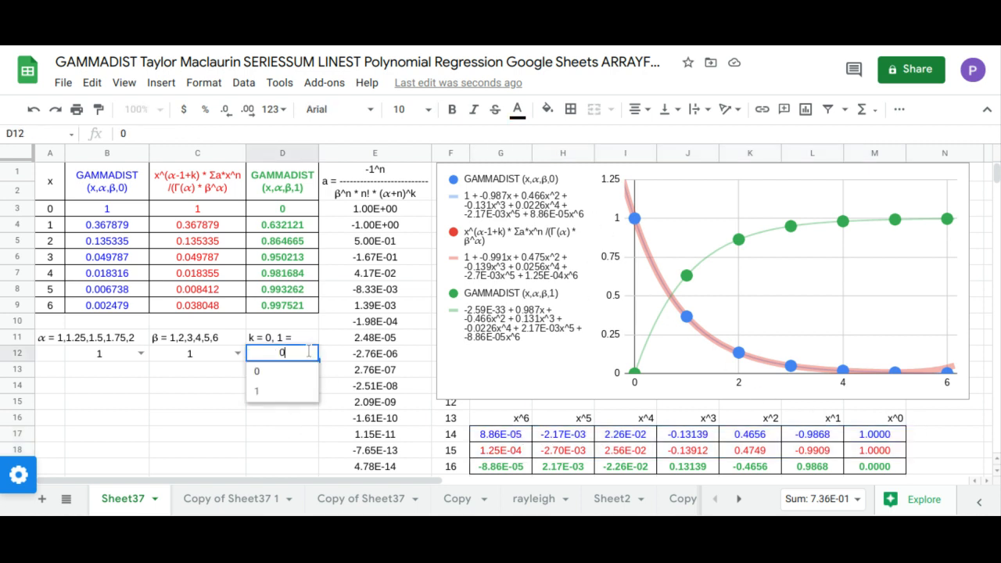
{"action": "left_click", "coordinate": [282, 391]}
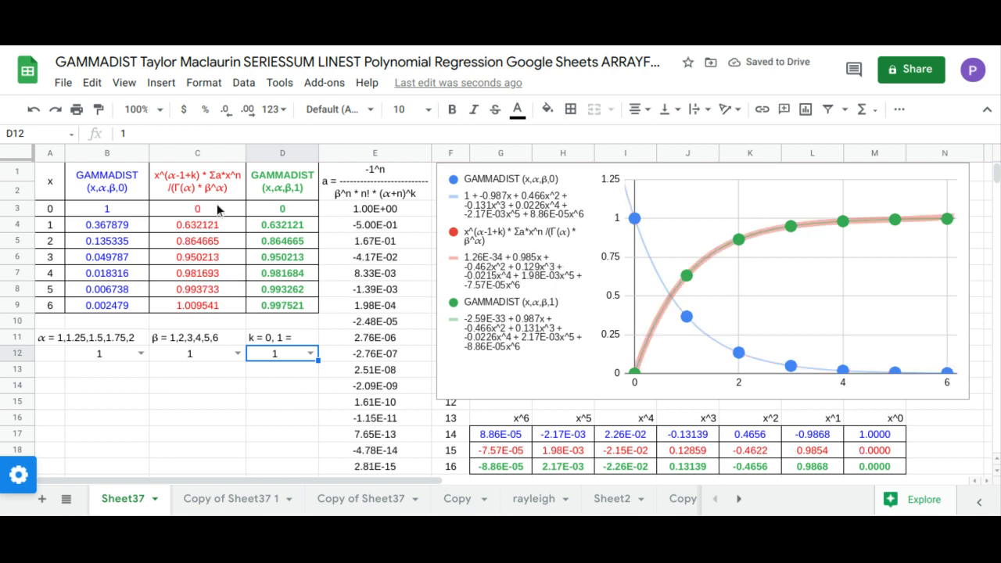
{"action": "left_click_drag", "start_coordinate": [215, 189], "coordinate": [285, 306]}
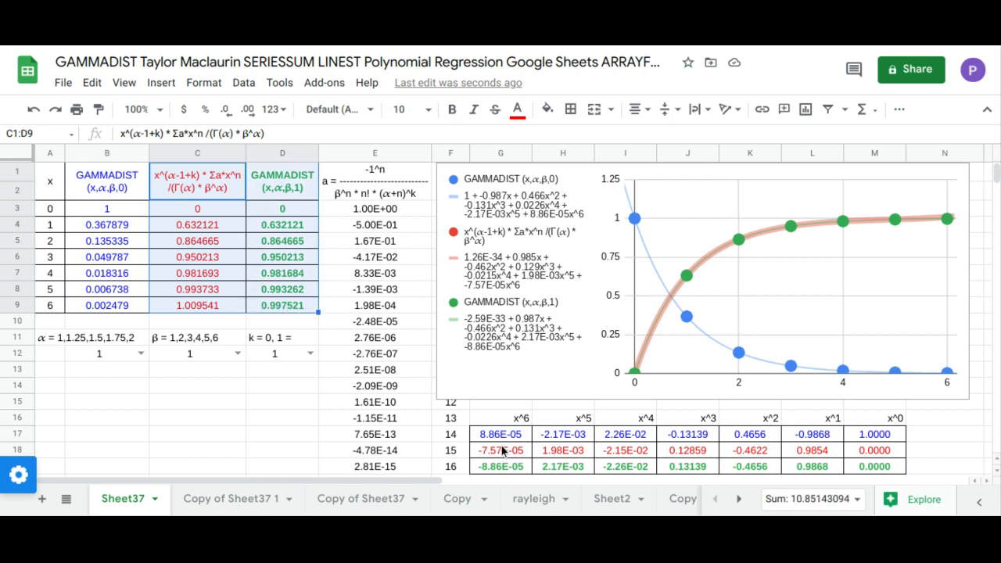
{"action": "left_click_drag", "start_coordinate": [503, 457], "coordinate": [875, 468]}
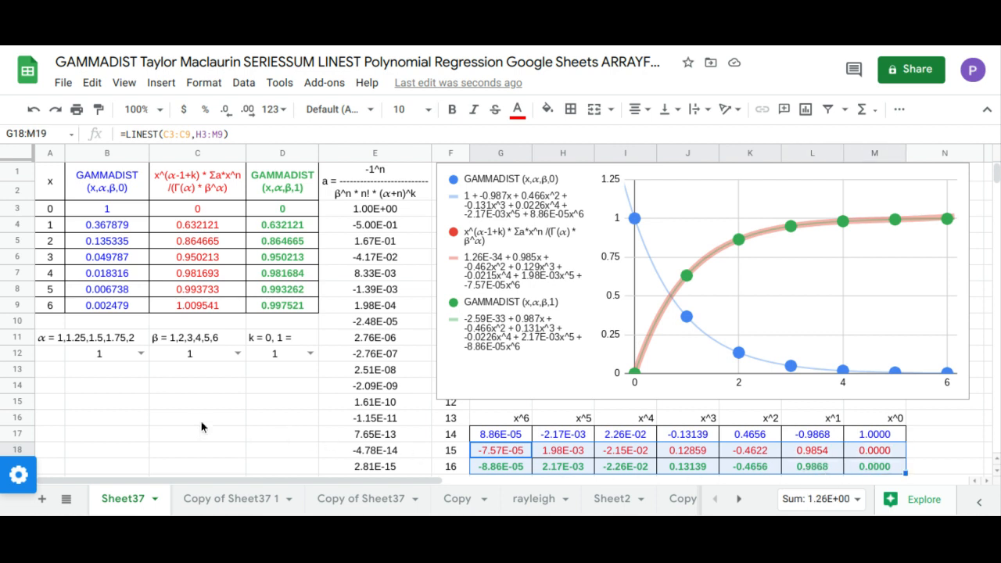
Set α to 1.25 and k to 0, and select the series coefficients and n values in E1:F19
{"action": "left_click", "coordinate": [142, 354]}
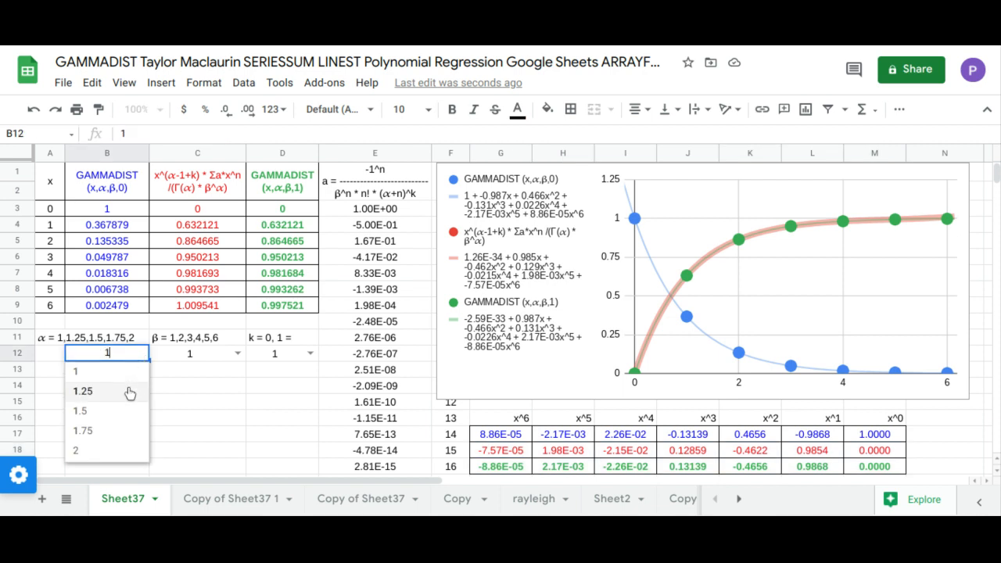
{"action": "left_click", "coordinate": [130, 389]}
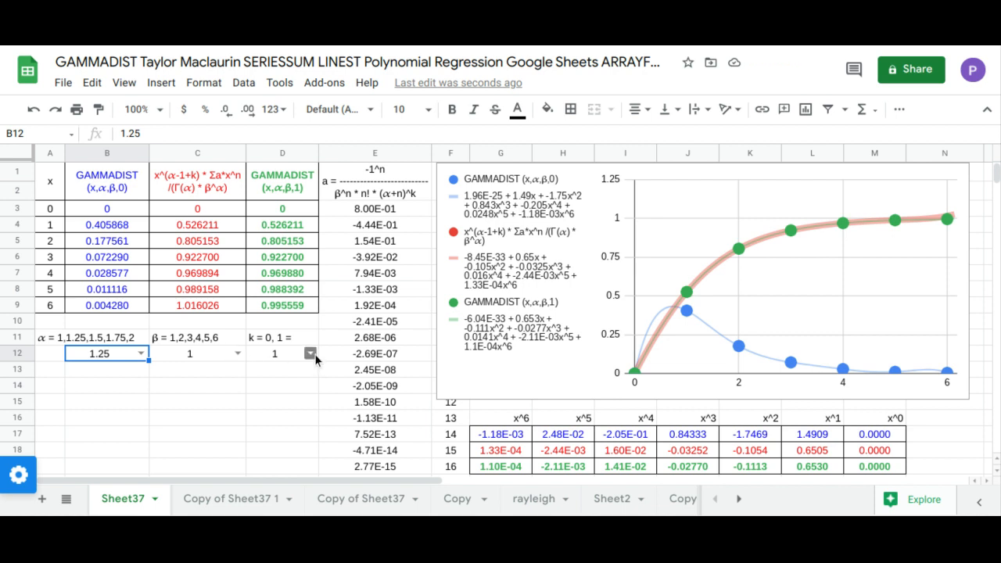
{"action": "left_click", "coordinate": [311, 353]}
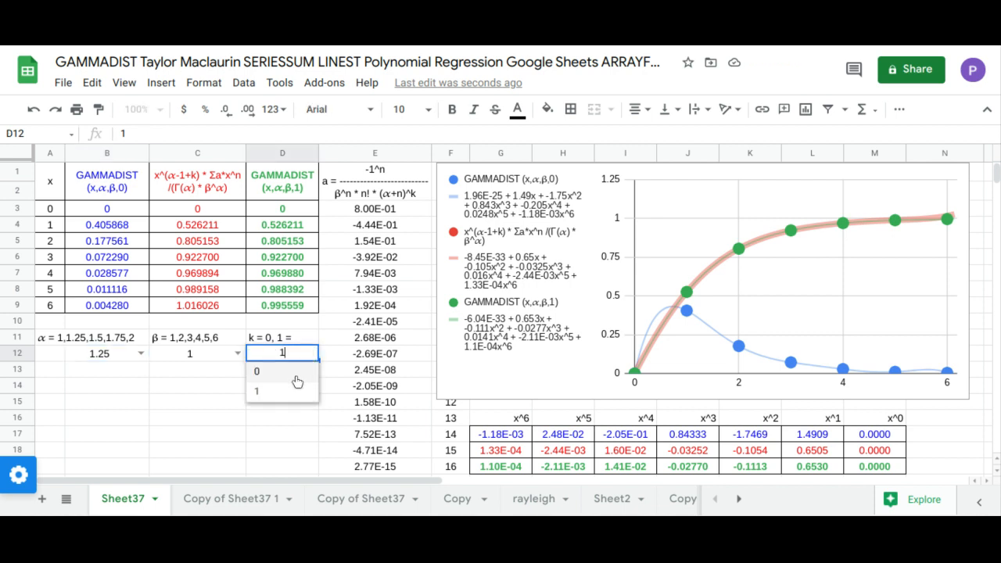
{"action": "left_click", "coordinate": [297, 379]}
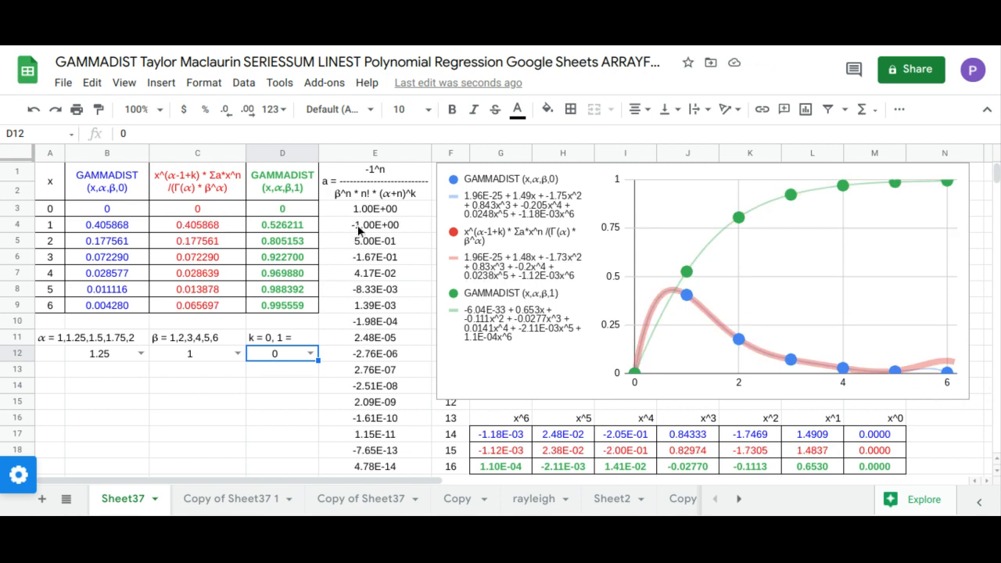
{"action": "left_click_drag", "start_coordinate": [366, 183], "coordinate": [450, 471]}
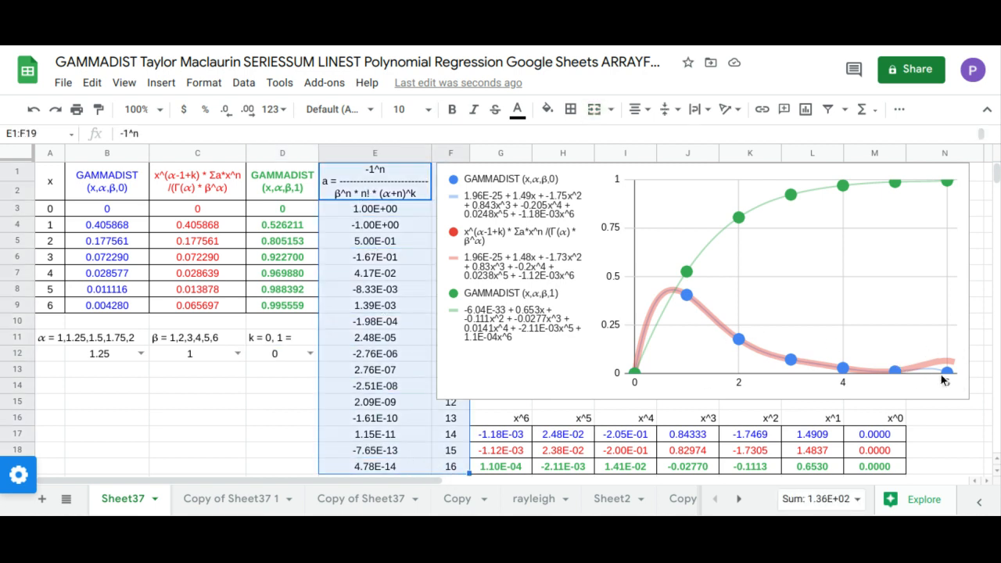
Set α in B12 to 1.5 and then to 1.75 to compare the curves at each value
{"action": "left_click", "coordinate": [140, 354]}
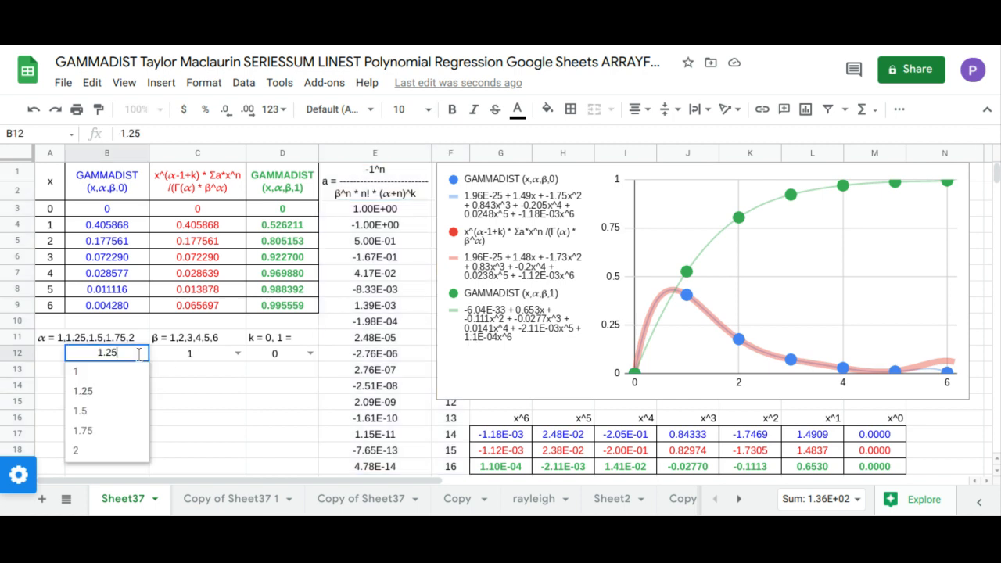
{"action": "left_click", "coordinate": [125, 420]}
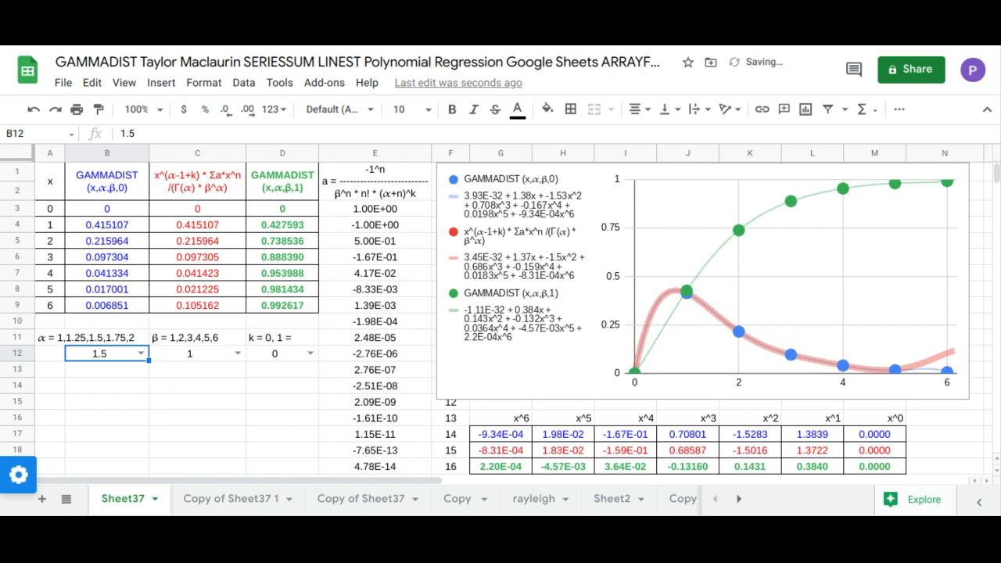
{"action": "left_click", "coordinate": [141, 354]}
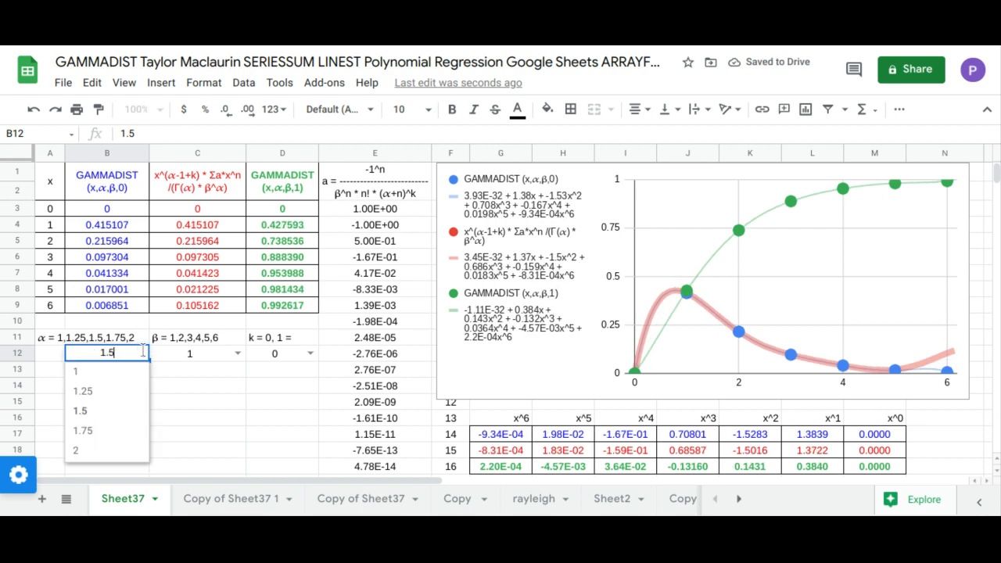
{"action": "left_click", "coordinate": [124, 430]}
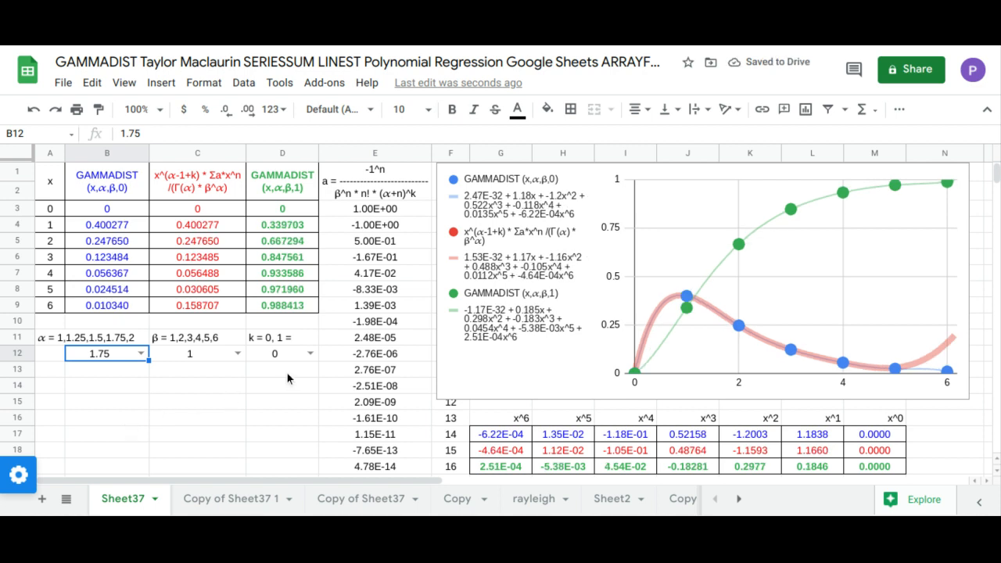
Set k in D12 to 1 and α in B12 to 2
{"action": "left_click", "coordinate": [312, 358]}
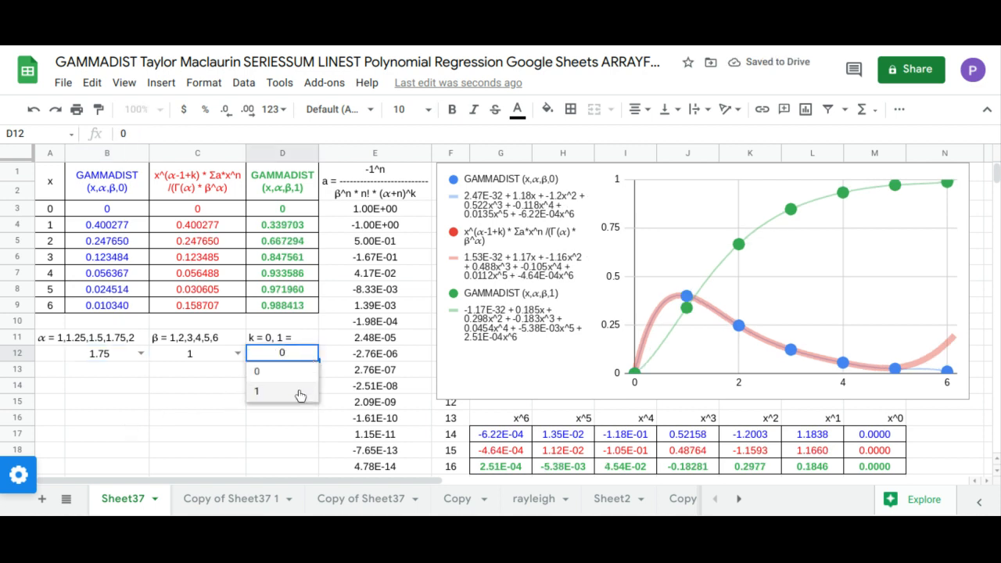
{"action": "left_click", "coordinate": [299, 390]}
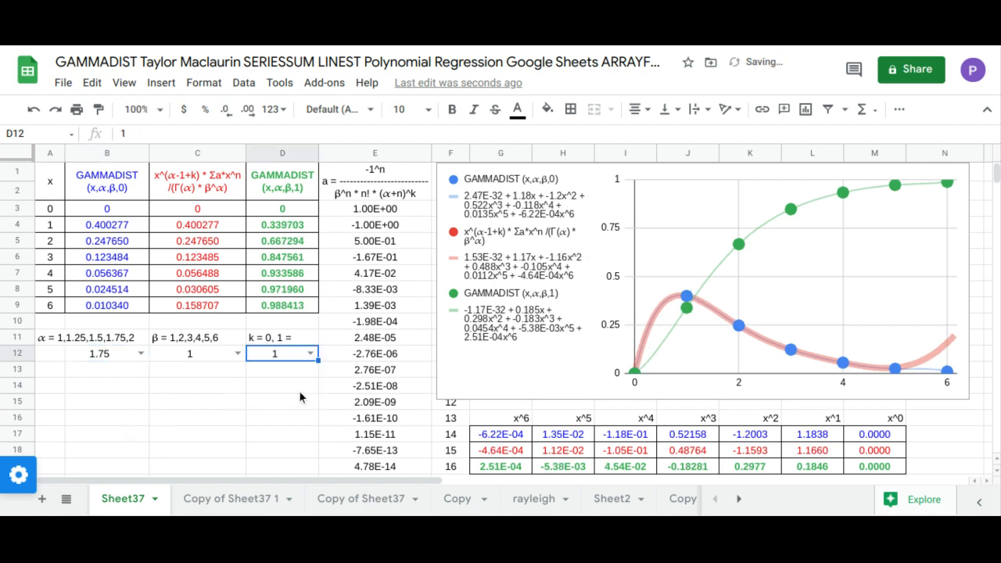
{"action": "left_click", "coordinate": [141, 354]}
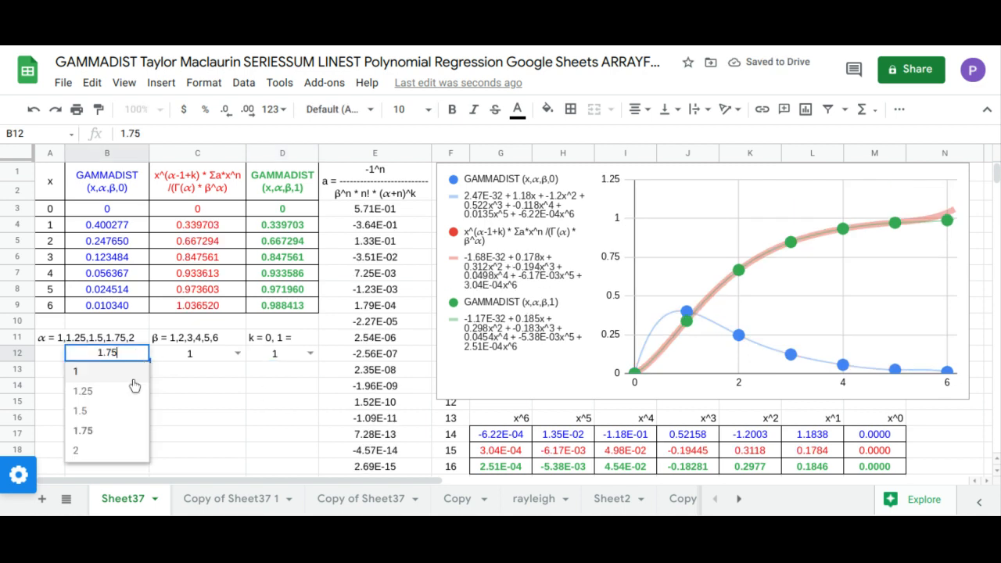
{"action": "left_click", "coordinate": [118, 450]}
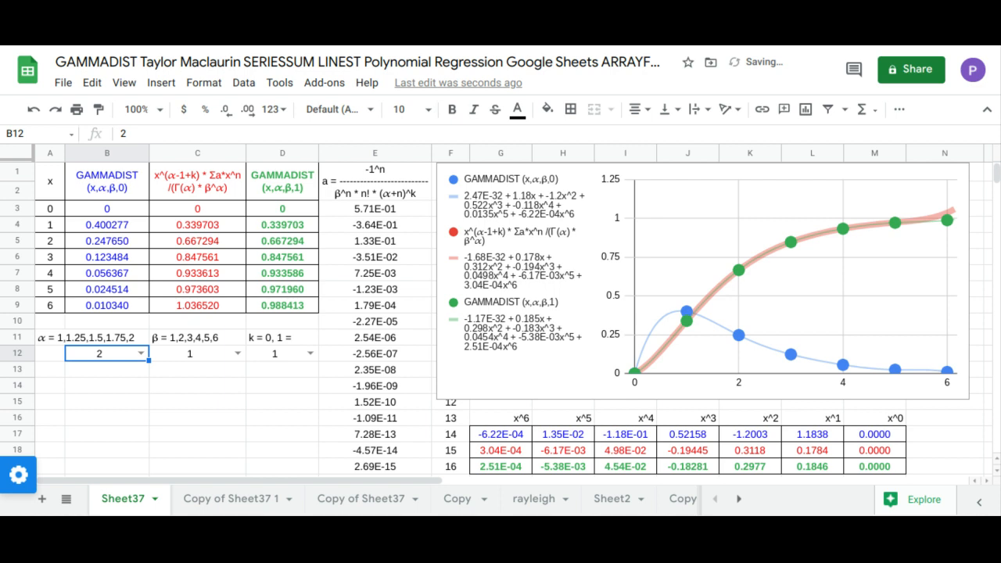
Set β in C12 to 2 and α in B12 to 1
{"action": "left_click", "coordinate": [237, 355]}
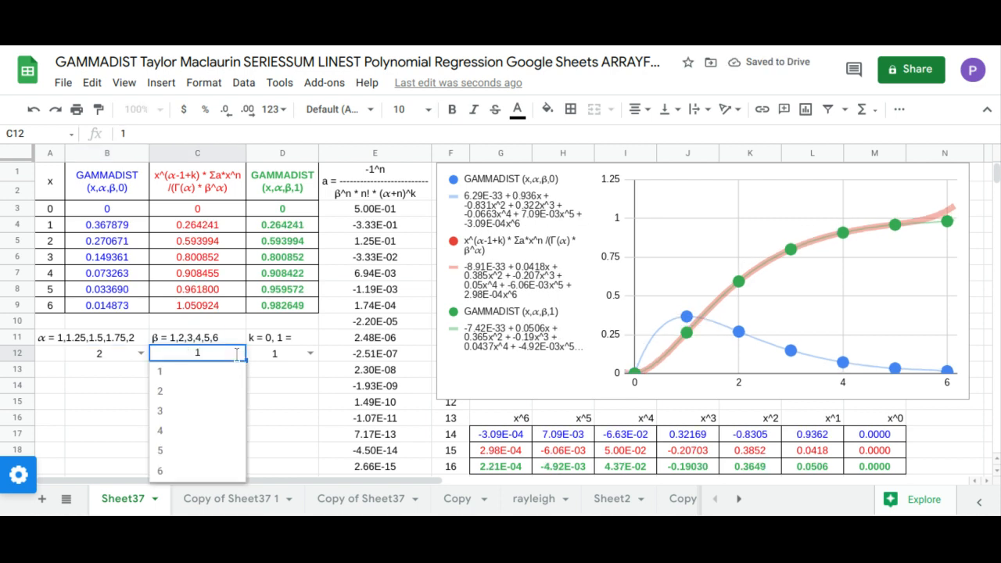
{"action": "left_click", "coordinate": [212, 396]}
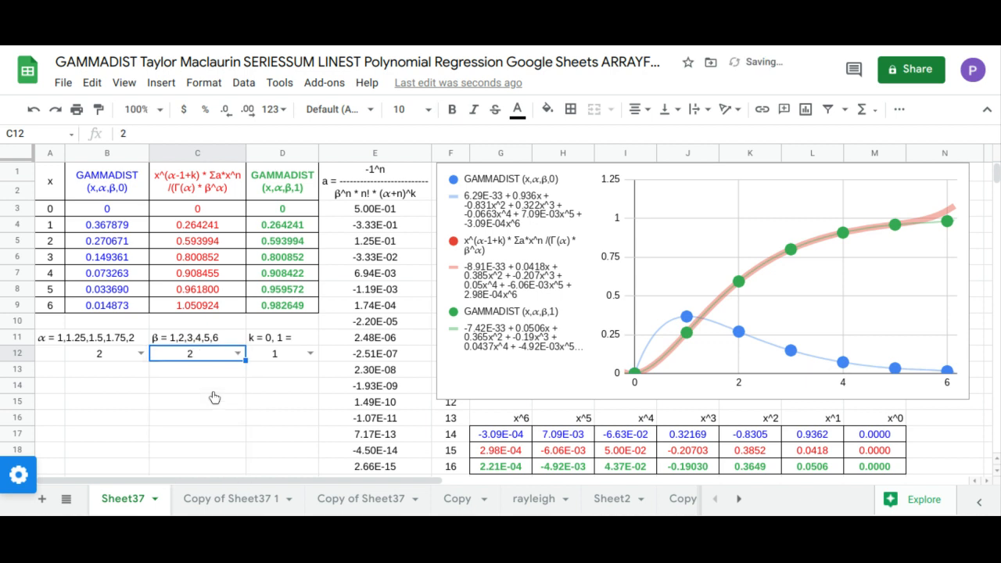
{"action": "left_click", "coordinate": [144, 353]}
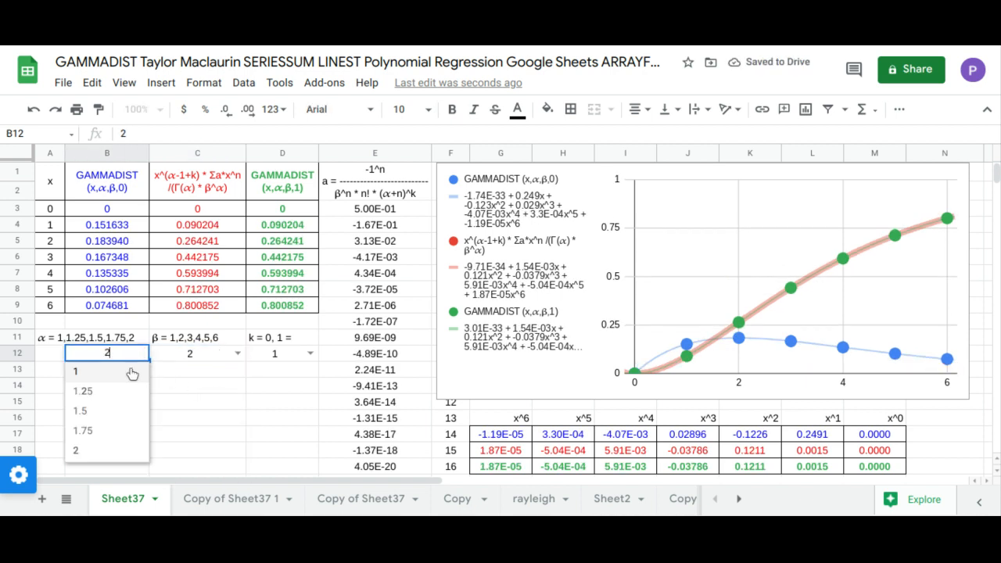
{"action": "left_click", "coordinate": [132, 372]}
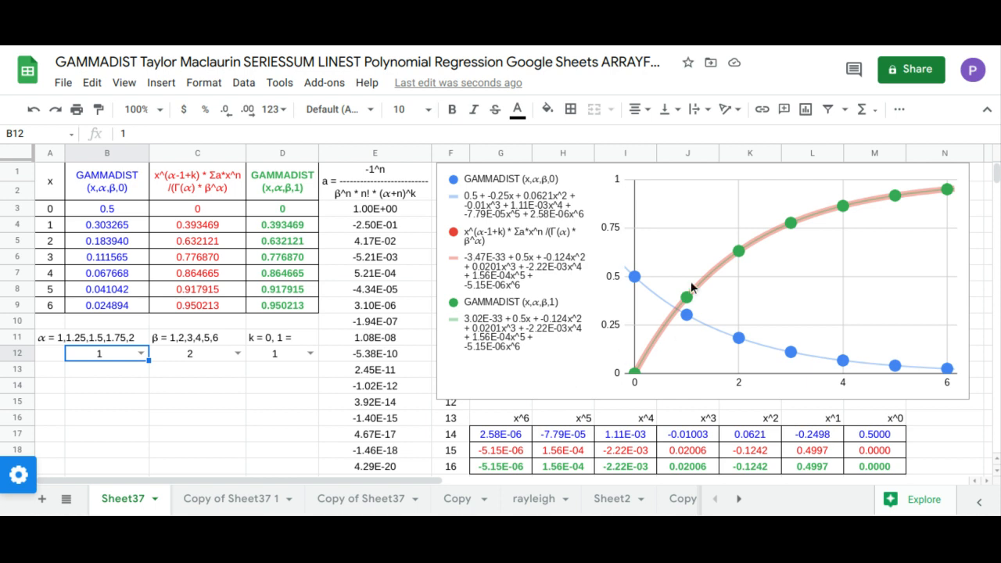
Set α in B12 to 1.25 and k in D12 to 0 to compare the red series with GAMMADIST (x,α,β,0)
{"action": "left_click", "coordinate": [140, 356]}
{"action": "left_click", "coordinate": [126, 396]}
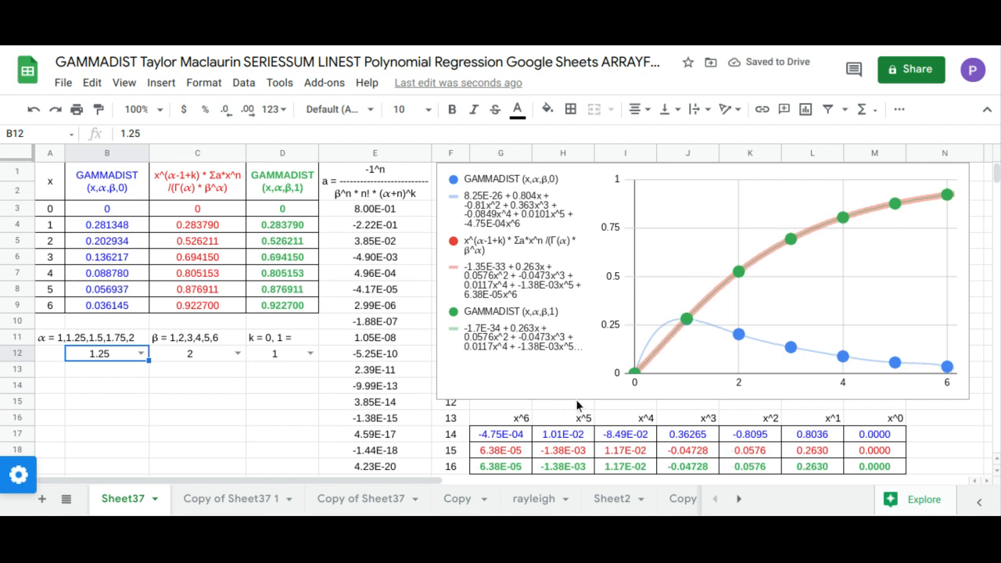
{"action": "left_click", "coordinate": [311, 353]}
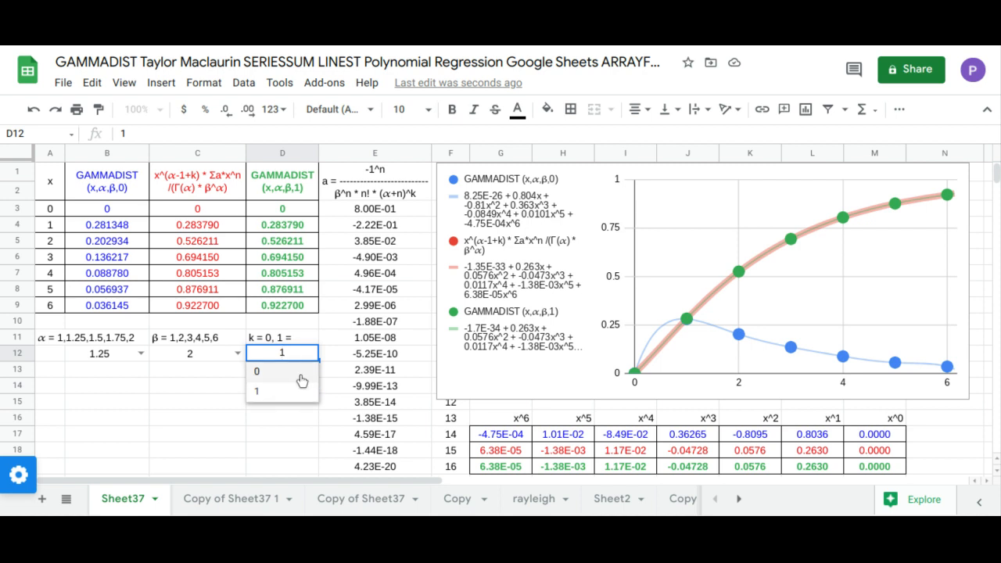
{"action": "left_click", "coordinate": [300, 373]}
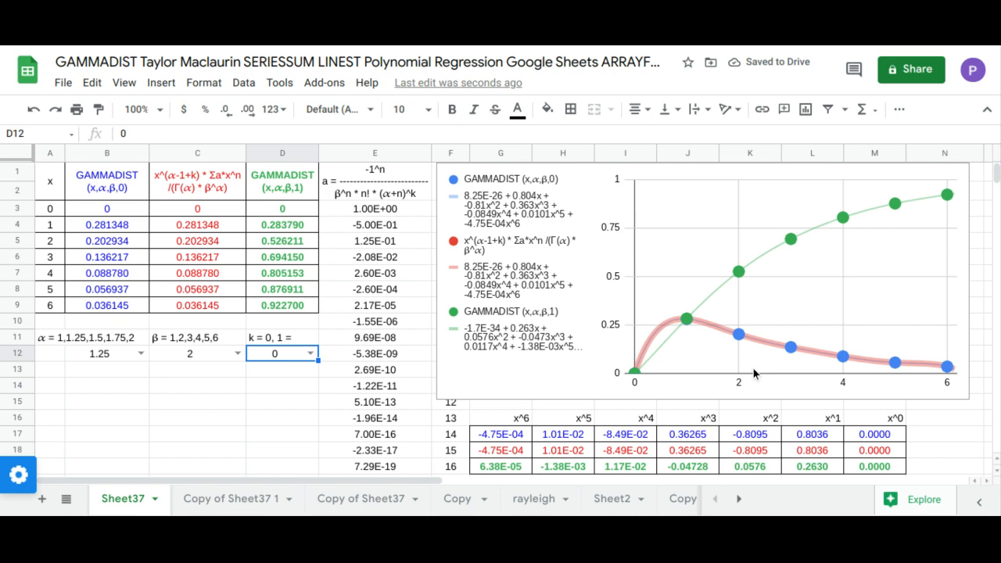
Set k in D12 to 1 and α in B12 to 1.5
{"action": "left_click", "coordinate": [311, 354]}
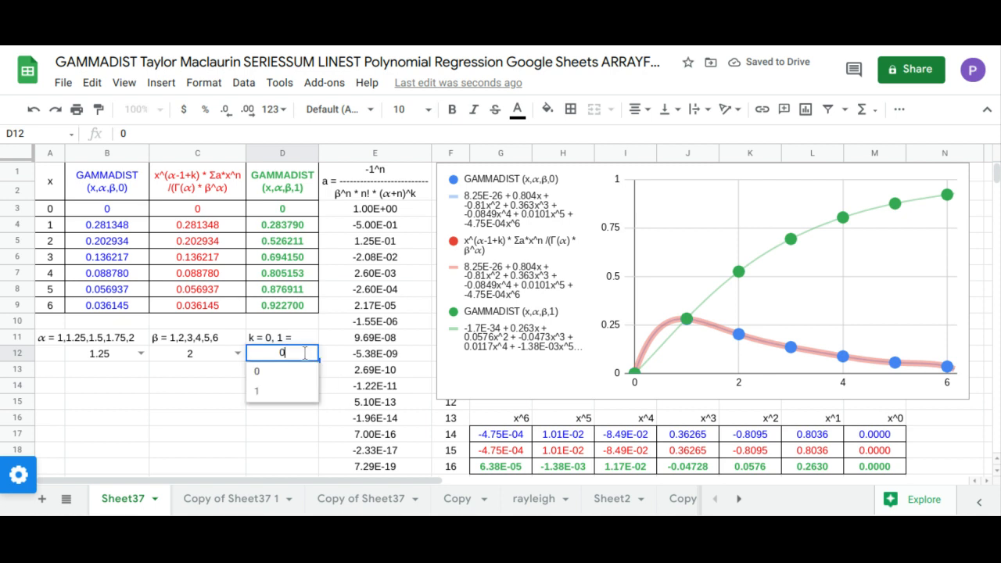
{"action": "left_click", "coordinate": [294, 394]}
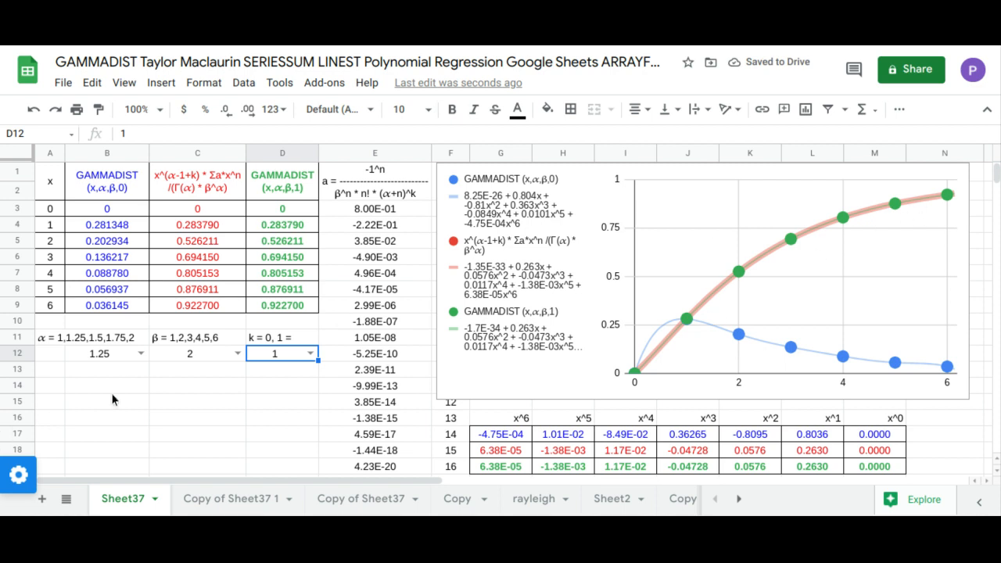
{"action": "left_click", "coordinate": [144, 356]}
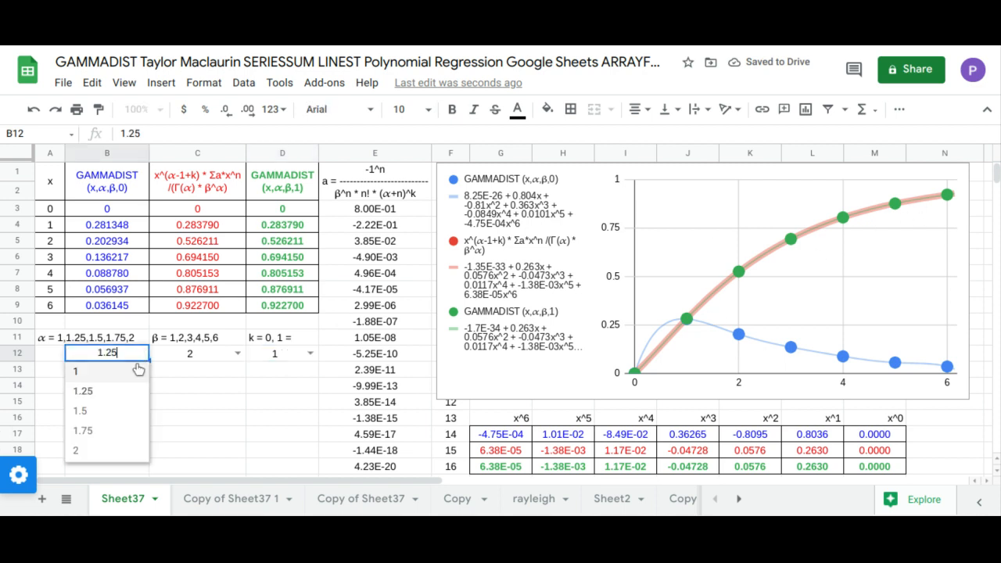
{"action": "left_click", "coordinate": [118, 417]}
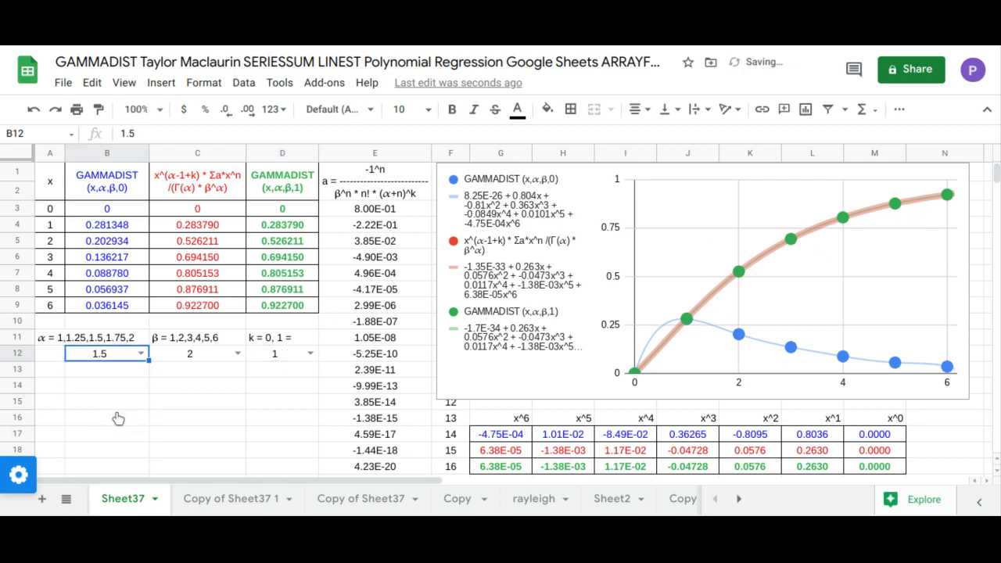
Switch k in D12 to 0 and back to 1 to compare the red series with both GAMMADIST curves
{"action": "left_click", "coordinate": [311, 356]}
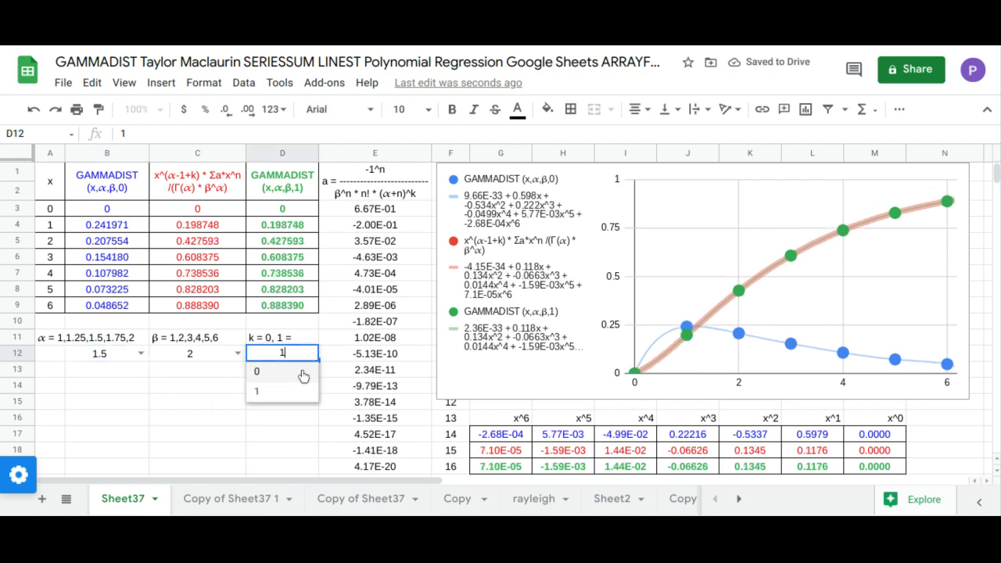
{"action": "left_click", "coordinate": [302, 375]}
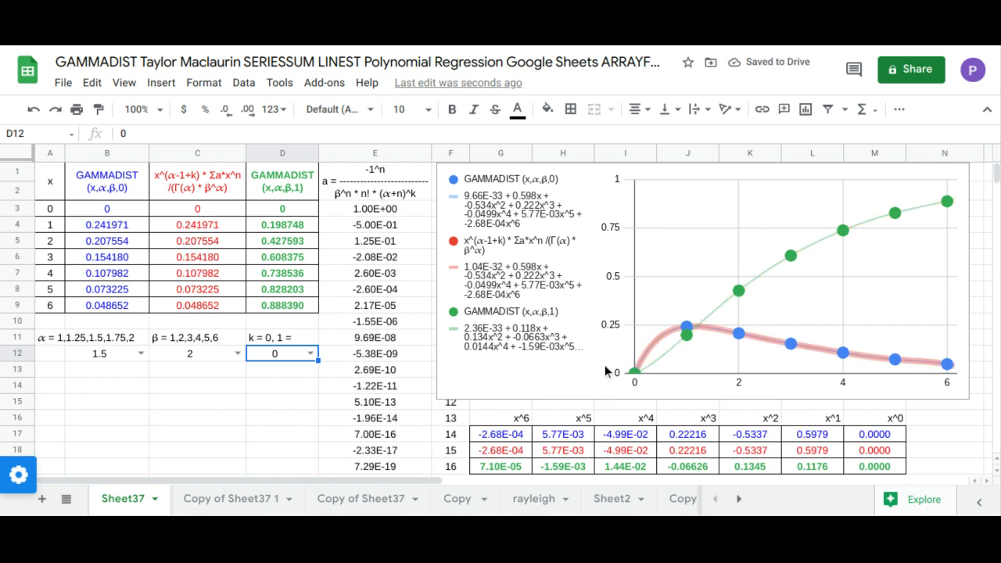
{"action": "left_click", "coordinate": [312, 354]}
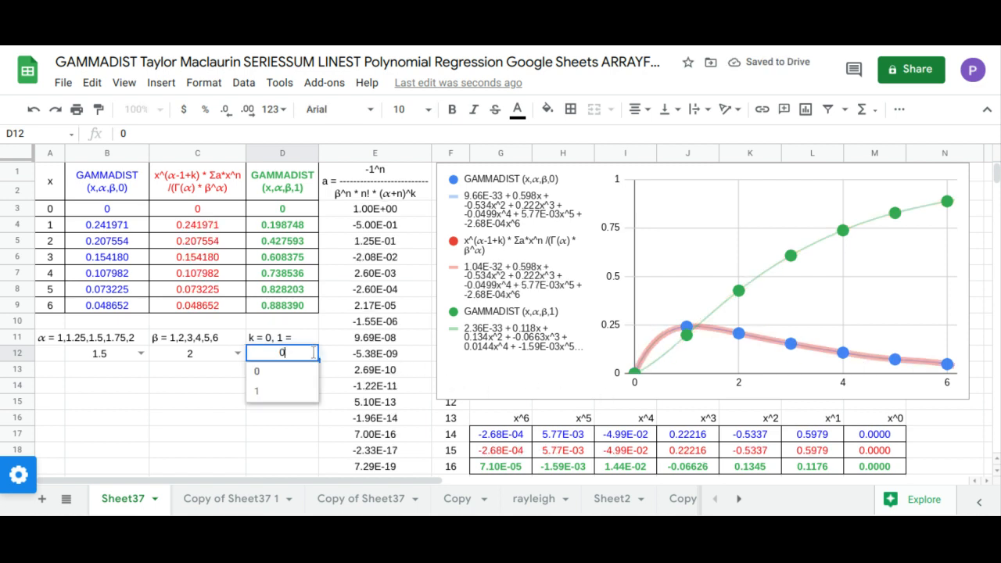
{"action": "left_click", "coordinate": [289, 392]}
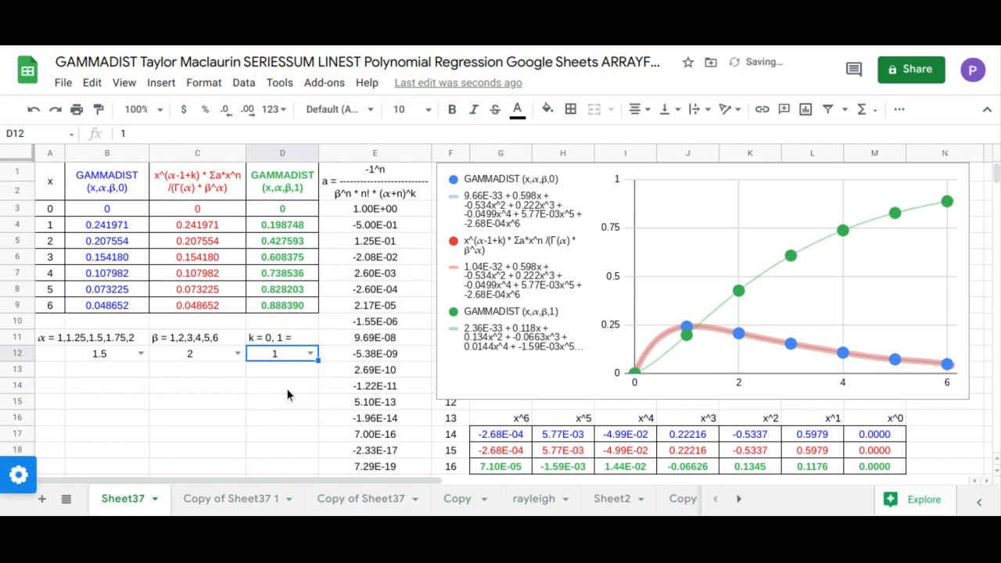
Set β in C12 to 3 and α in B12 to 1
{"action": "left_click", "coordinate": [237, 357]}
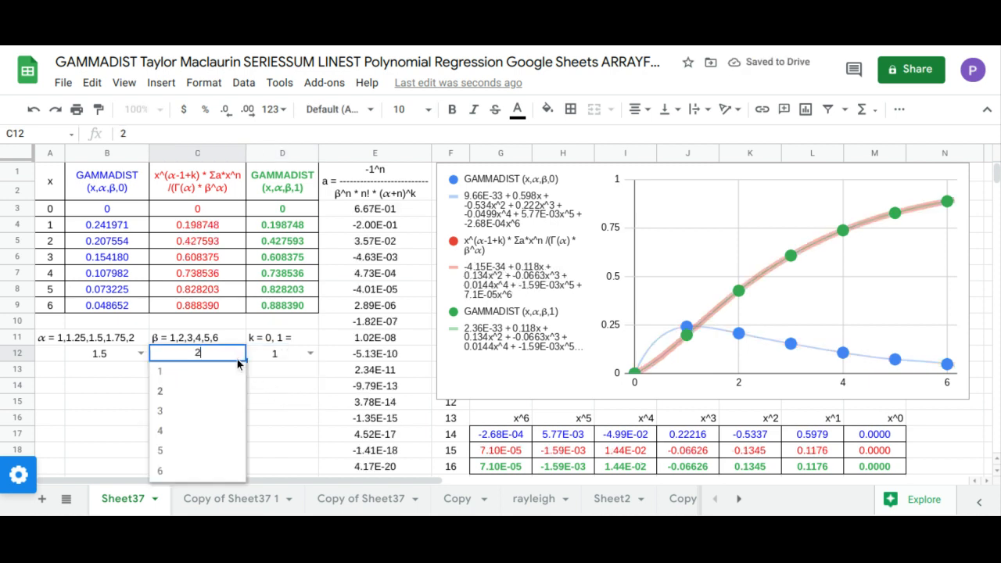
{"action": "left_click", "coordinate": [219, 422]}
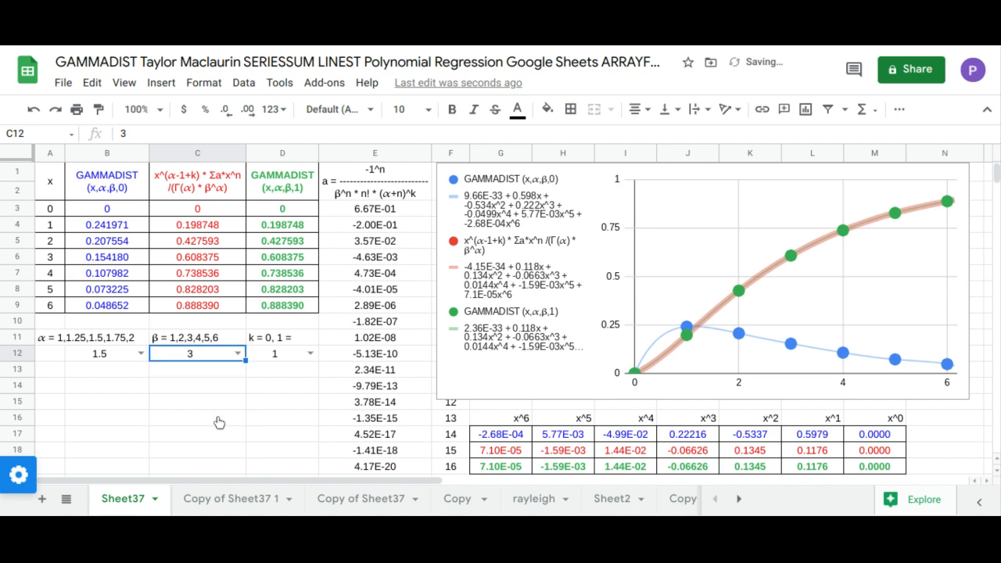
{"action": "left_click", "coordinate": [142, 354]}
{"action": "left_click", "coordinate": [129, 378]}
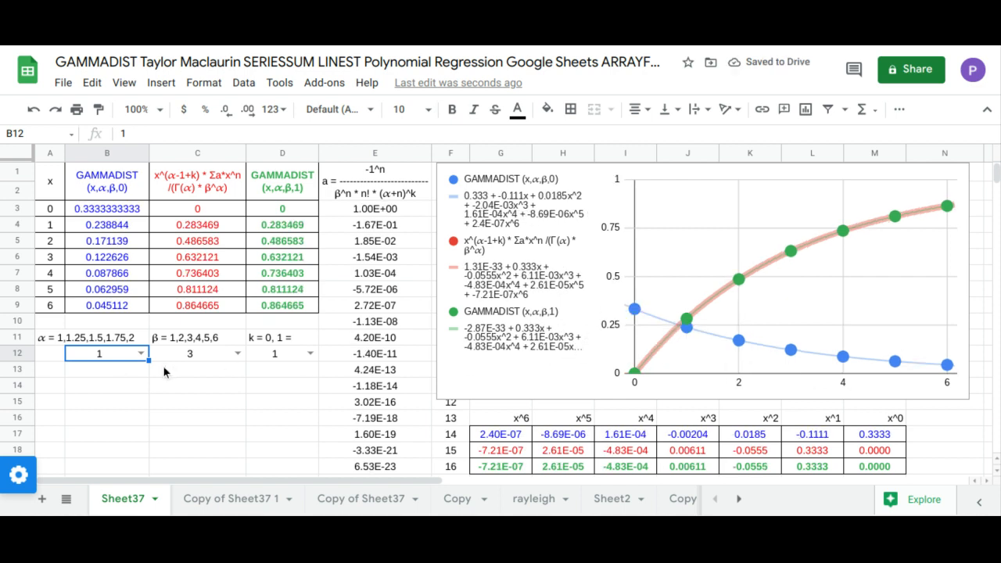
Set α in B12 to 1.25 and k in D12 to 0 to compare the curves at β = 3
{"action": "left_click", "coordinate": [141, 356]}
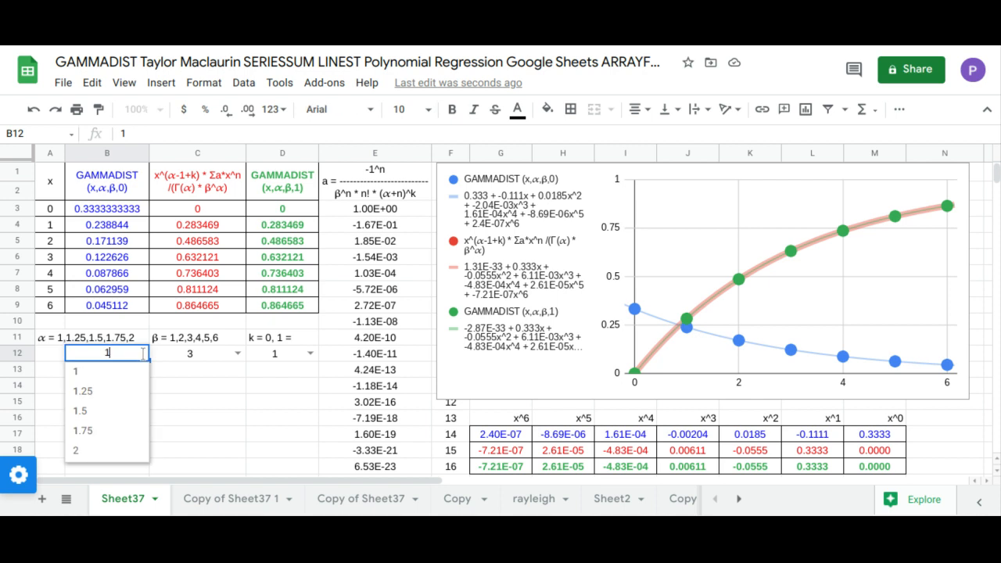
{"action": "left_click", "coordinate": [126, 396]}
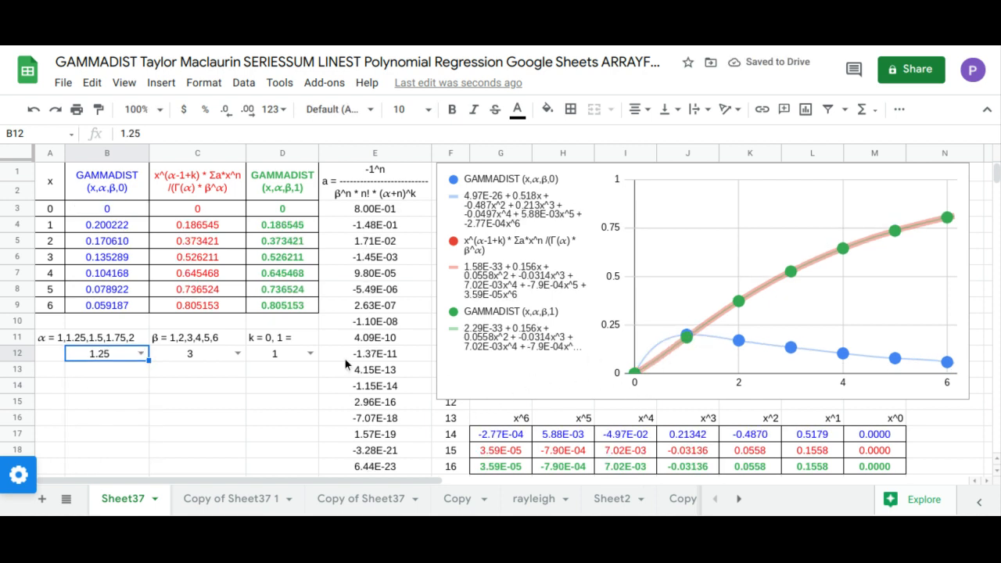
{"action": "left_click", "coordinate": [310, 355]}
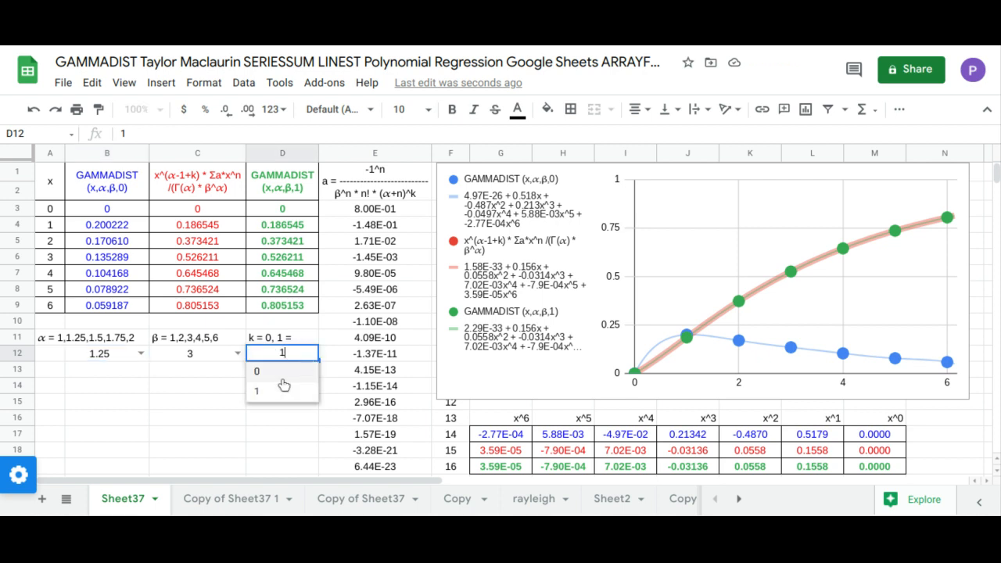
{"action": "left_click", "coordinate": [284, 379]}
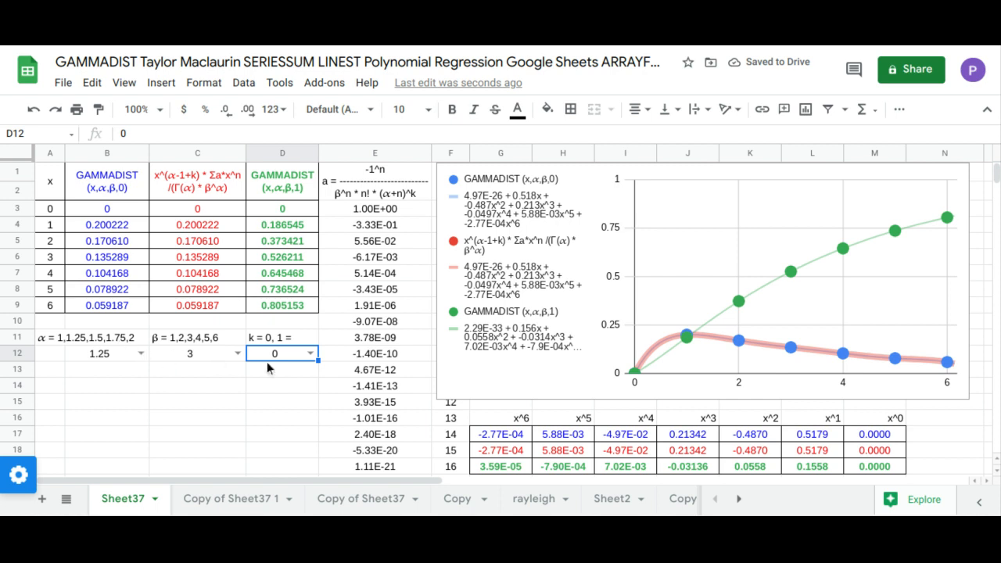
Return k in D12 to 1 and set α in B12 to 1.5
{"action": "left_click", "coordinate": [310, 355]}
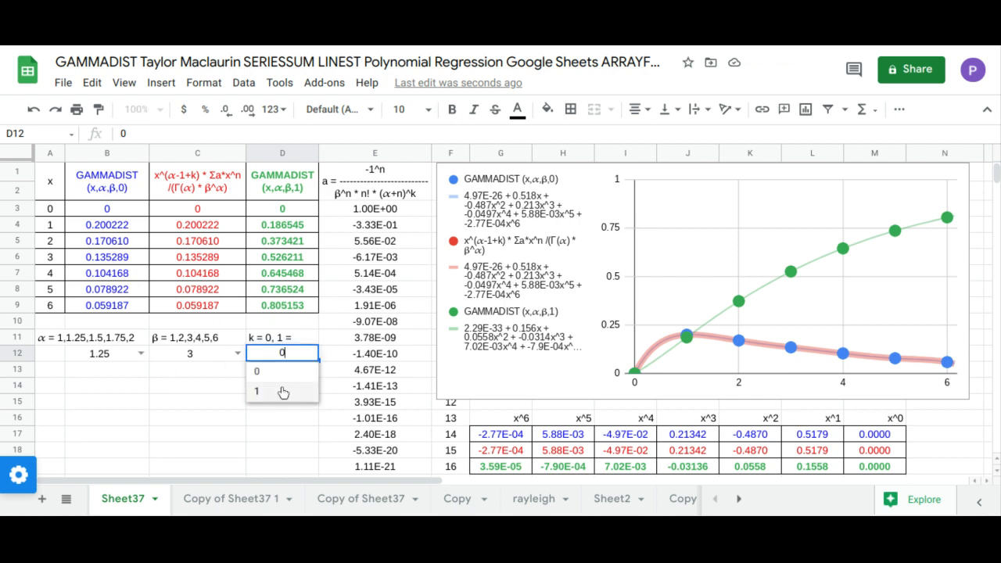
{"action": "left_click", "coordinate": [283, 392]}
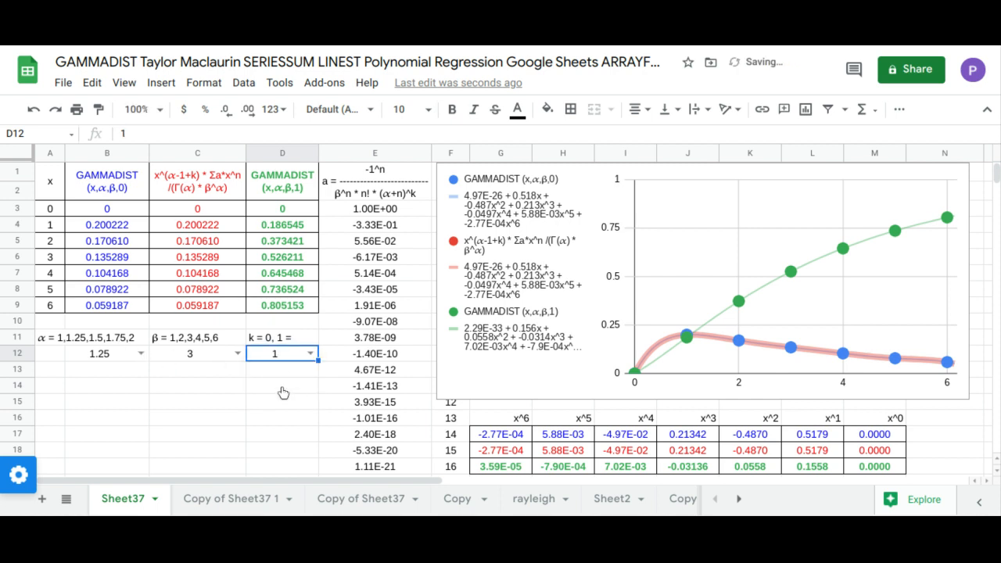
{"action": "left_click", "coordinate": [141, 356]}
{"action": "left_click", "coordinate": [116, 420]}
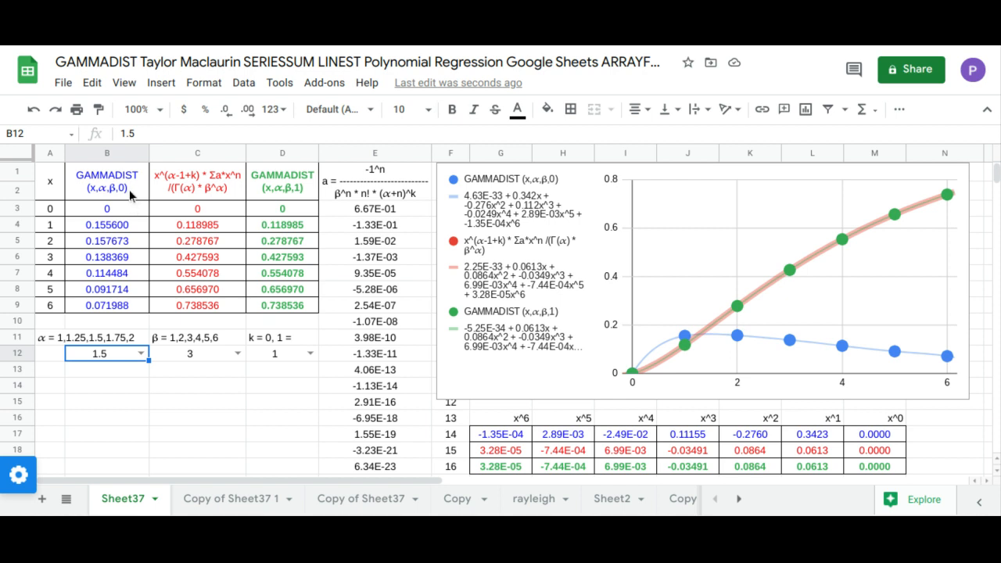
Compare the two GAMMADIST columns with the red series column, and examine the x^6 LINEST coefficients in G17:G19
{"action": "left_click_drag", "start_coordinate": [129, 189], "coordinate": [139, 291]}
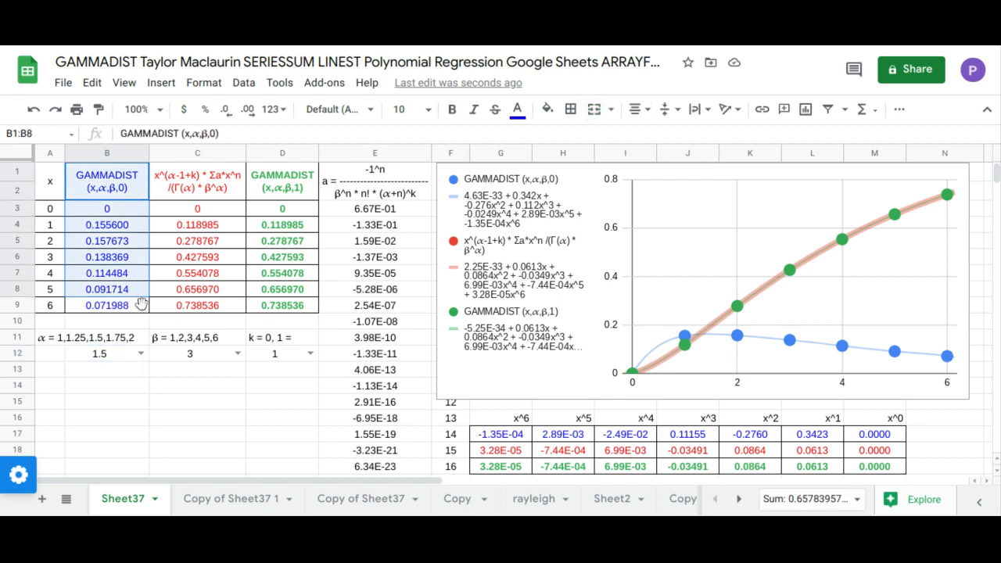
{"action": "left_click_drag", "start_coordinate": [299, 190], "coordinate": [309, 304]}
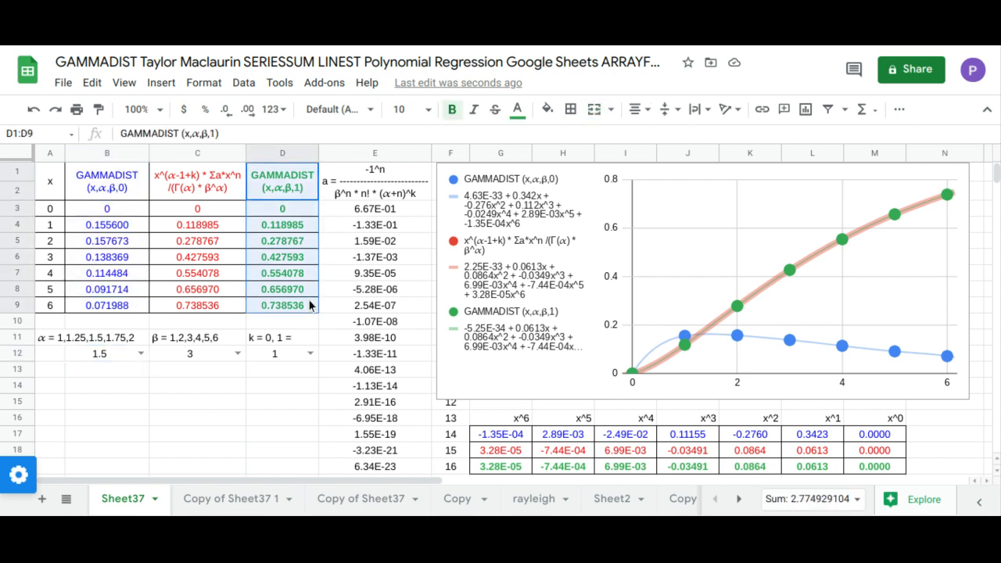
{"action": "left_click", "coordinate": [201, 184]}
{"action": "left_click_drag", "start_coordinate": [210, 224], "coordinate": [227, 303]}
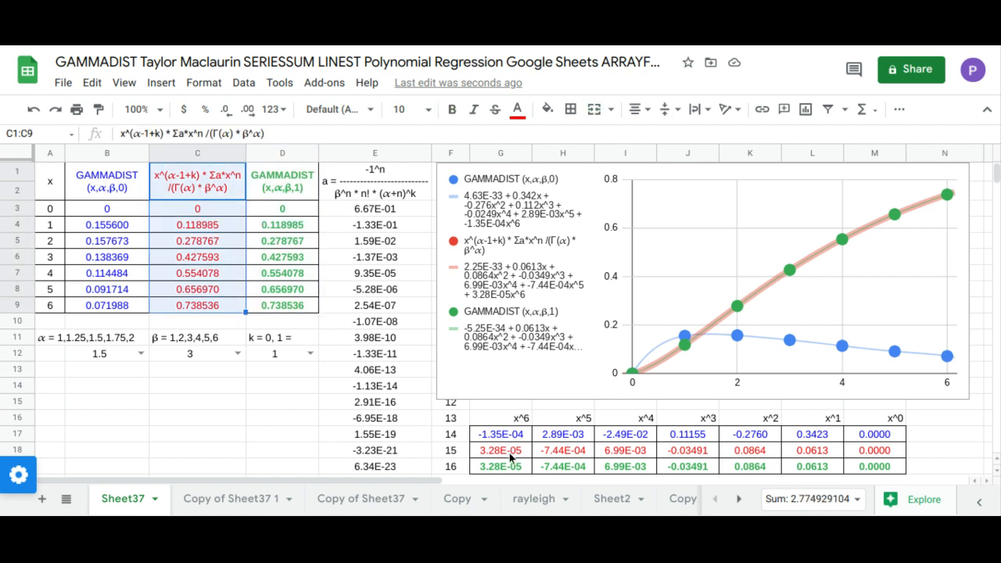
{"action": "left_click_drag", "start_coordinate": [504, 435], "coordinate": [512, 465]}
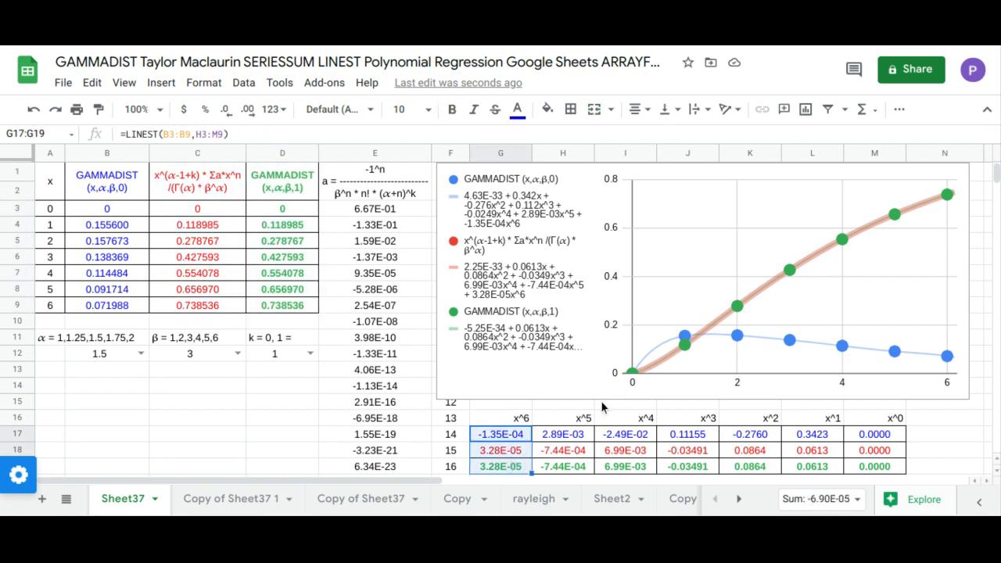